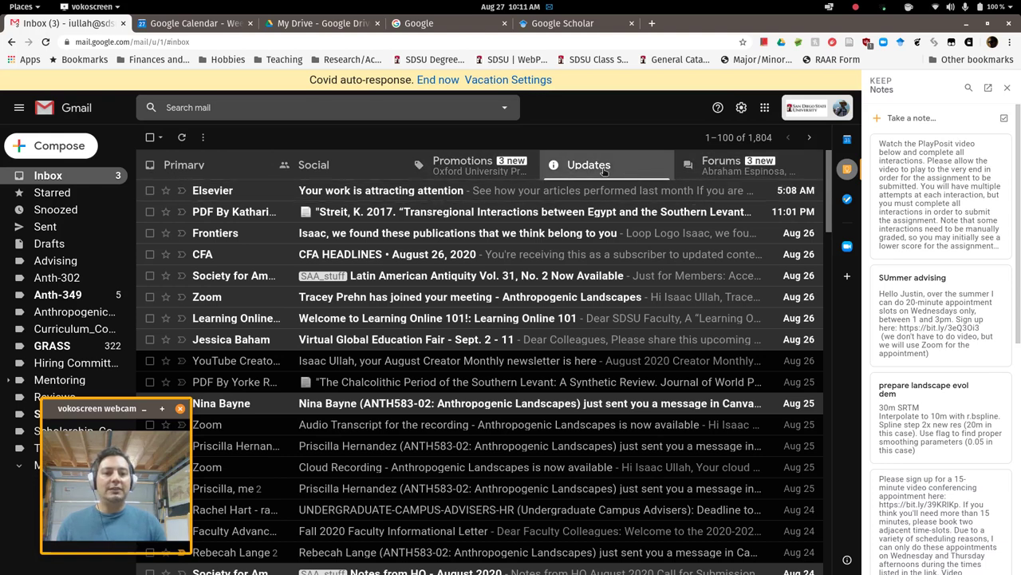
# Browse the Forums, Primary and Updates inbox categories, ending on Updates.
pyautogui.click(730, 165)
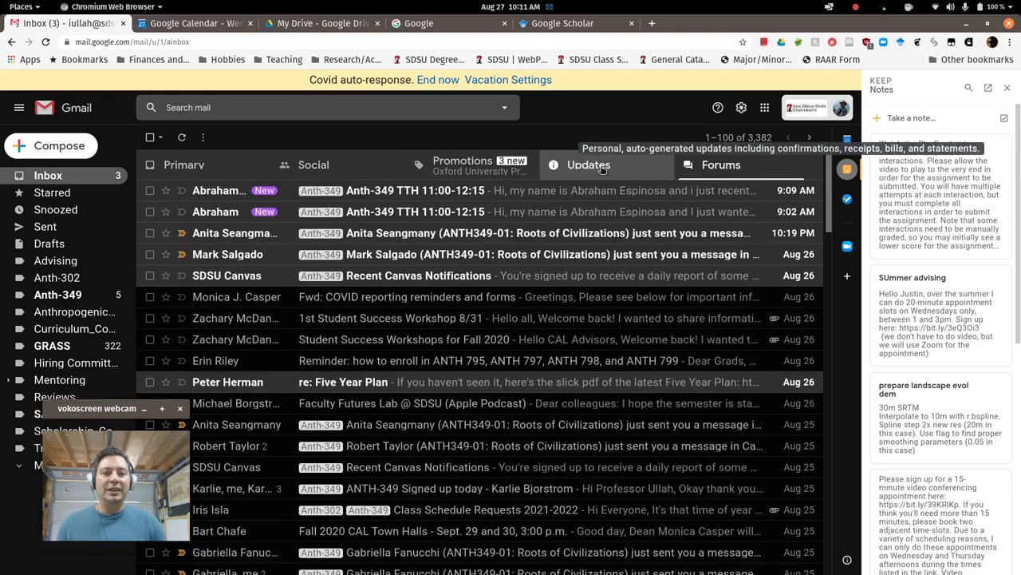
pyautogui.click(651, 169)
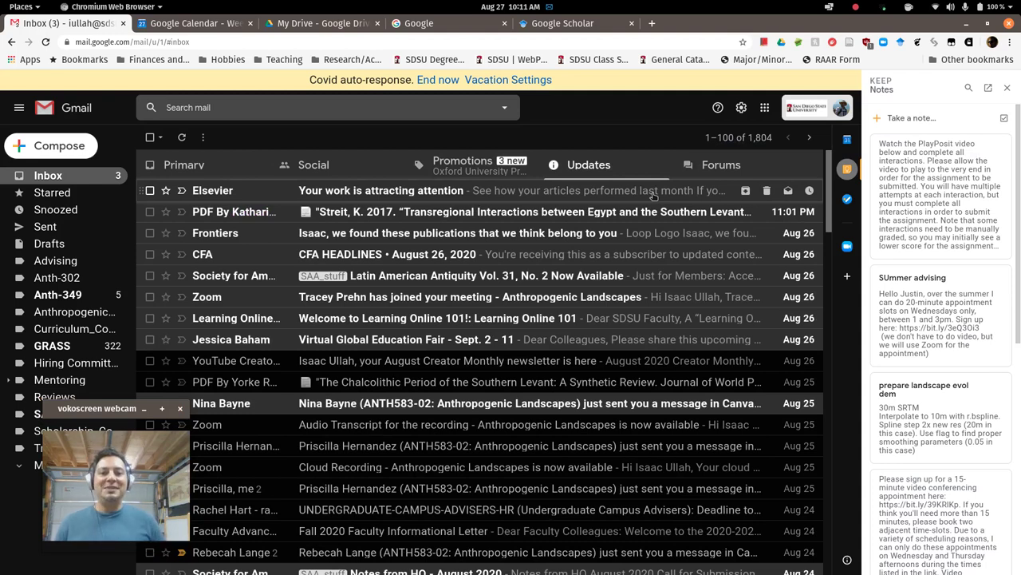
pyautogui.click(746, 168)
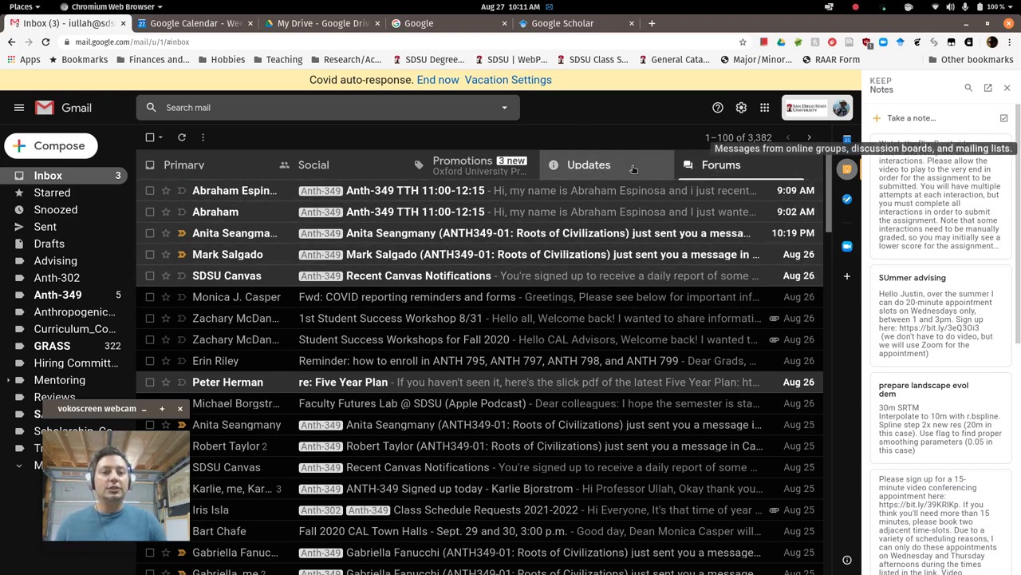
pyautogui.click(212, 163)
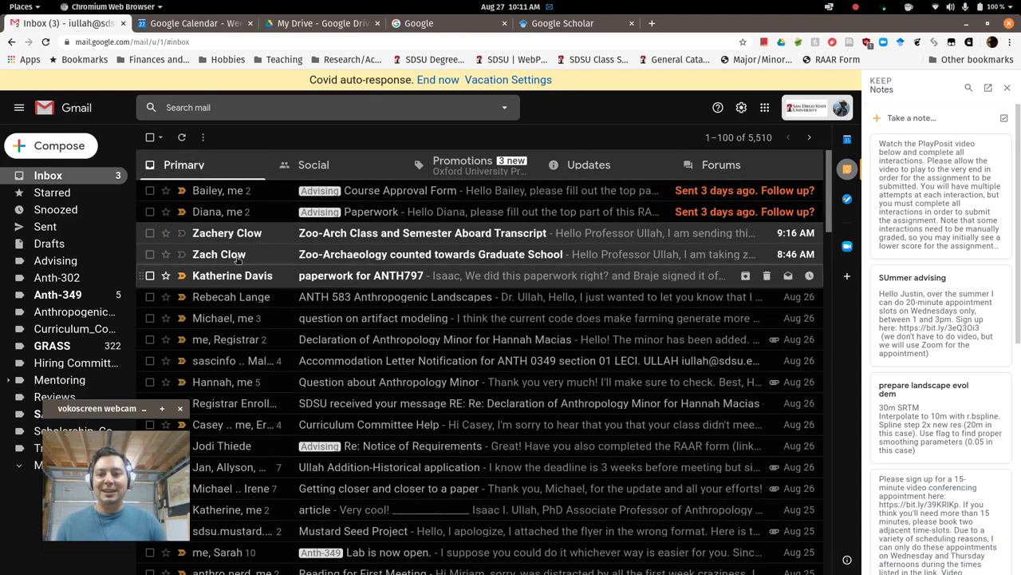
pyautogui.click(586, 165)
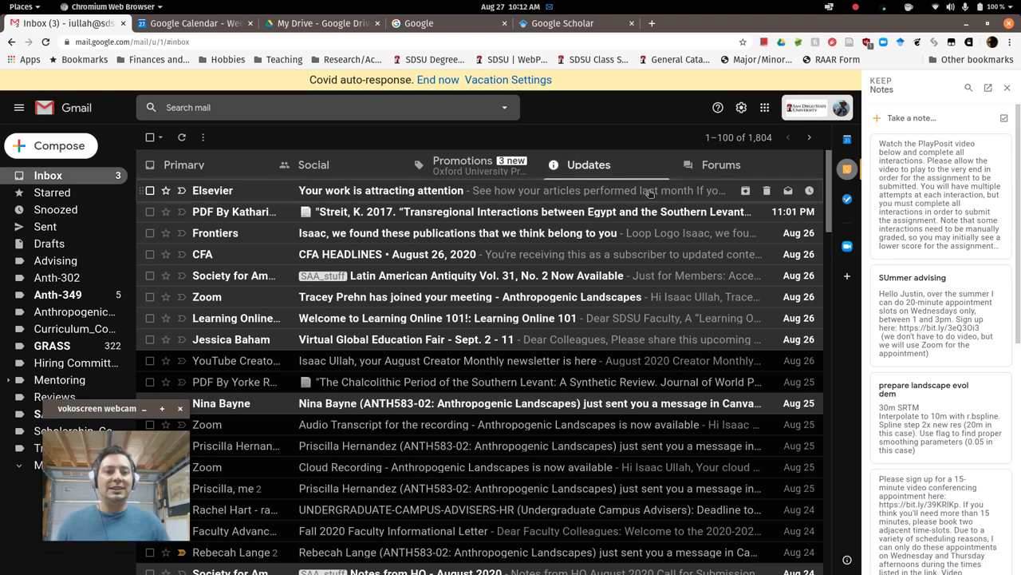
# Go from Quick settings to 'See all settings' and scroll through the General tab.
pyautogui.click(742, 108)
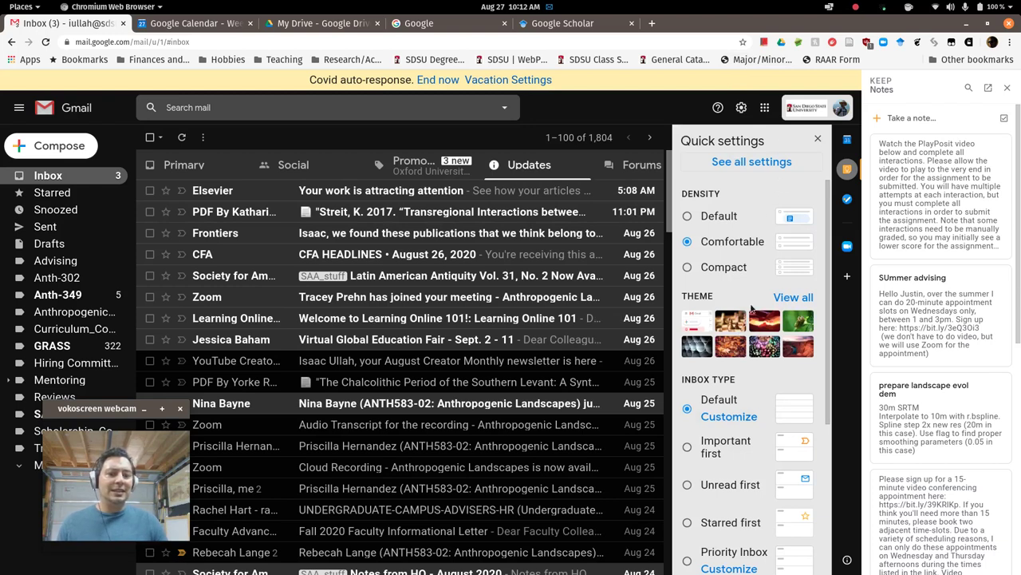
pyautogui.scroll(-2, 730, 482)
pyautogui.scroll(2, 734, 359)
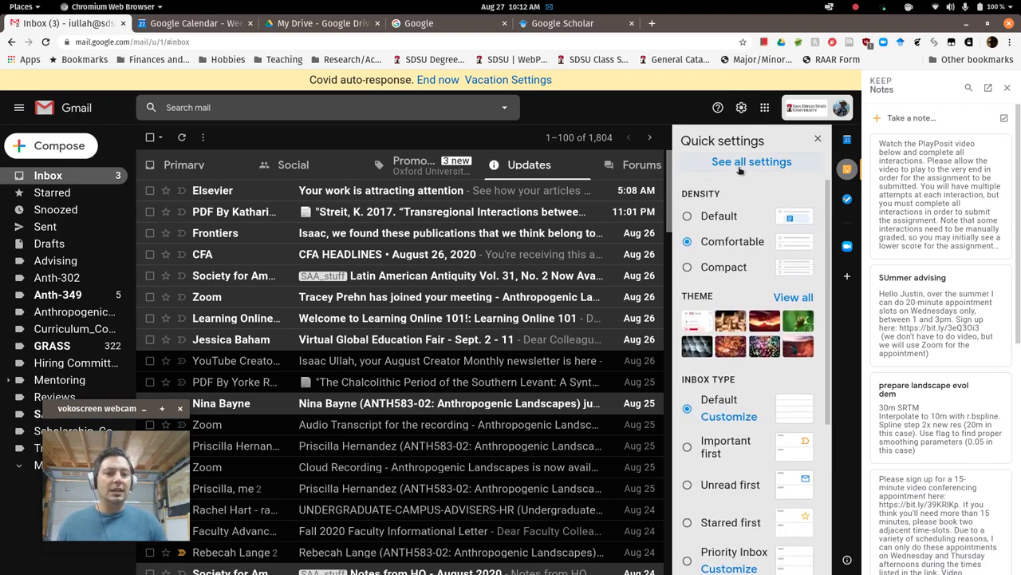
pyautogui.click(739, 163)
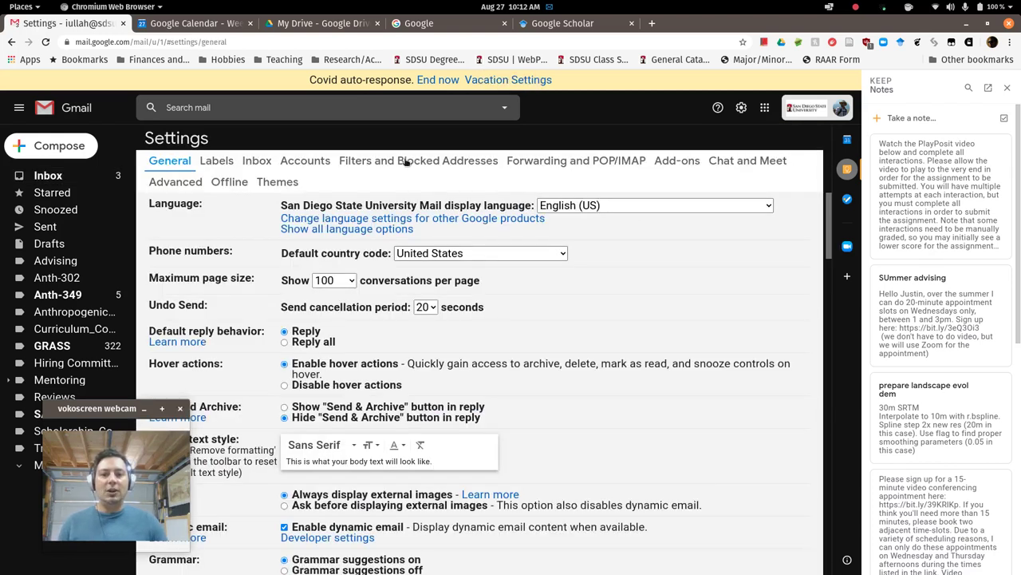
pyautogui.scroll(-5, 610, 347)
pyautogui.scroll(-12, 558, 359)
pyautogui.scroll(2, 453, 345)
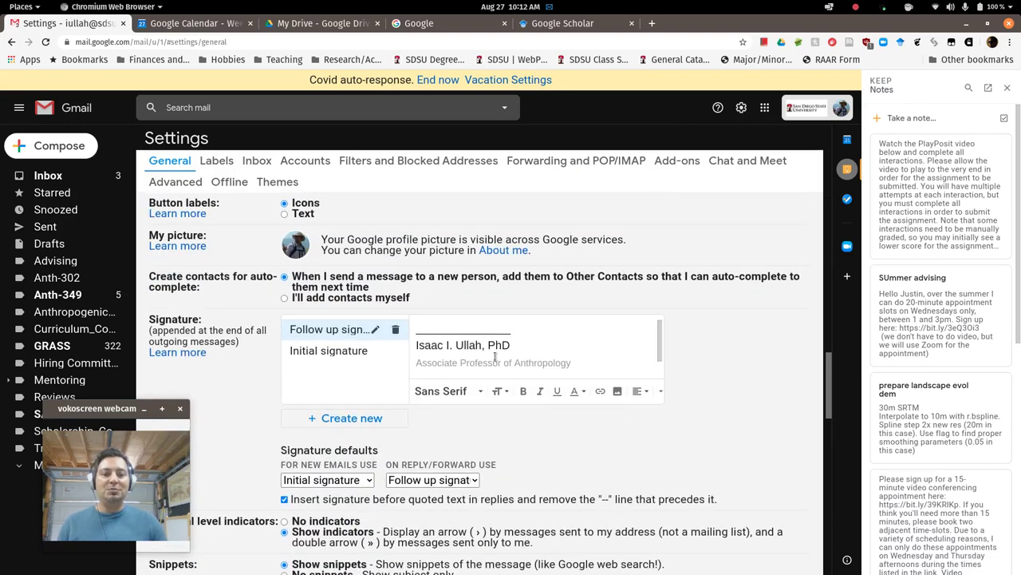
pyautogui.scroll(6, 638, 351)
pyautogui.scroll(6, 640, 356)
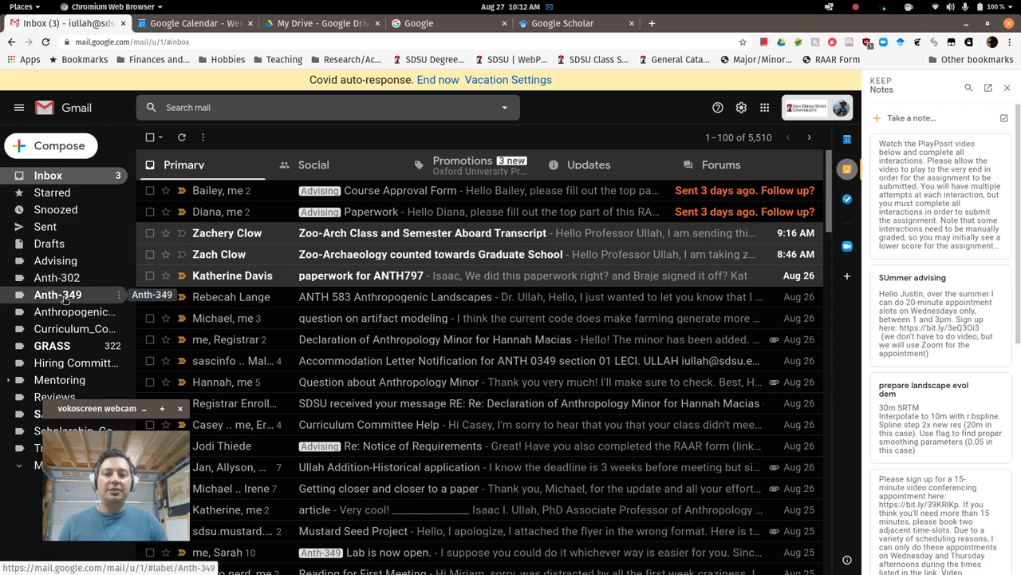
# In Forums, create a label named Test and apply it to the first Anth-349 conversation.
pyautogui.click(702, 167)
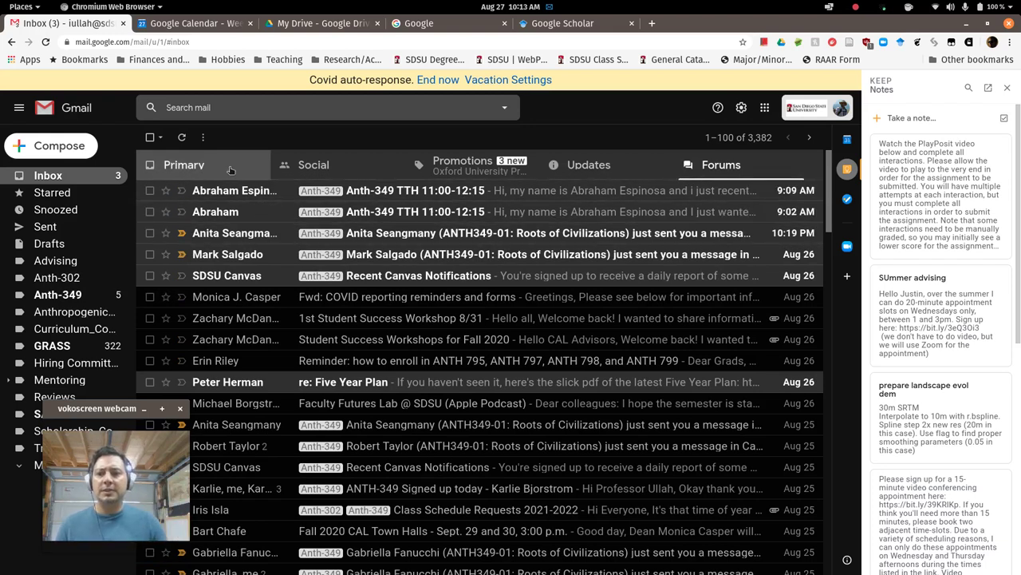
pyautogui.click(150, 190)
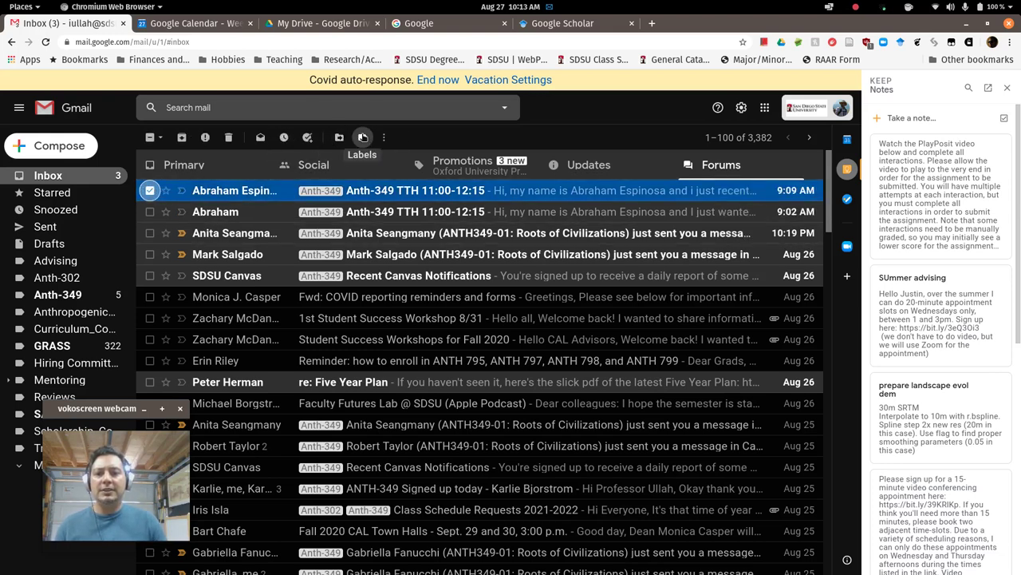
pyautogui.click(363, 138)
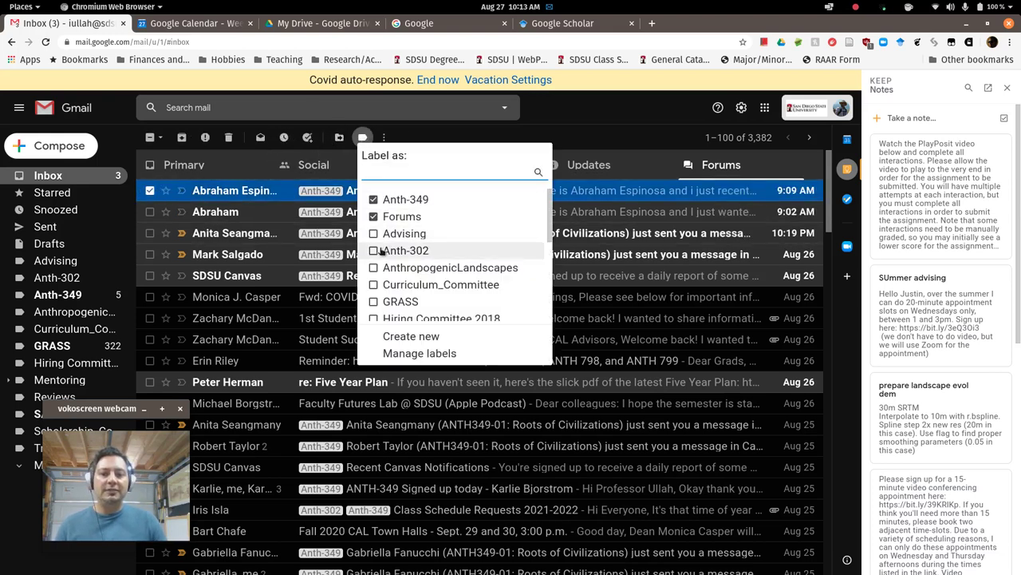
pyautogui.click(415, 339)
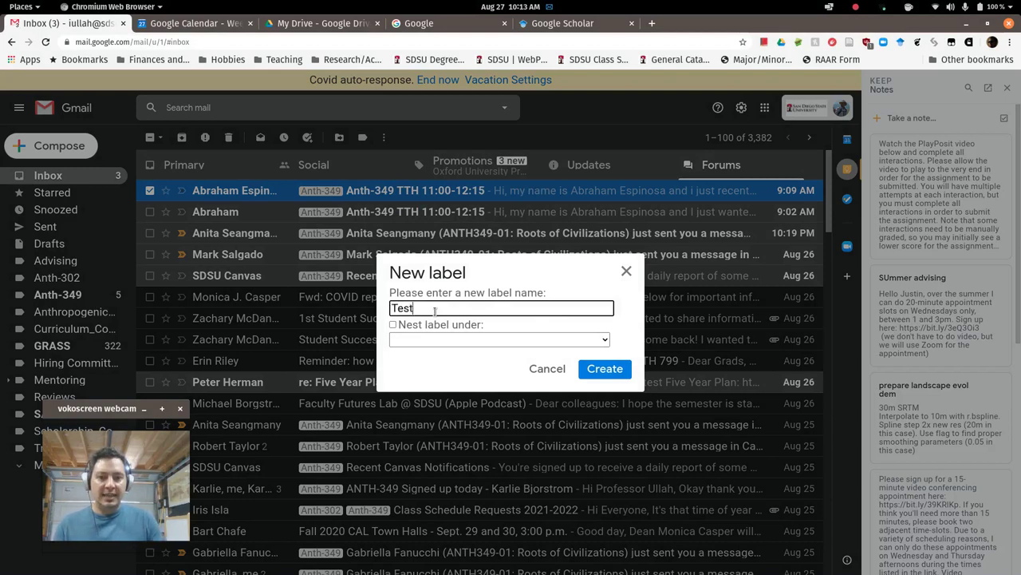
pyautogui.click(599, 371)
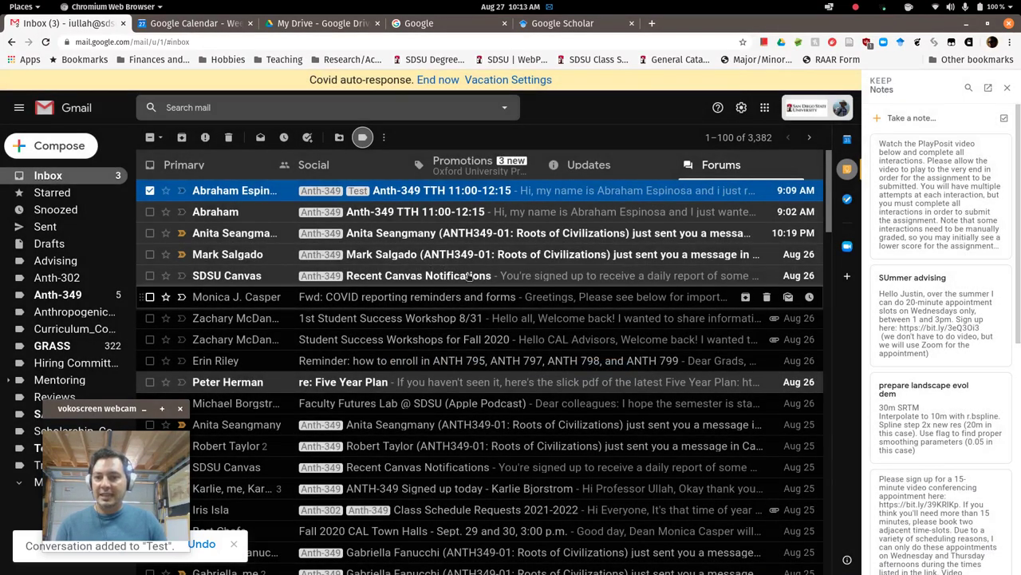
pyautogui.click(384, 137)
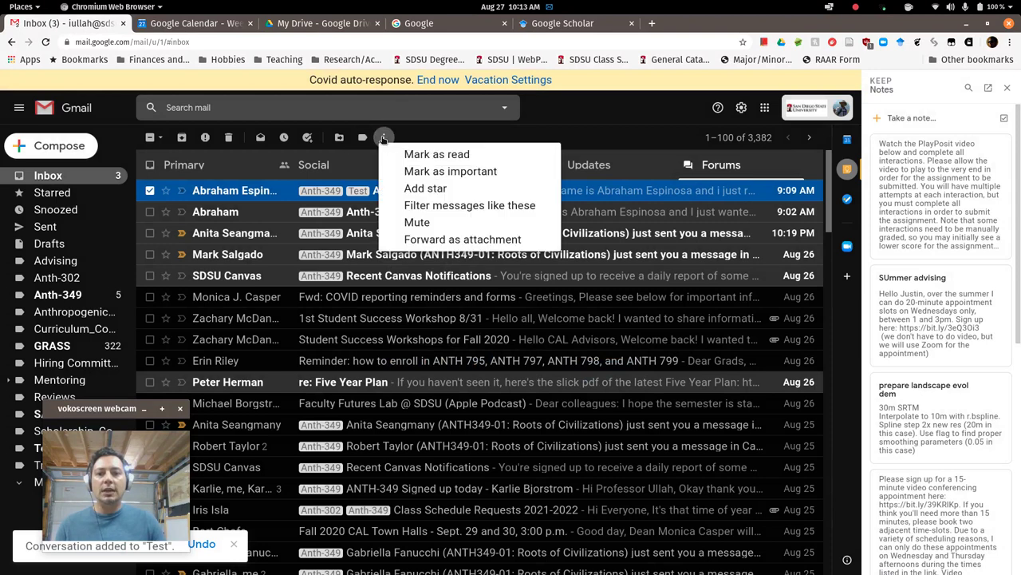
# Start a filter for that sender's messages with subject ANTH 349.
pyautogui.click(437, 208)
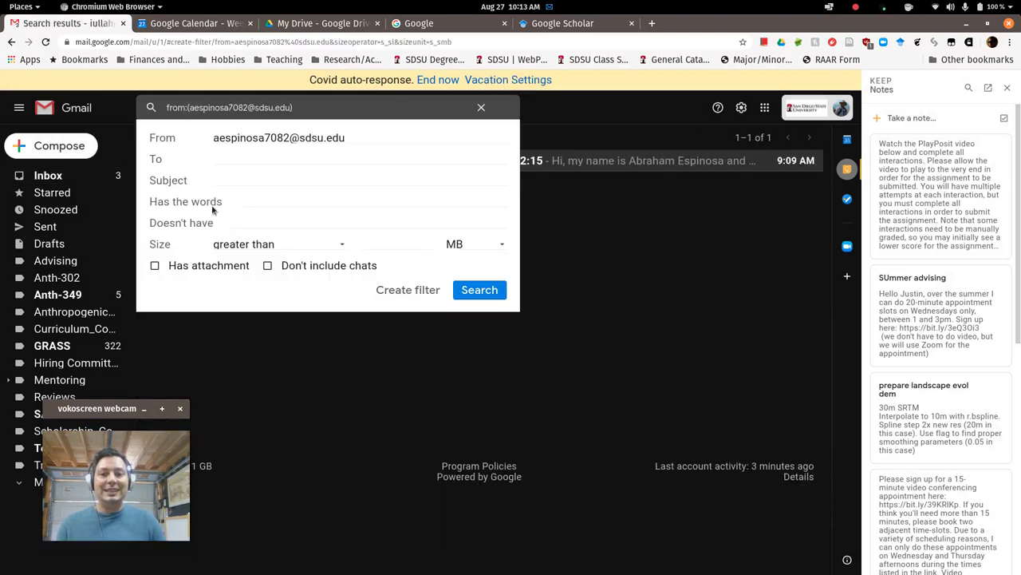
pyautogui.click(357, 145)
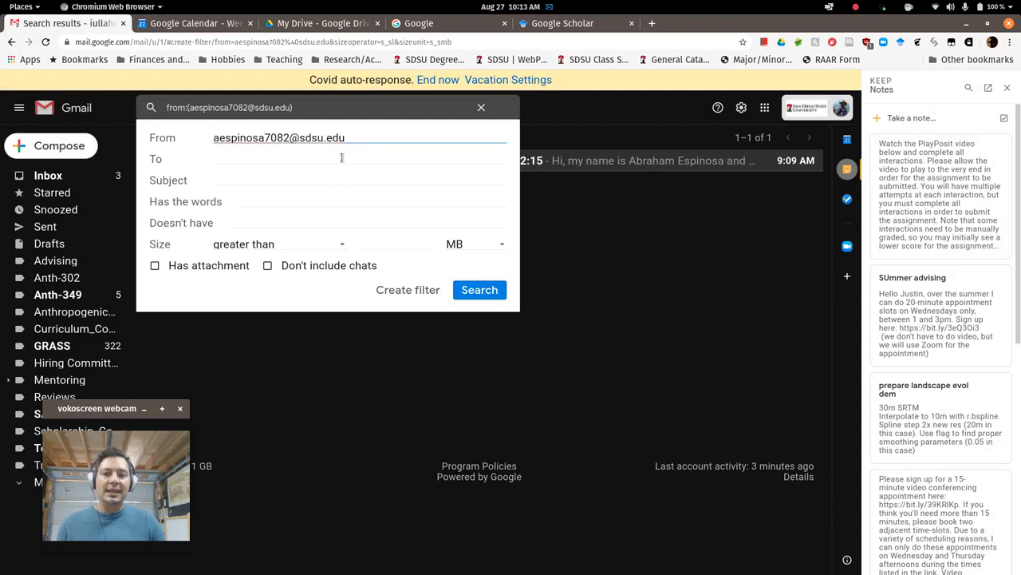
pyautogui.click(253, 182)
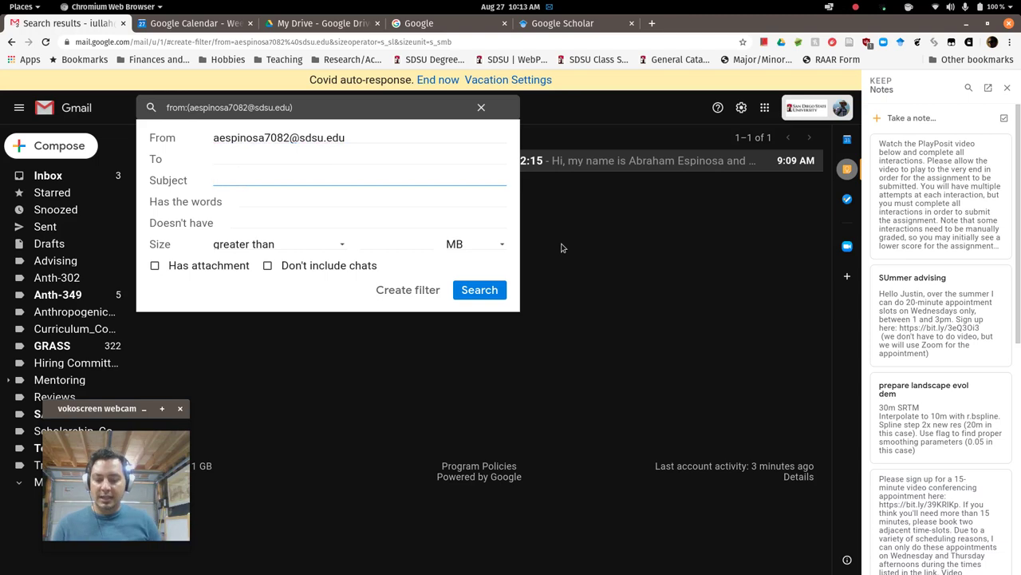
pyautogui.write('ANTH 349')
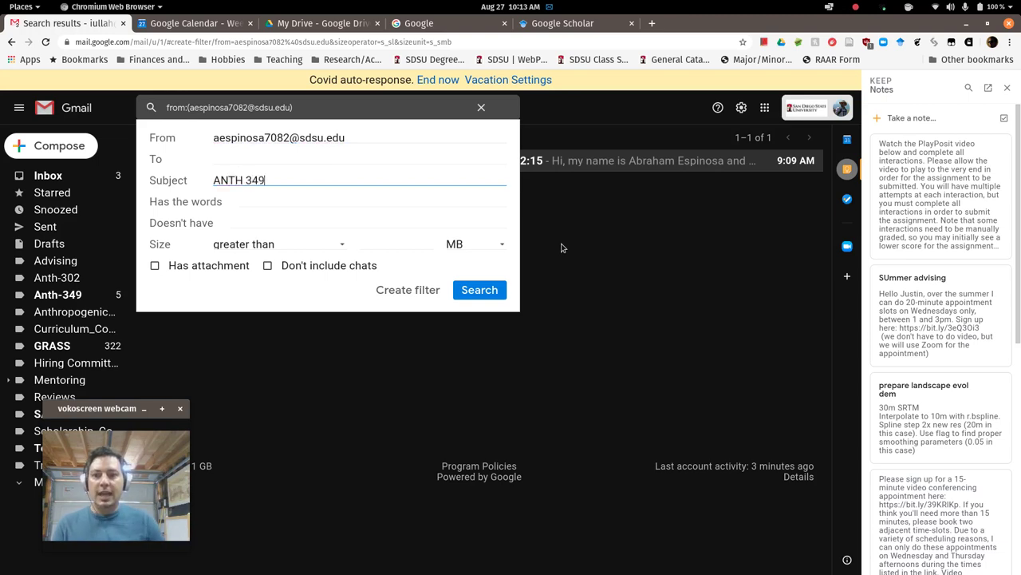
pyautogui.click(264, 199)
pyautogui.click(274, 225)
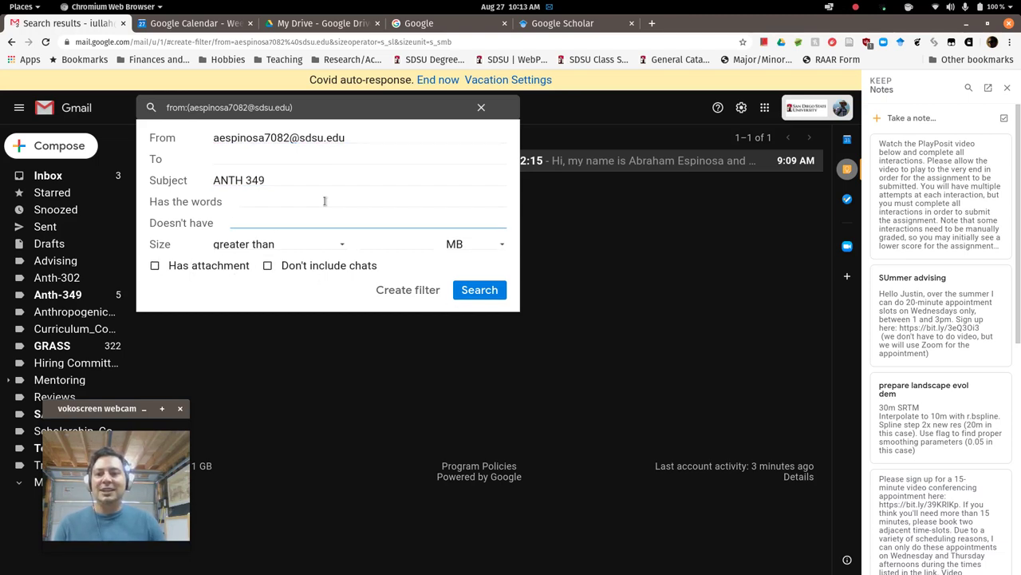
pyautogui.click(427, 291)
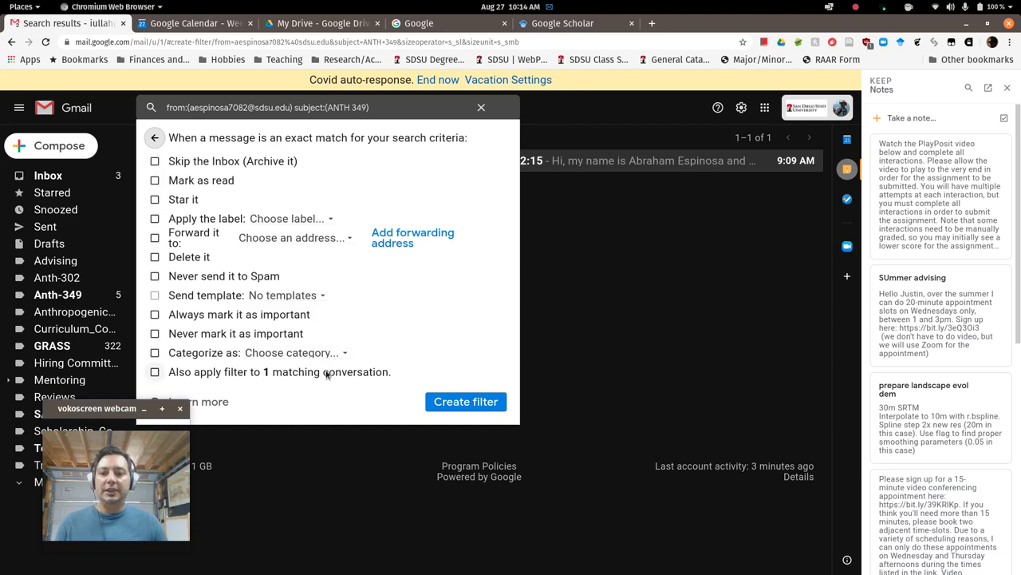
# Make the filter apply the Test label and save it.
pyautogui.click(316, 355)
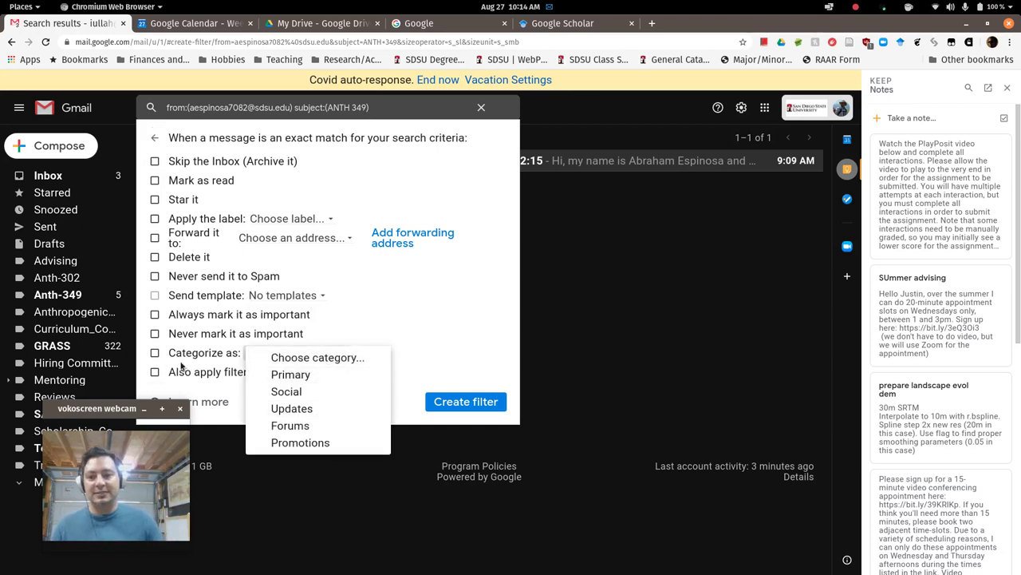
pyautogui.click(399, 326)
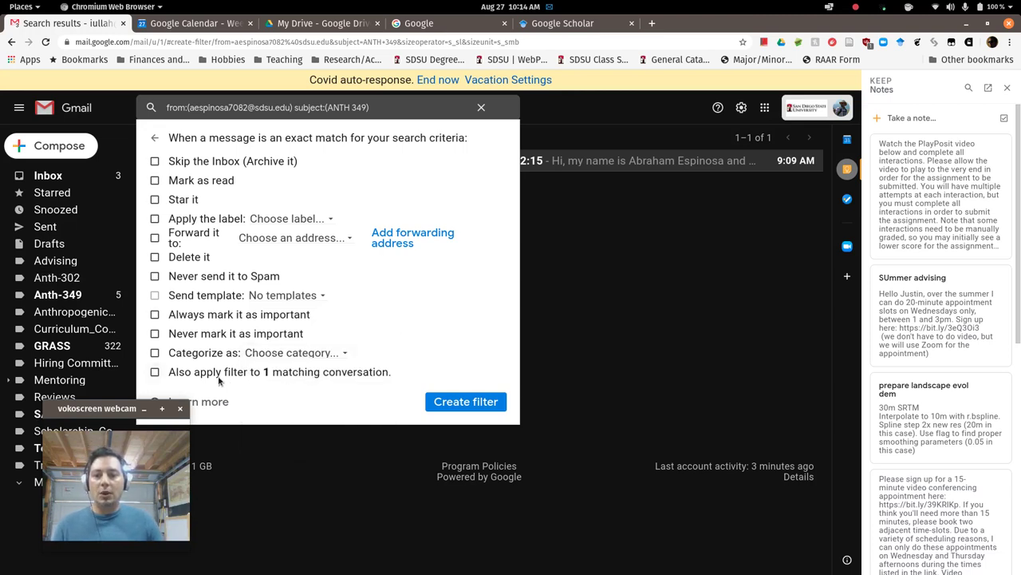
pyautogui.click(296, 219)
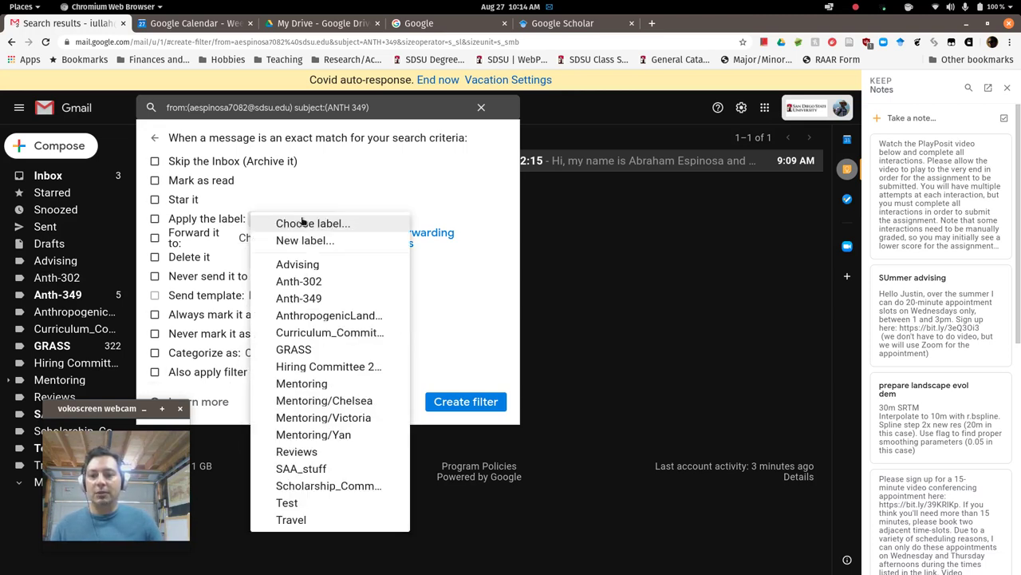
pyautogui.click(287, 503)
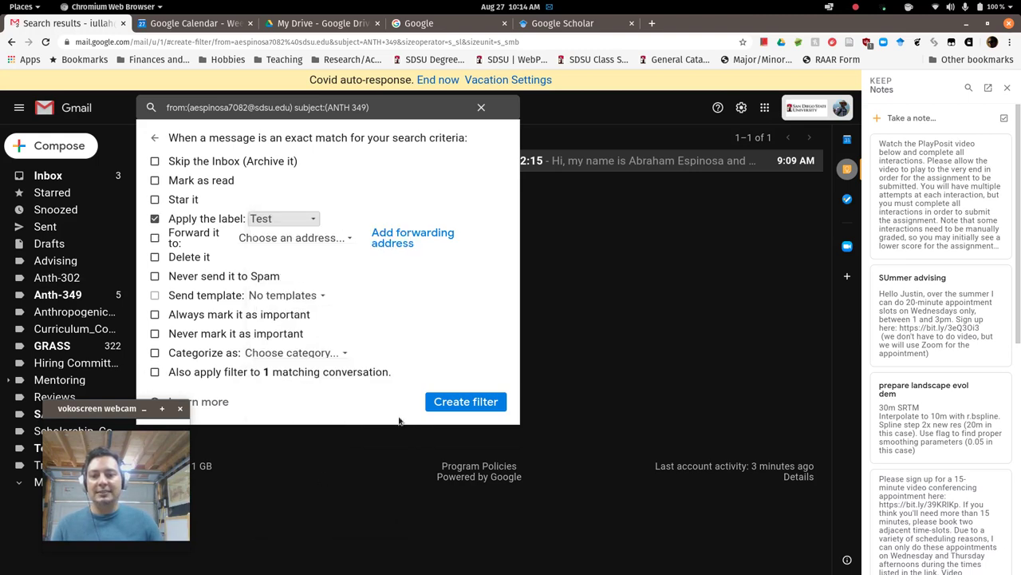
pyautogui.click(476, 399)
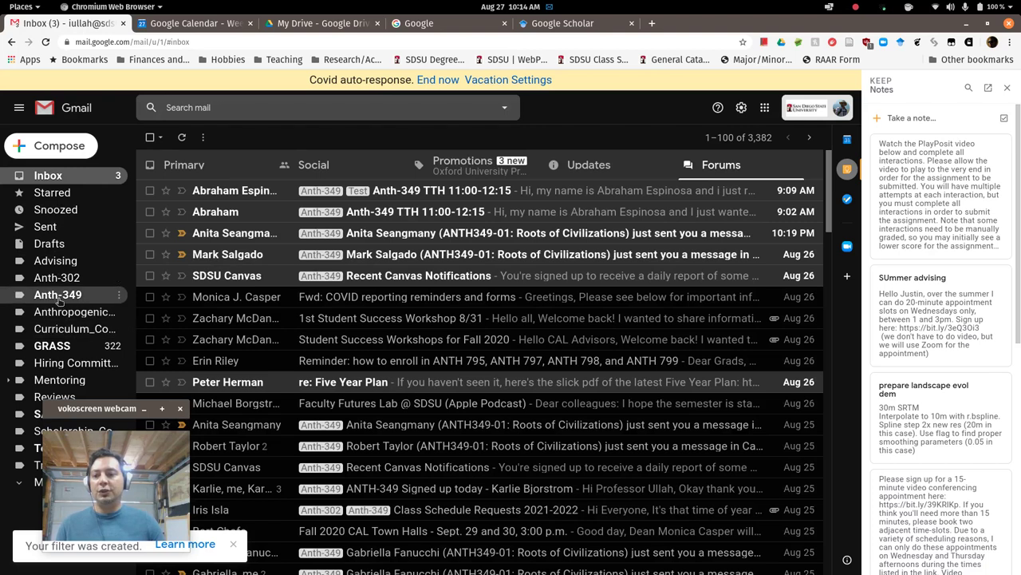
pyautogui.moveTo(96, 407); pyautogui.dragTo(195, 397)
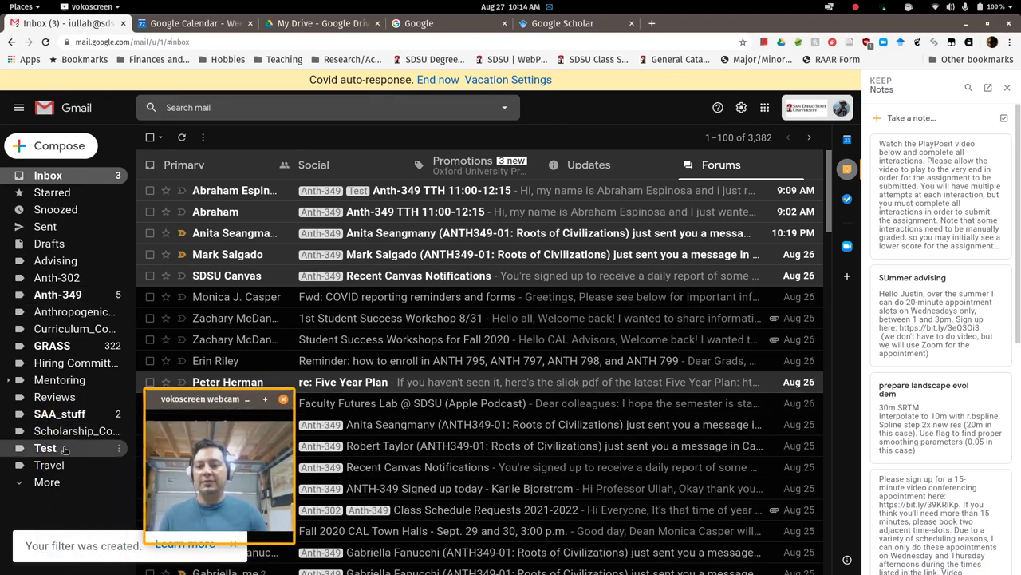
pyautogui.click(64, 452)
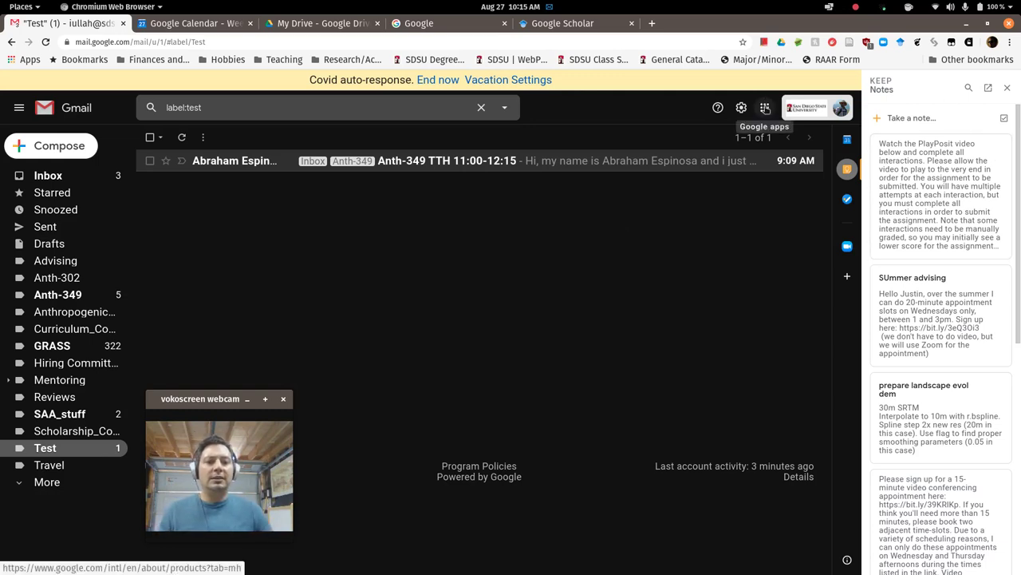
pyautogui.click(44, 175)
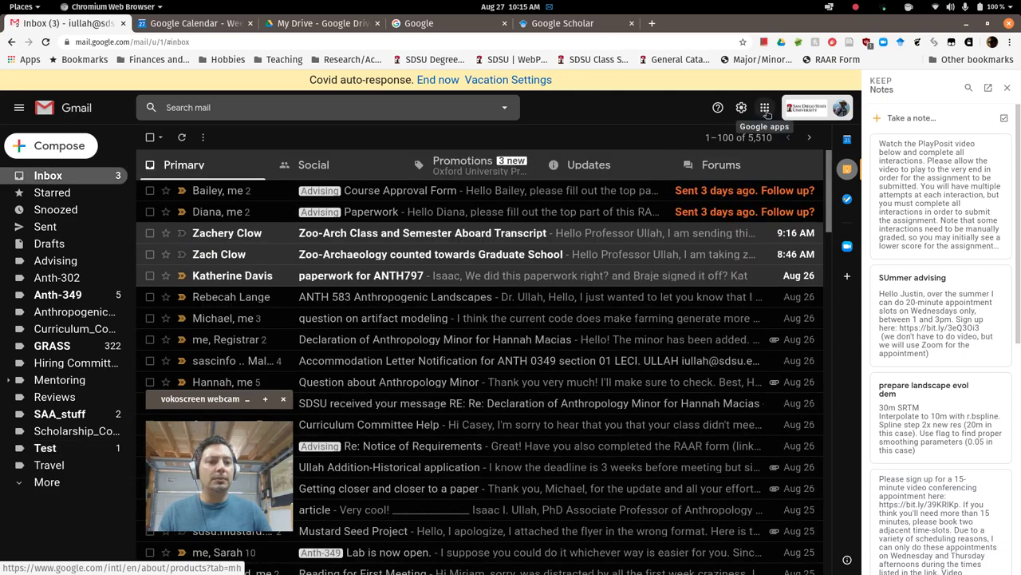
# Open Google Drive and navigate into ANTH 499 - Intro to the Major > Resources.
pyautogui.click(765, 109)
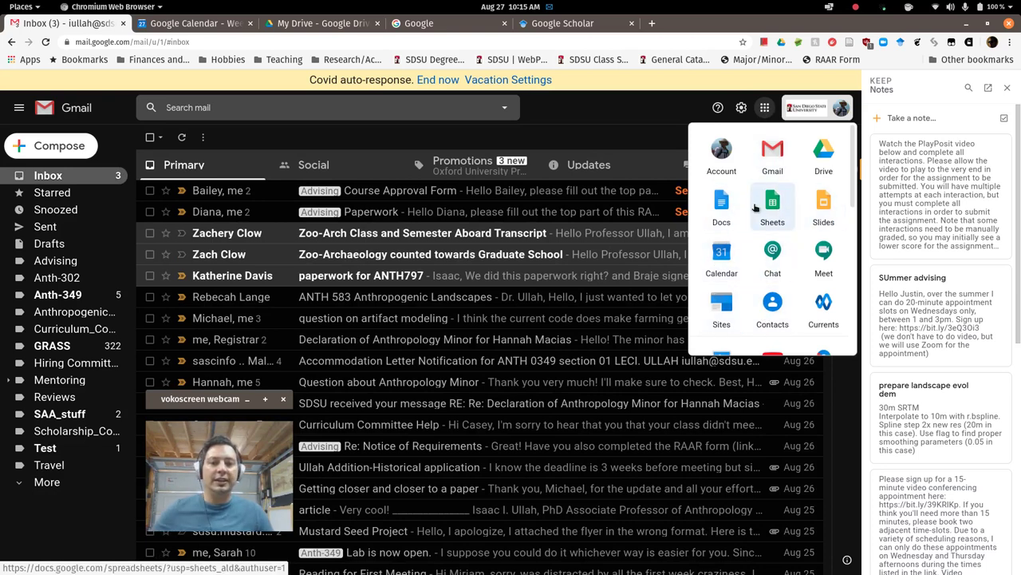
pyautogui.click(825, 154)
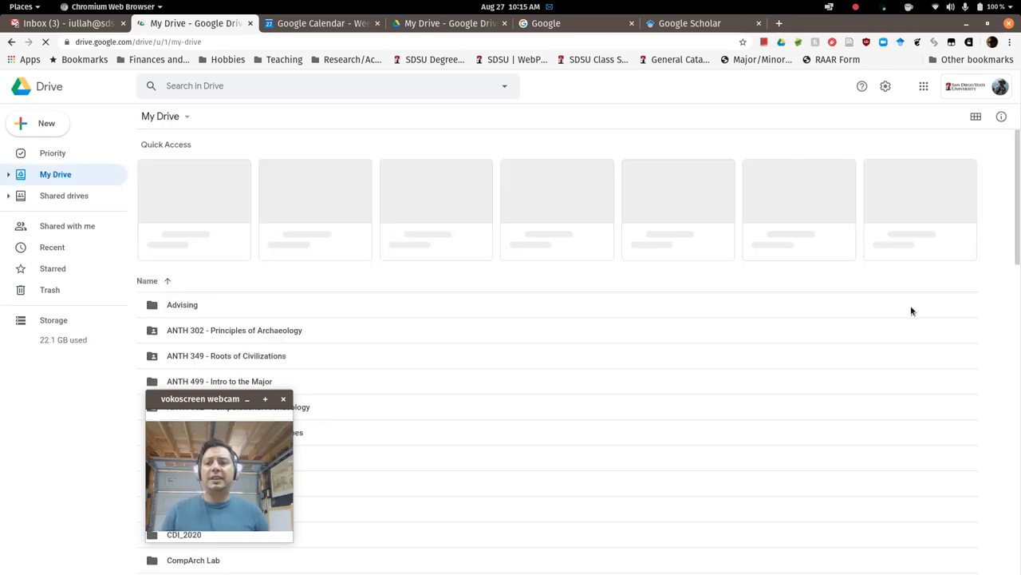
pyautogui.scroll(-3, 526, 352)
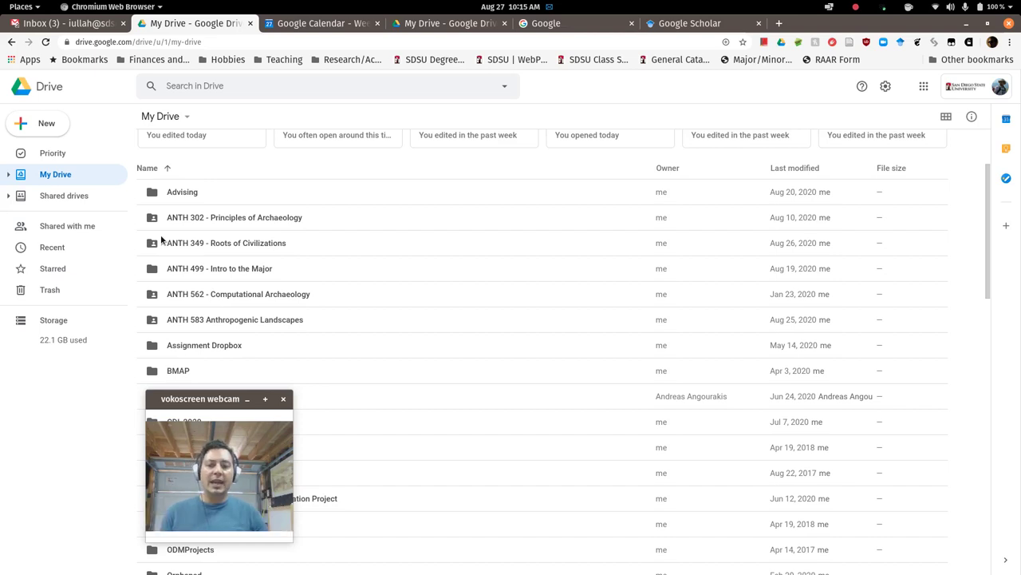
pyautogui.click(223, 271)
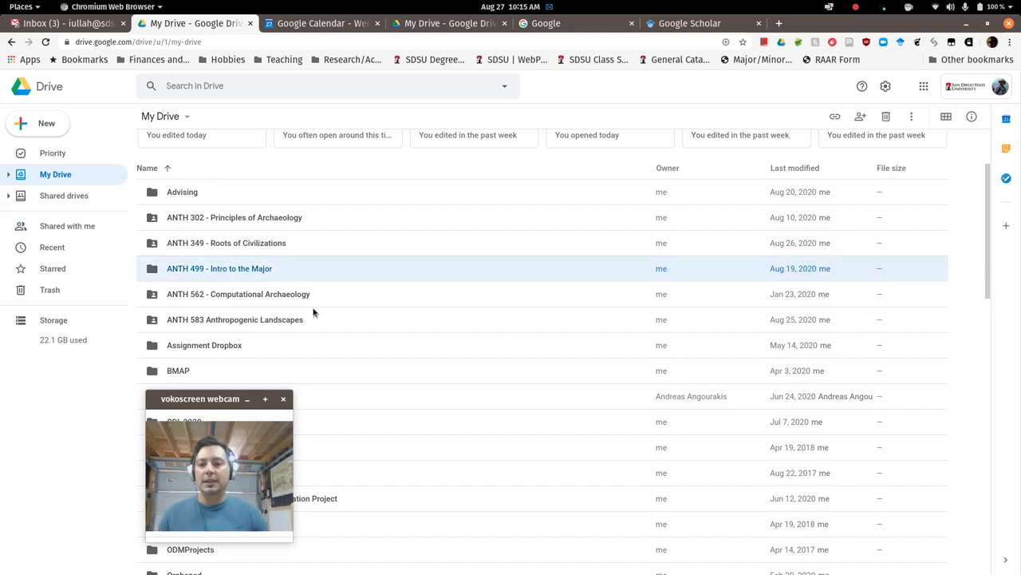
pyautogui.doubleClick(203, 278)
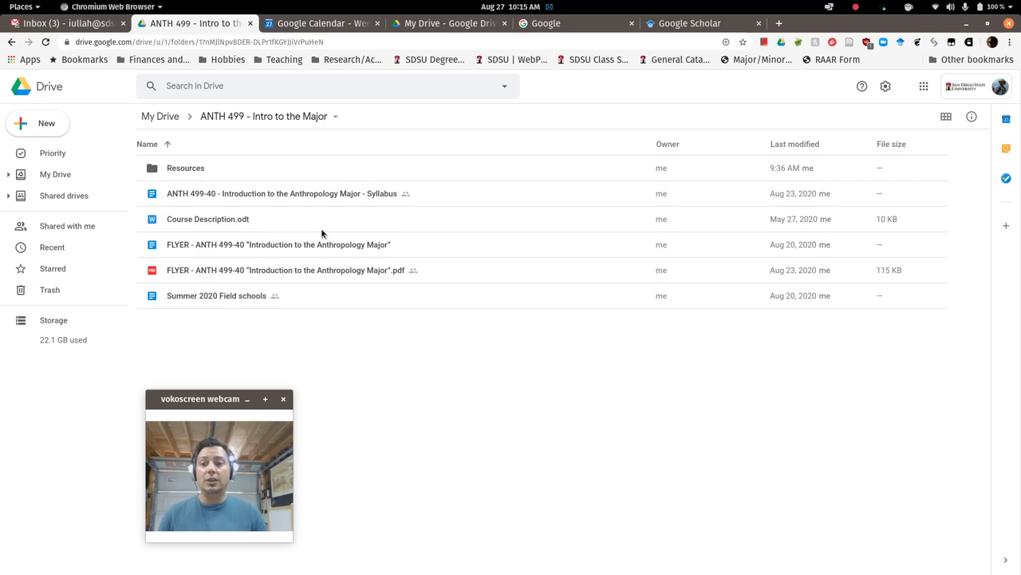
pyautogui.doubleClick(194, 167)
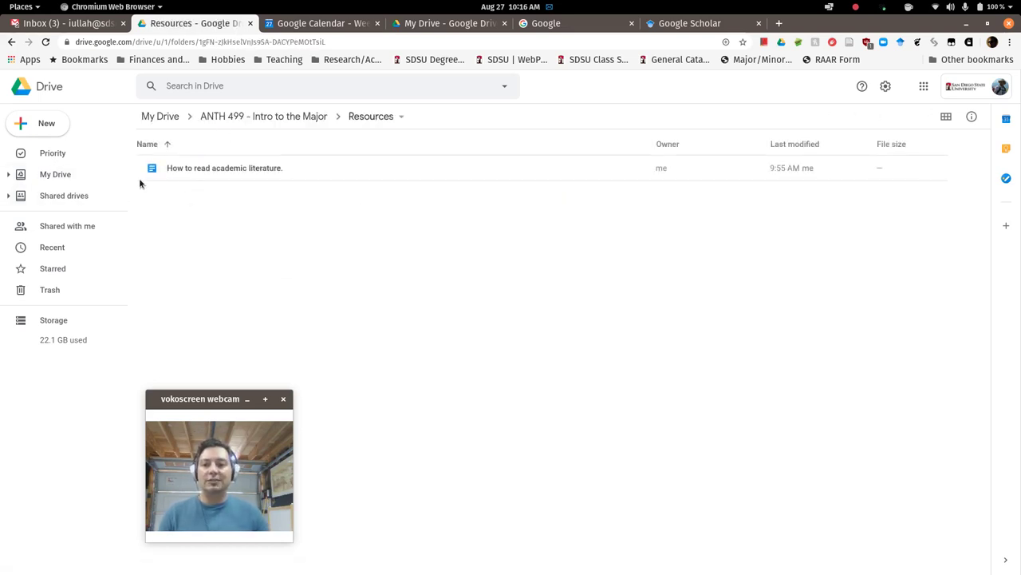
# Open 'How to read academic literature' and check the author line and heading styles.
pyautogui.doubleClick(237, 166)
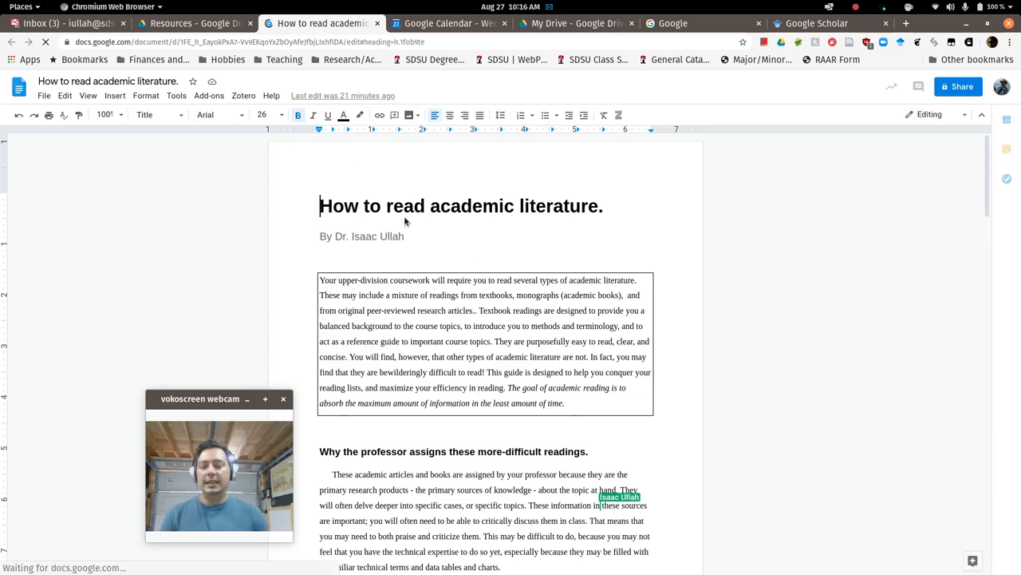
pyautogui.scroll(-3, 428, 257)
pyautogui.scroll(3, 448, 349)
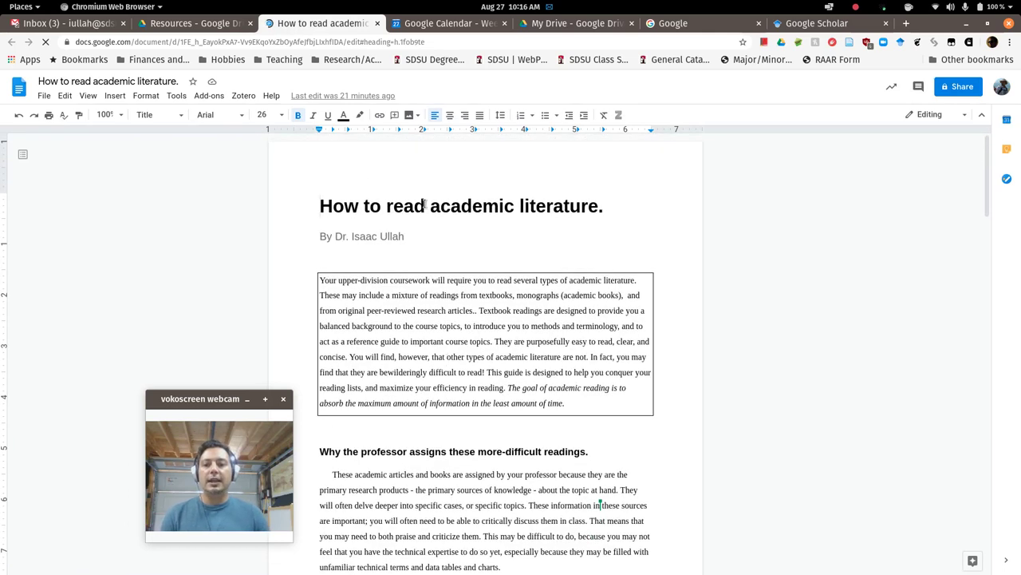
pyautogui.click(380, 236)
pyautogui.click(399, 452)
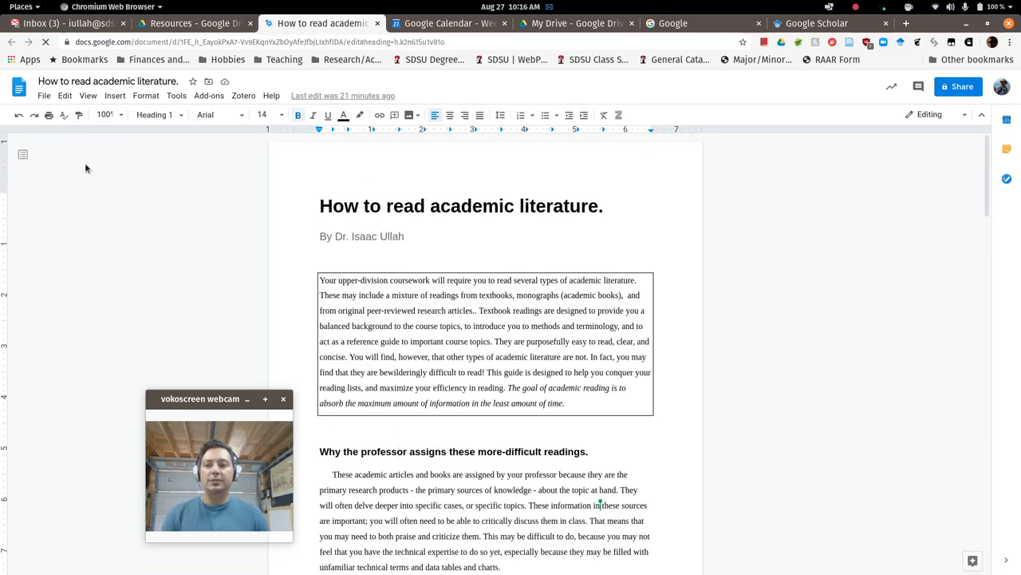
# Show the outline, jump through Scan, Skim and Deep Read, then place the caret at the typo.
pyautogui.click(22, 154)
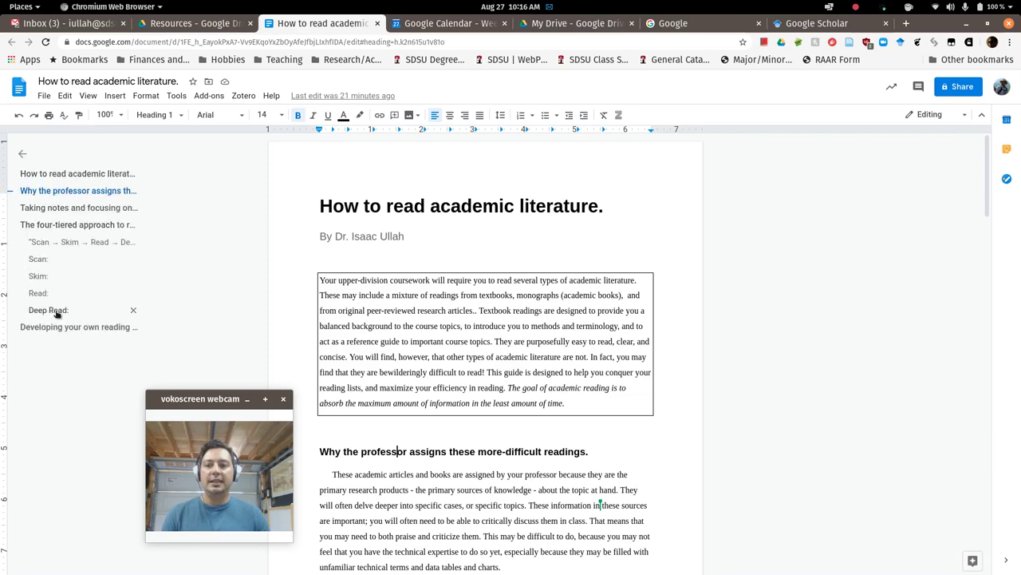
pyautogui.click(37, 259)
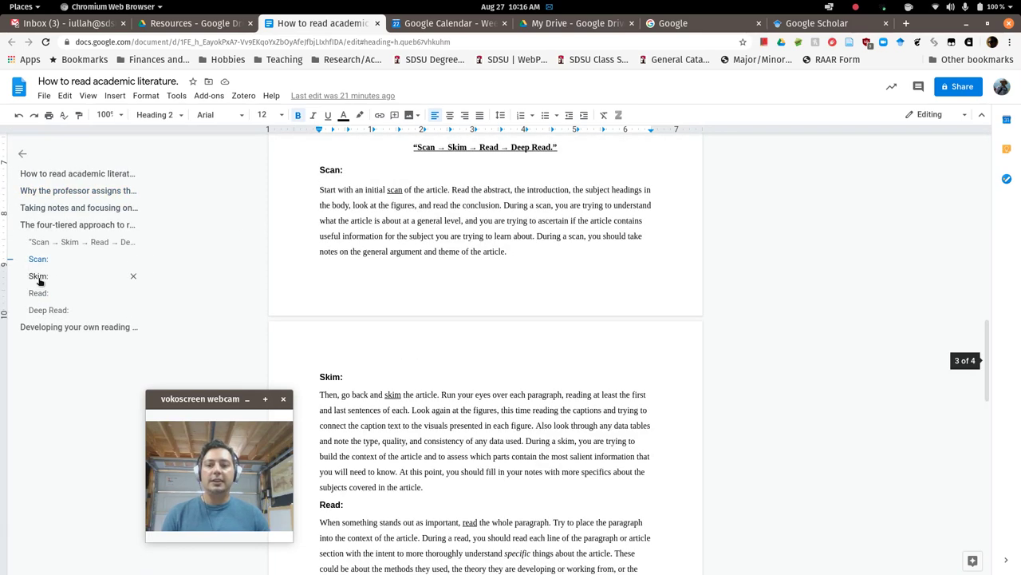
pyautogui.click(40, 276)
pyautogui.click(36, 309)
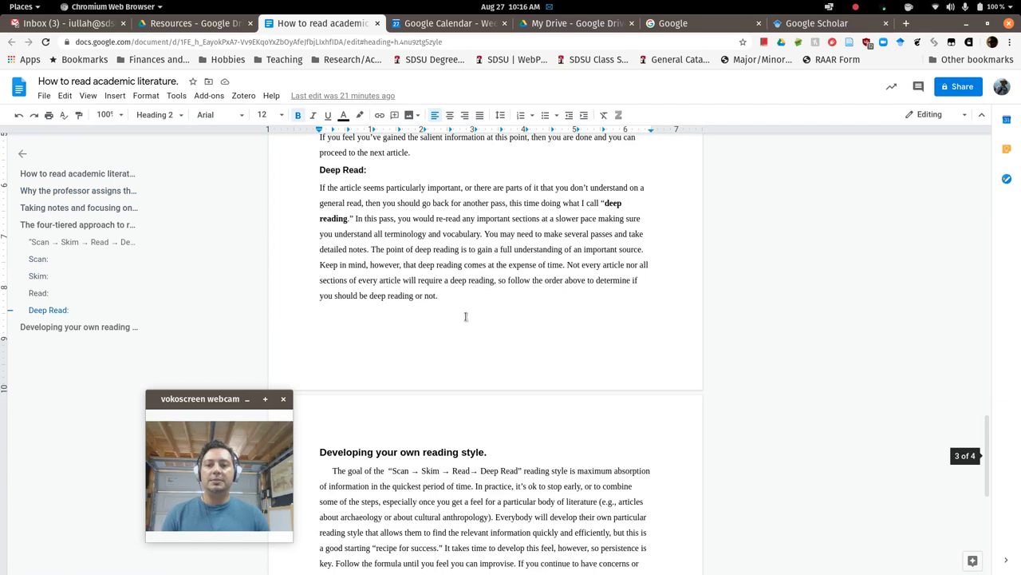
pyautogui.scroll(1, 508, 299)
pyautogui.scroll(15, 490, 263)
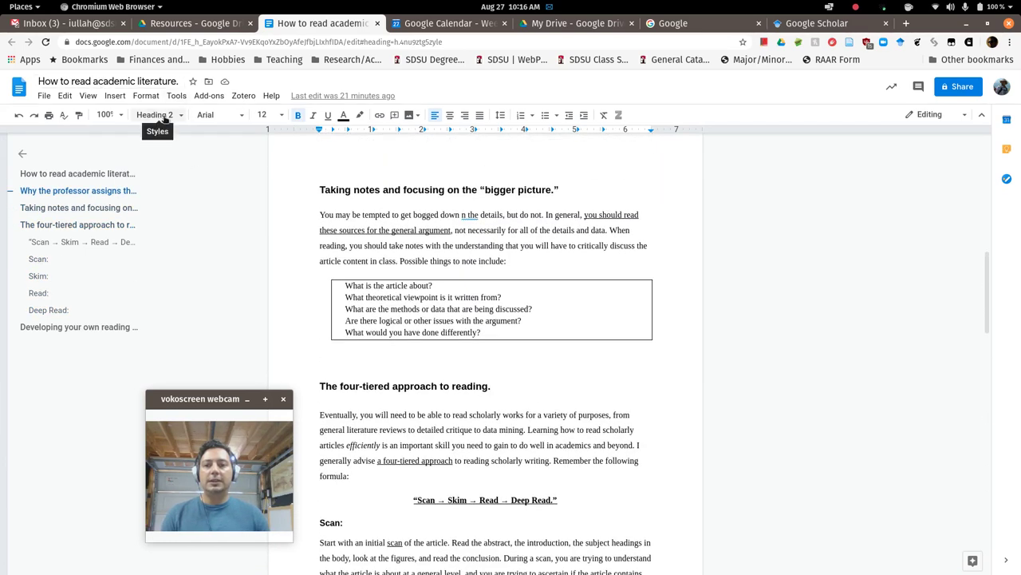
pyautogui.click(394, 215)
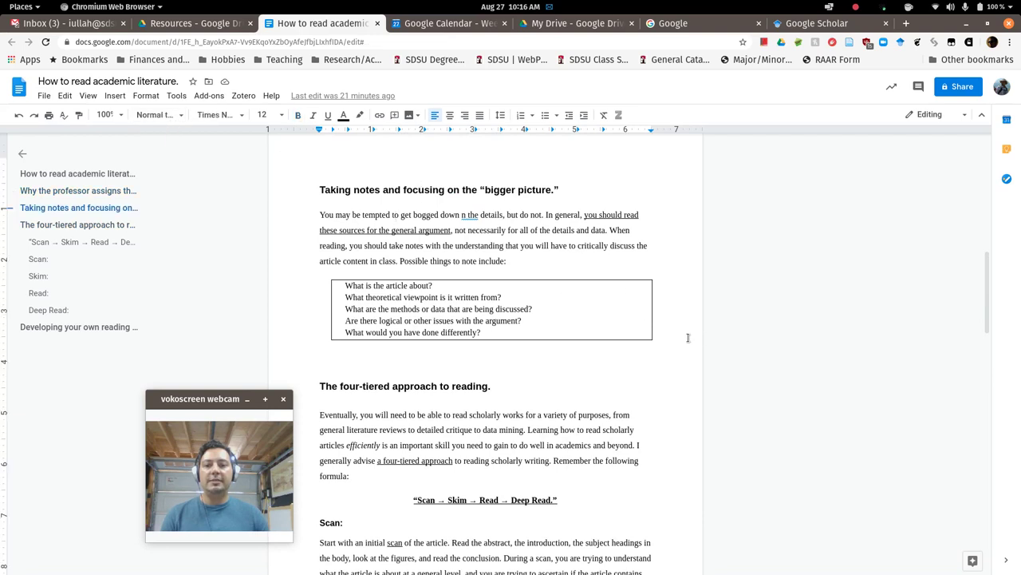
pyautogui.click(461, 214)
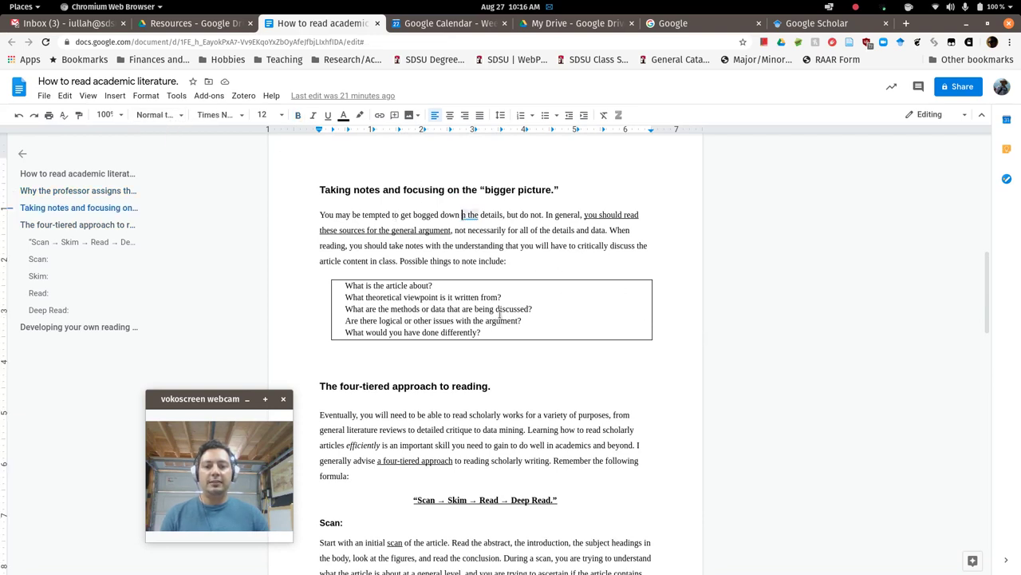
# Fix the typo to 'in the details' and make the 'You may be tempted' paragraph Heading 1.
pyautogui.write('i')
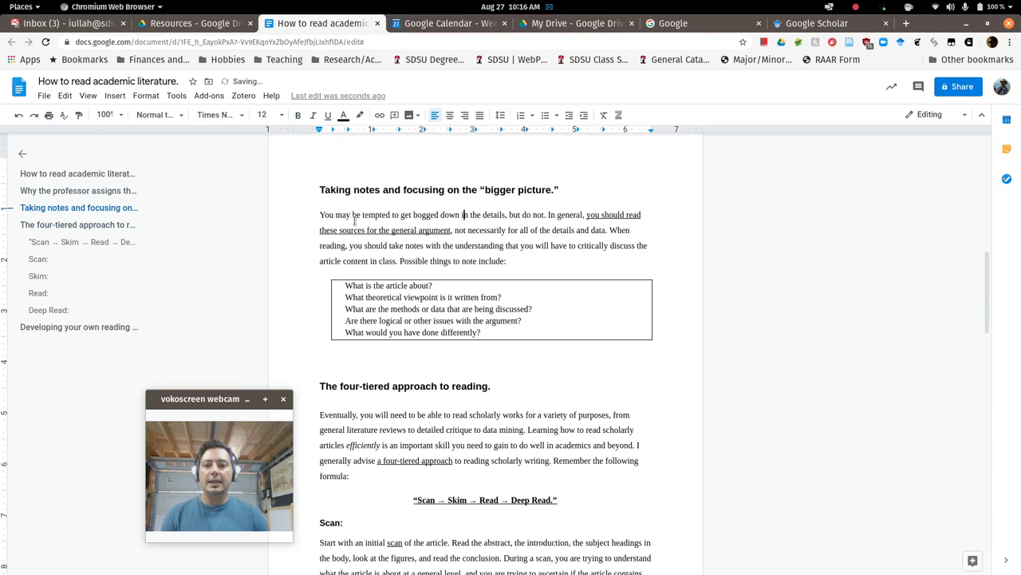
pyautogui.click(336, 215)
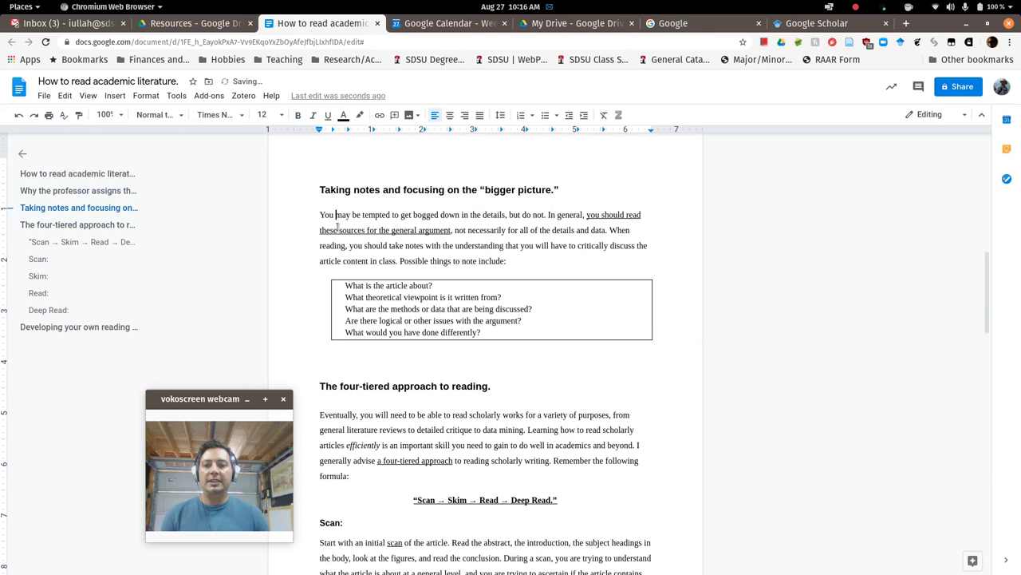
pyautogui.click(180, 115)
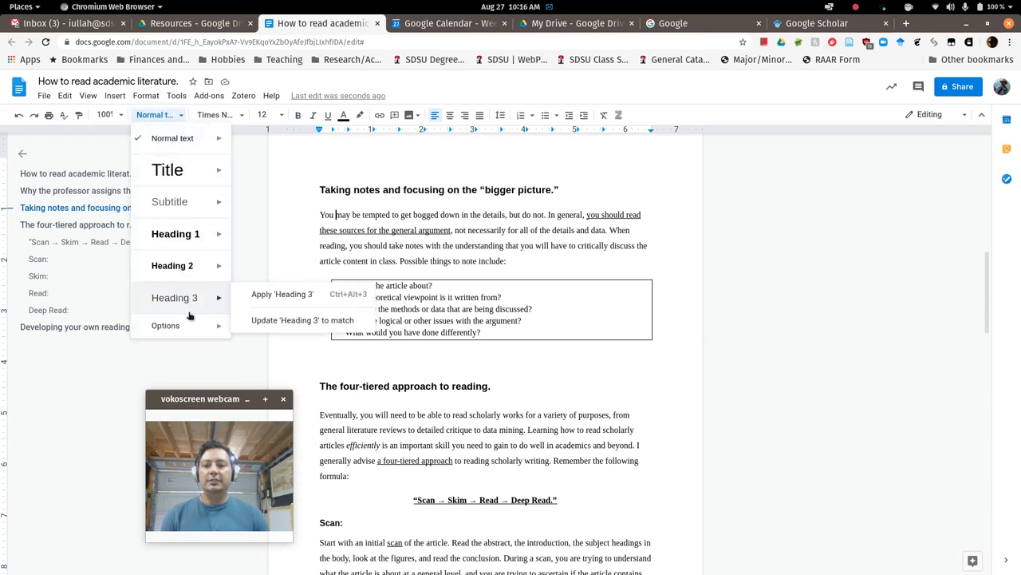
pyautogui.moveTo(218, 206)
pyautogui.moveTo(186, 142)
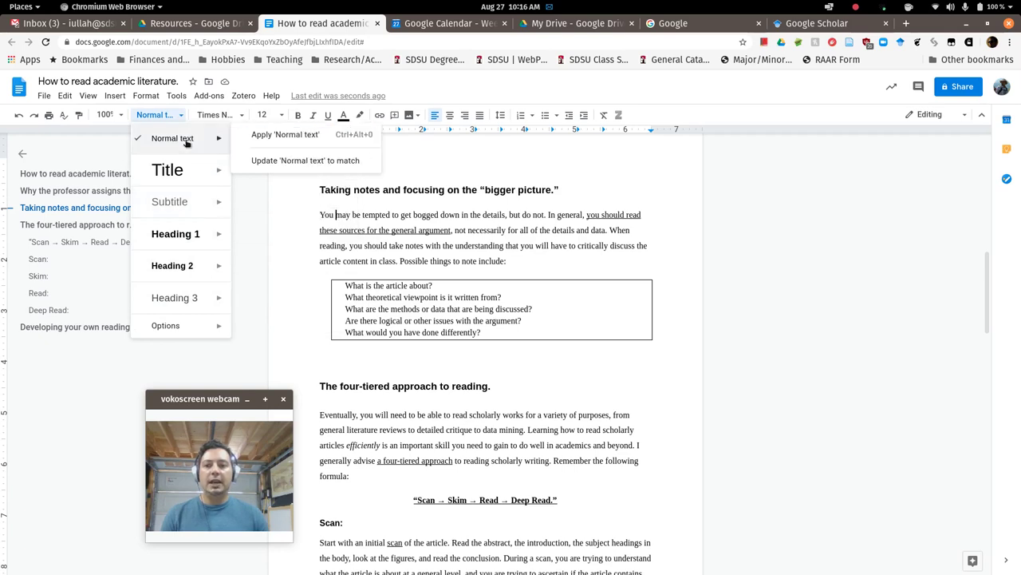
pyautogui.click(182, 237)
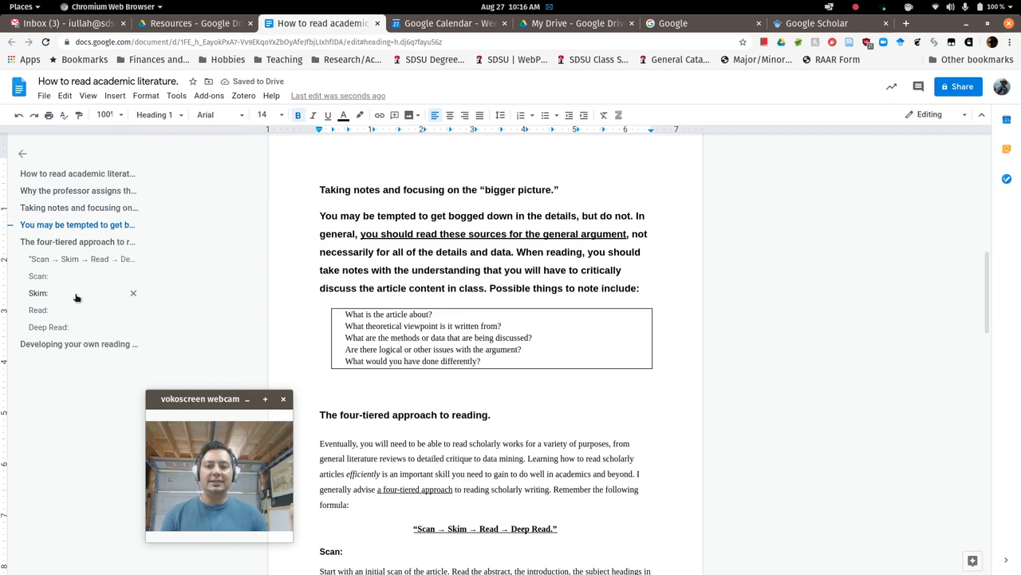
# Set that paragraph back to Normal text.
pyautogui.click(157, 116)
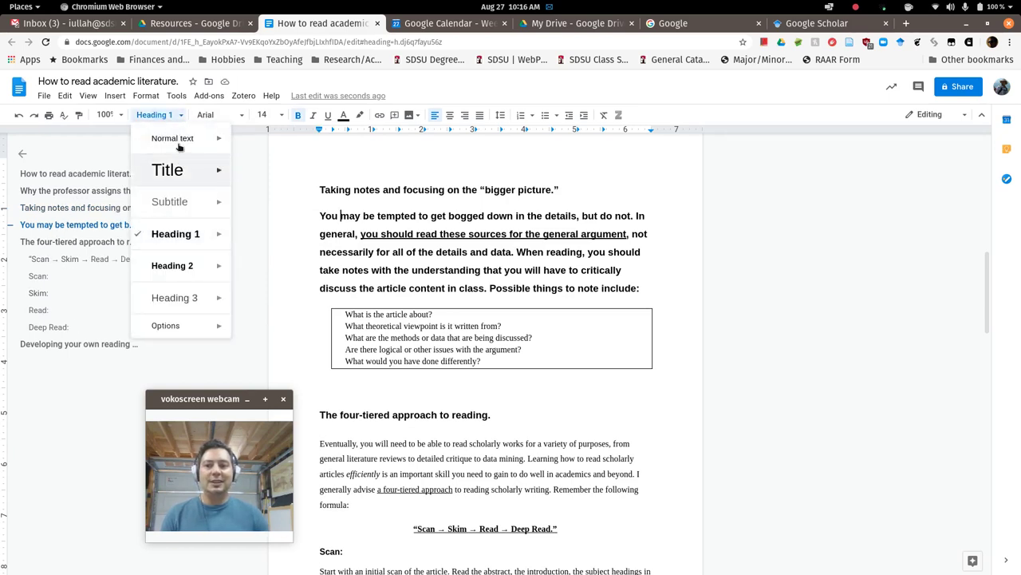
pyautogui.click(173, 138)
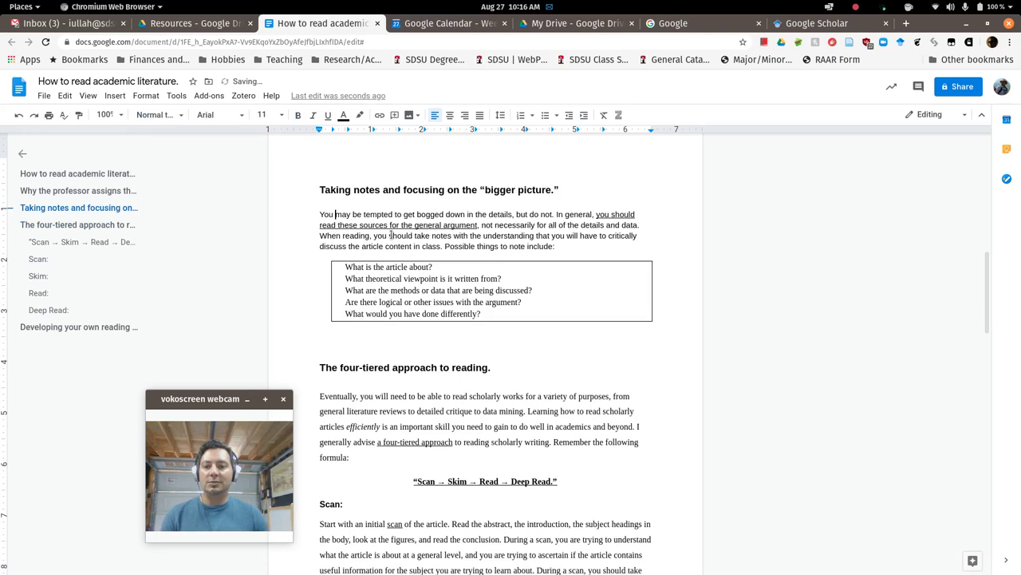
pyautogui.click(594, 237)
pyautogui.click(461, 417)
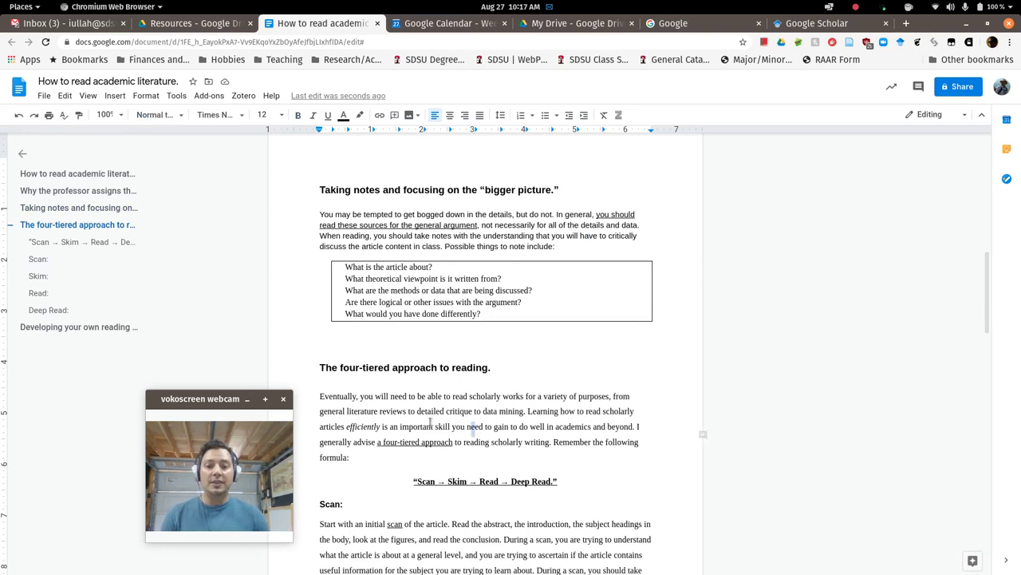
# Update the Normal text style to match the Times-formatted 'Eventually' paragraph.
pyautogui.moveTo(319, 396); pyautogui.dragTo(410, 404)
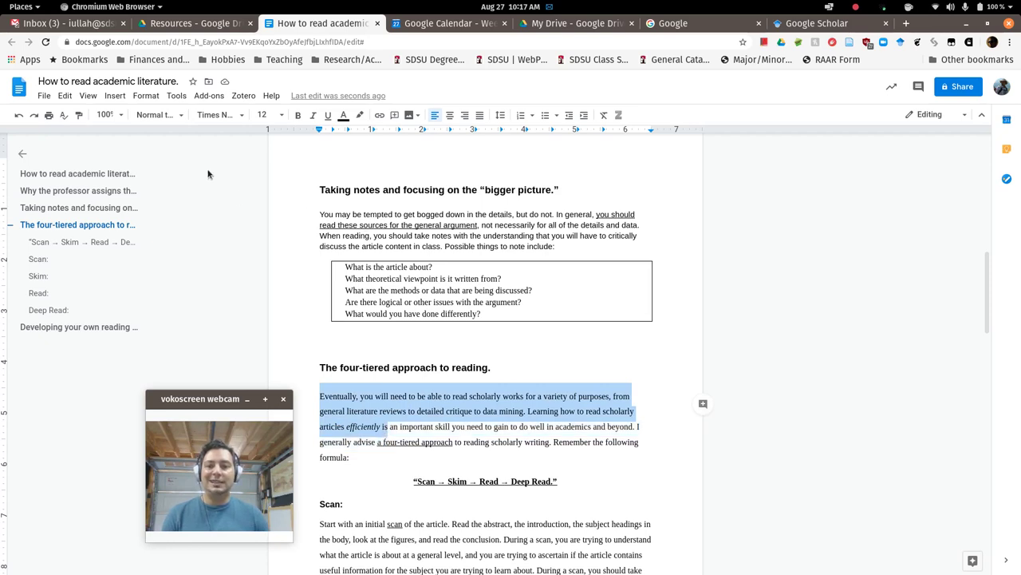
pyautogui.click(157, 114)
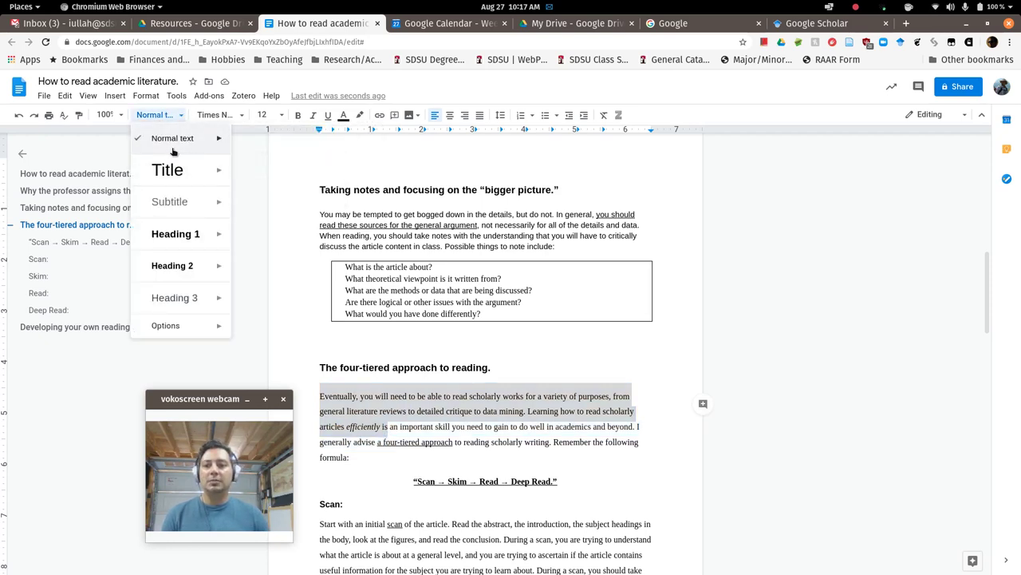
pyautogui.moveTo(219, 143)
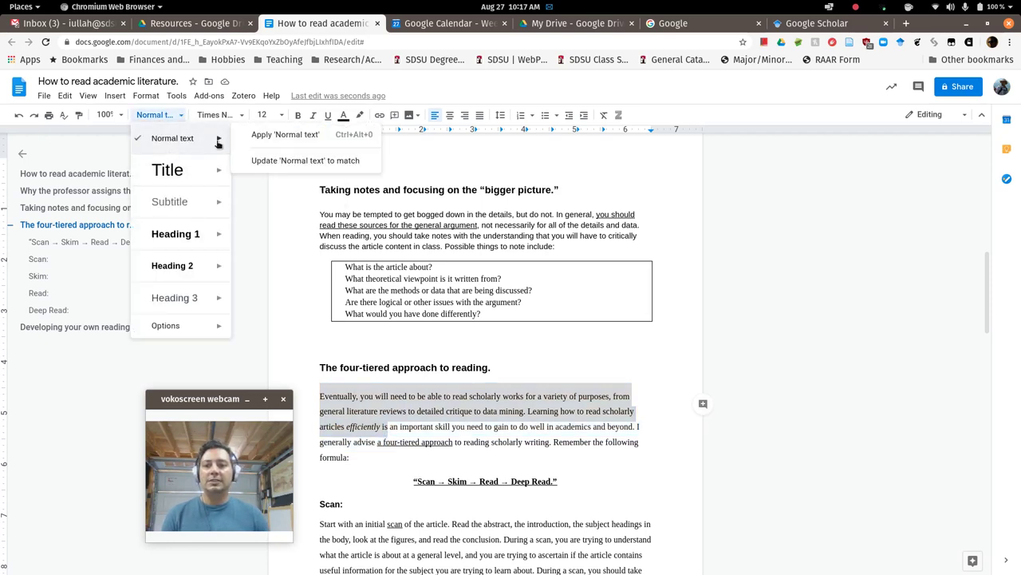
pyautogui.click(303, 162)
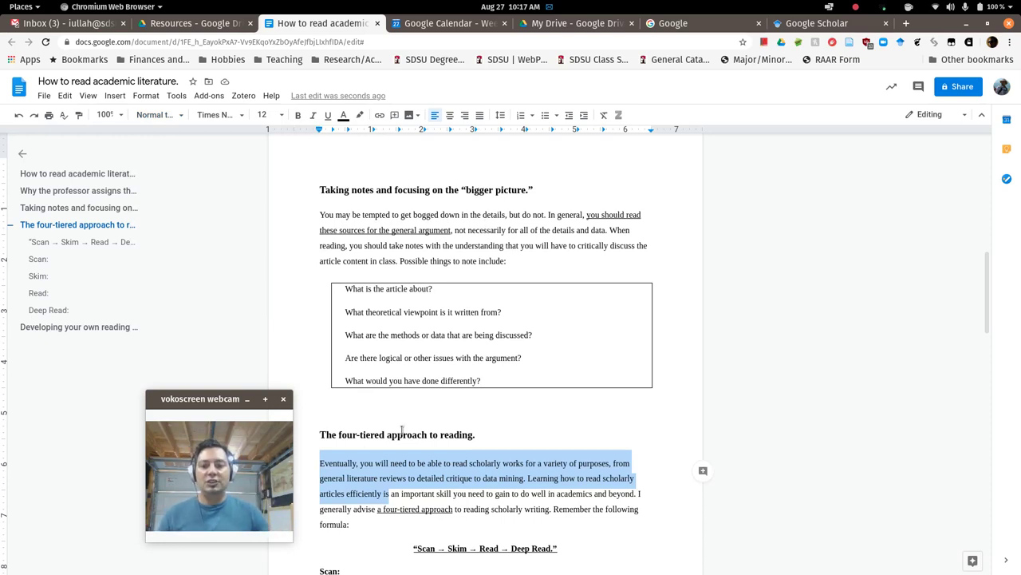
# Review the restyled body text and jump through the outline to the Read section.
pyautogui.click(402, 432)
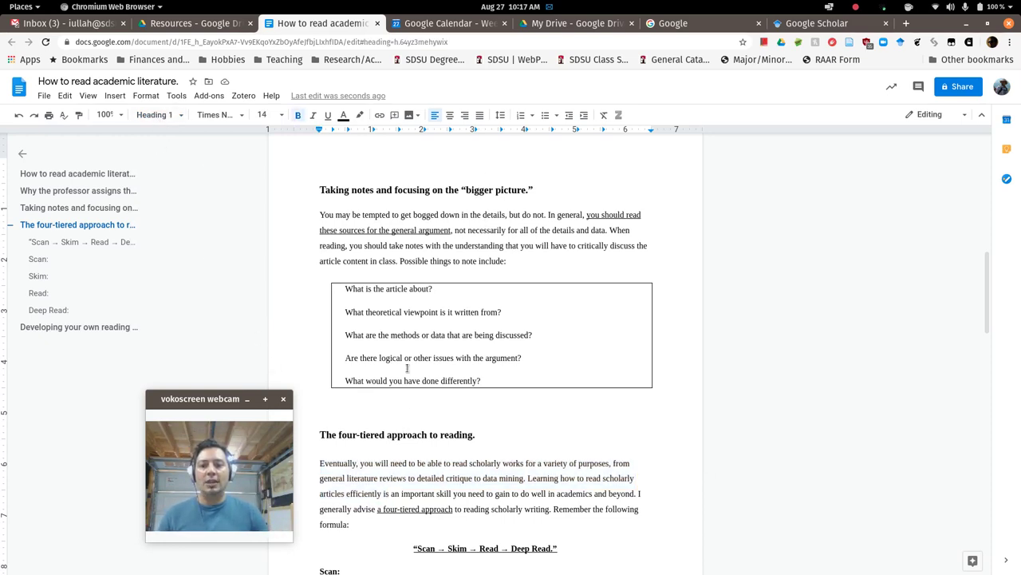
pyautogui.scroll(-3, 437, 403)
pyautogui.click(323, 349)
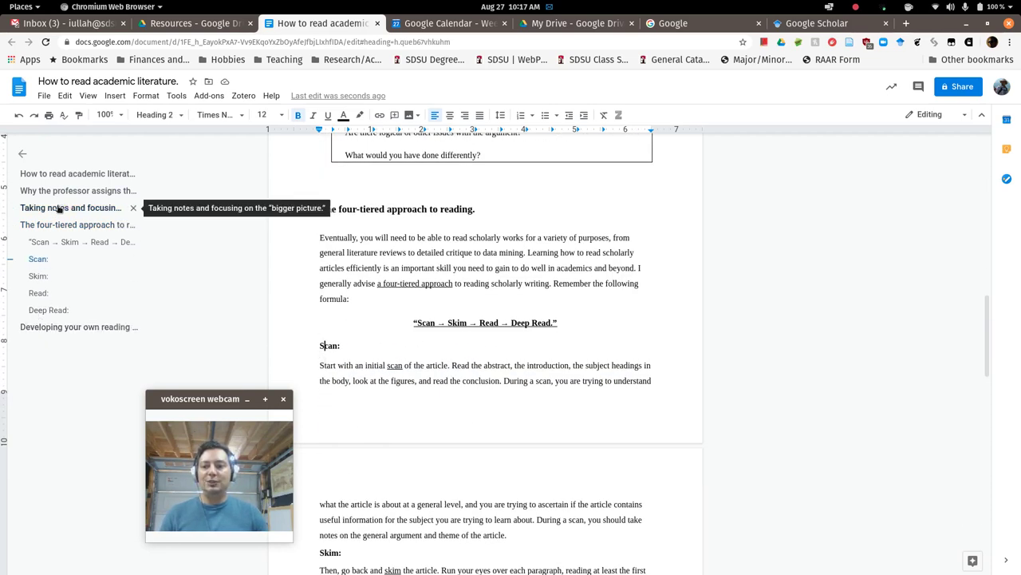
pyautogui.click(86, 209)
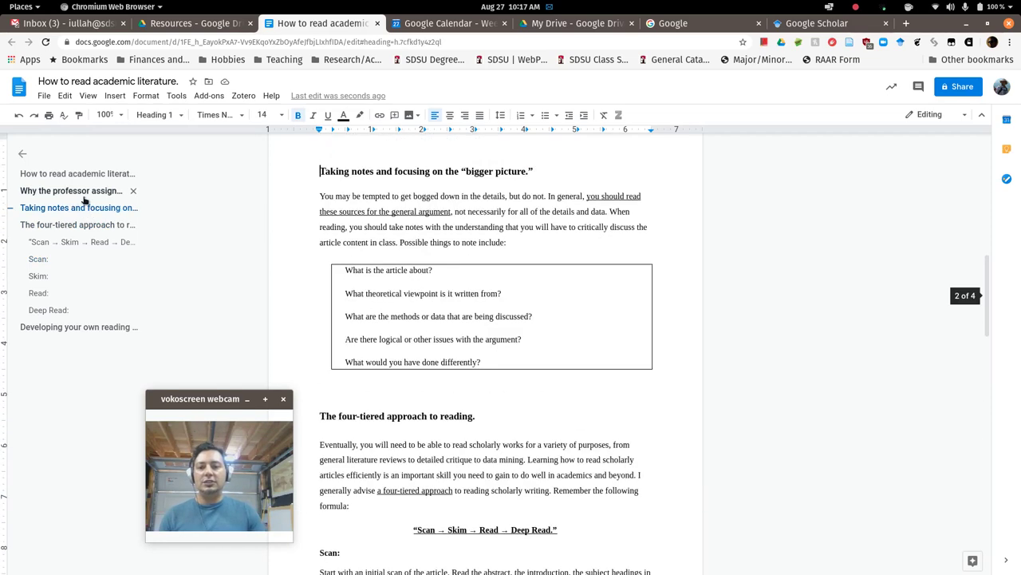
pyautogui.click(80, 192)
pyautogui.click(39, 276)
pyautogui.click(40, 294)
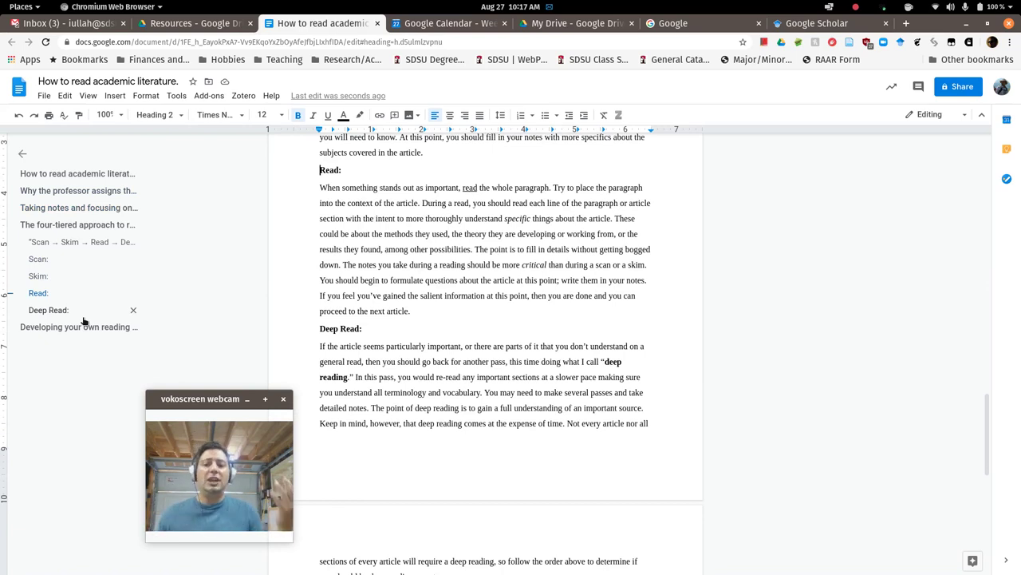
# Apply Heading 2 to the Read: heading and scroll back up to the title.
pyautogui.moveTo(349, 167); pyautogui.dragTo(315, 167)
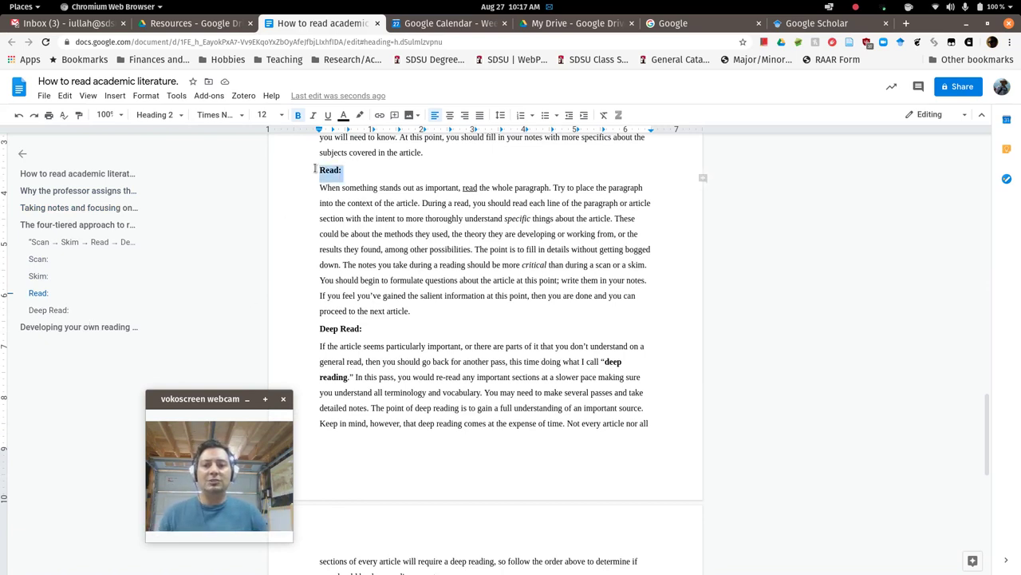
pyautogui.click(178, 116)
pyautogui.moveTo(185, 266)
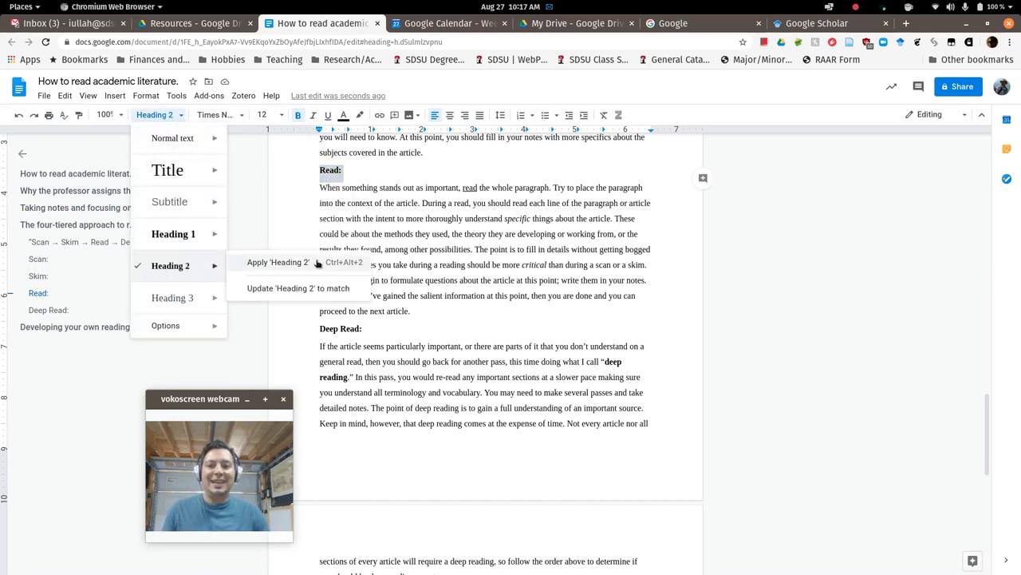
pyautogui.click(354, 173)
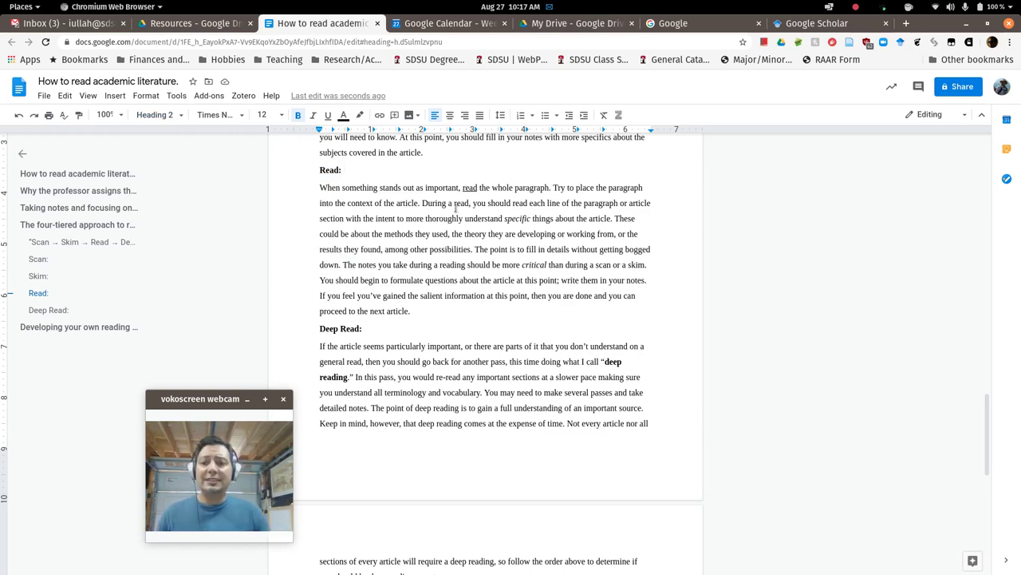
pyautogui.scroll(10, 411, 228)
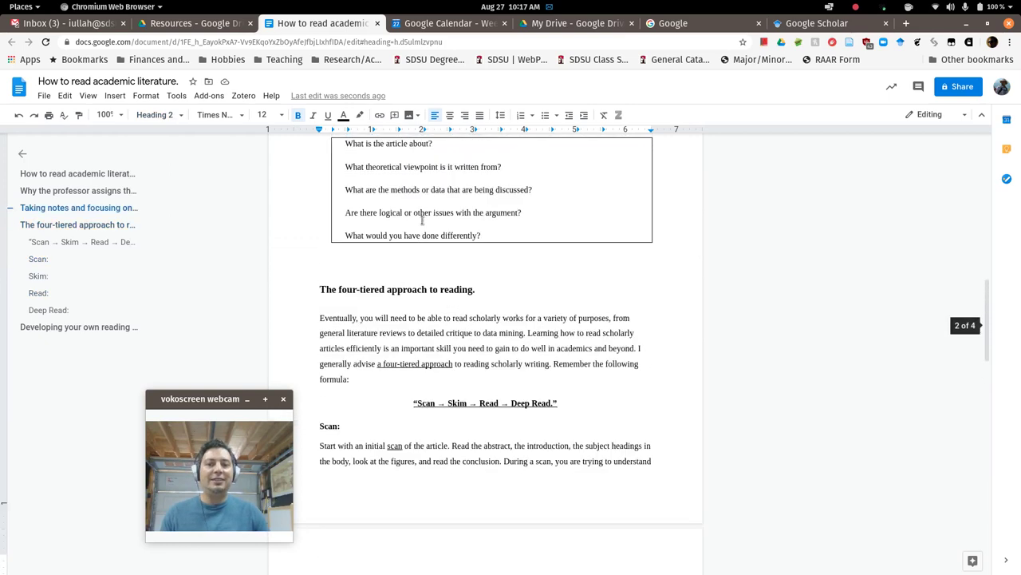
pyautogui.scroll(8, 422, 219)
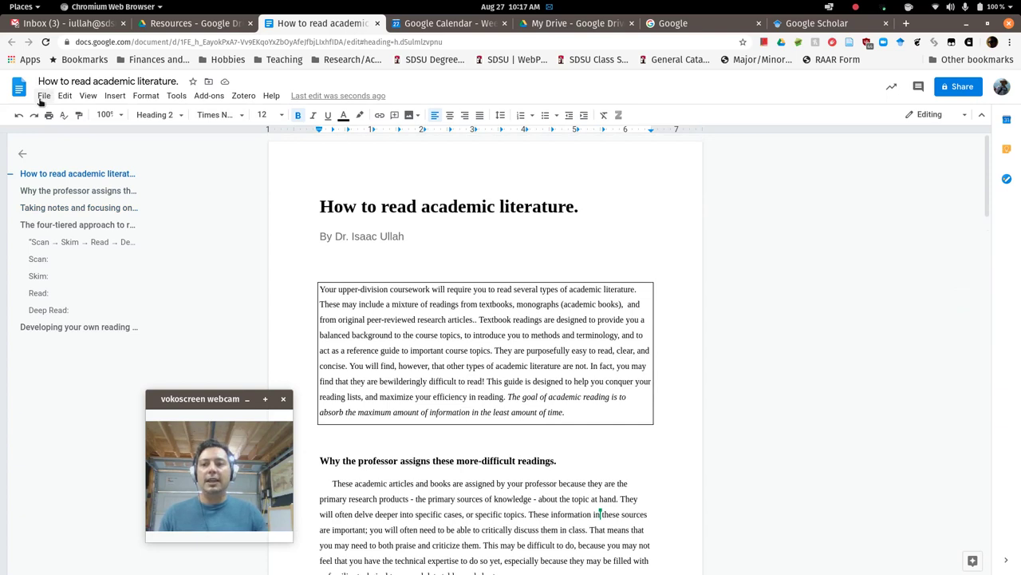
# Share via File > Share, removing two invalid recipient entries and adding a suggested colleague.
pyautogui.click(41, 99)
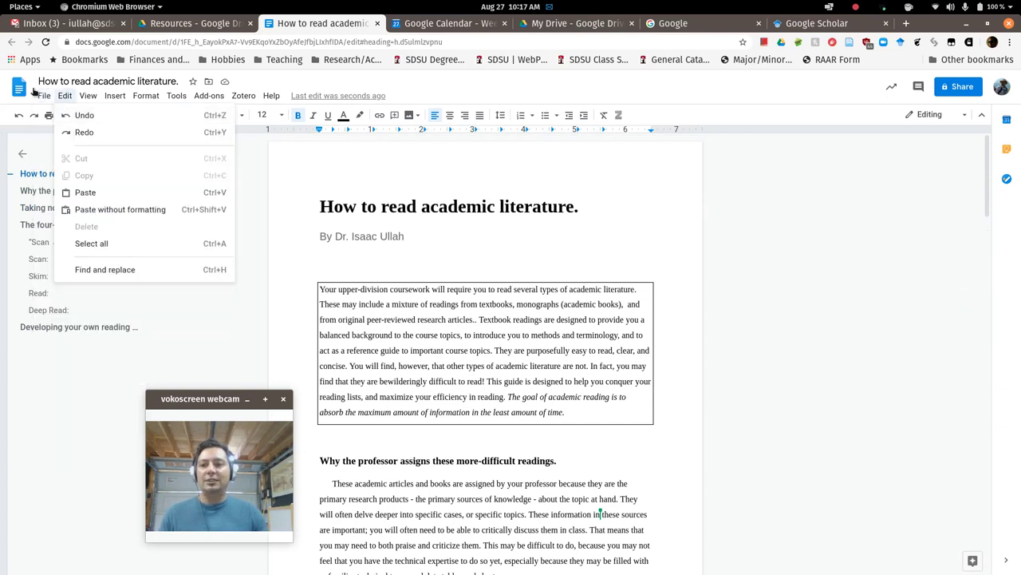
pyautogui.click(66, 115)
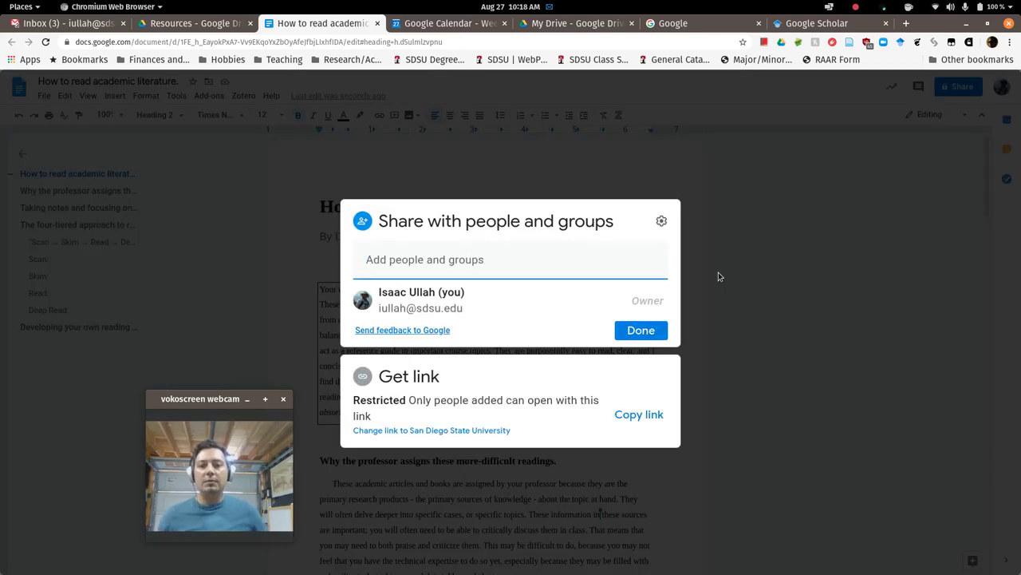
pyautogui.write('sdjklfh,s,d')
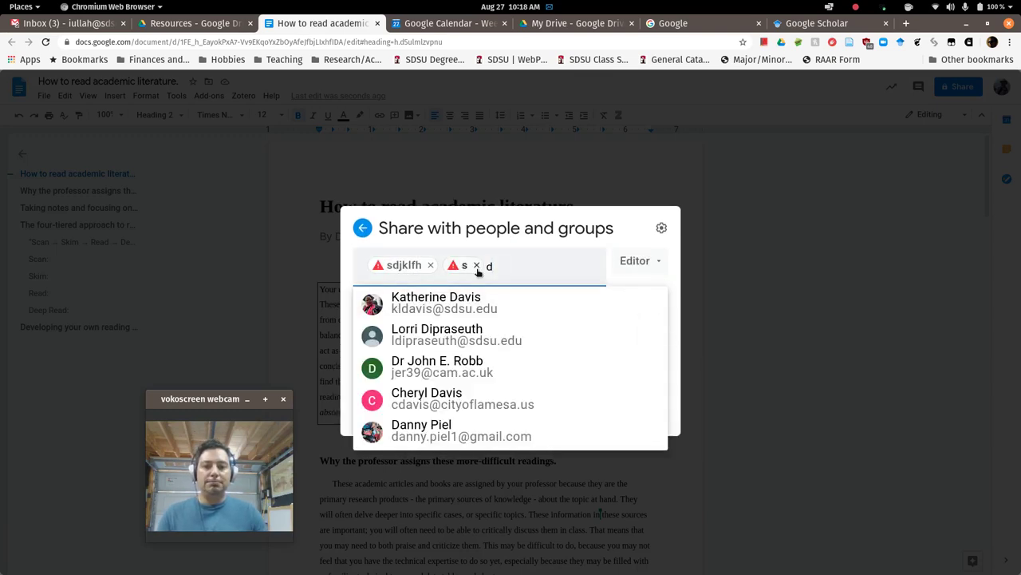
pyautogui.click(476, 265)
pyautogui.click(430, 265)
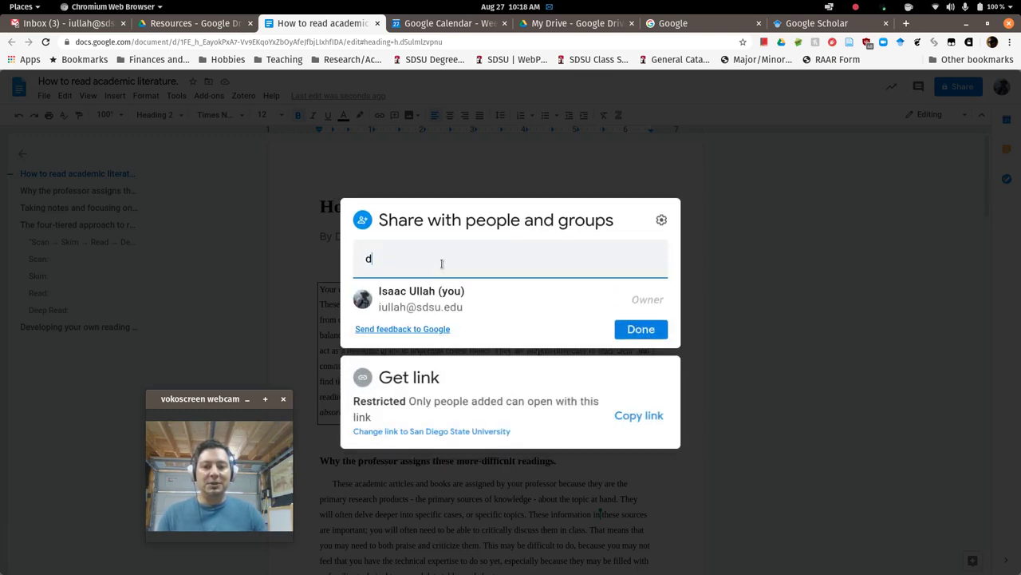
pyautogui.click(536, 261)
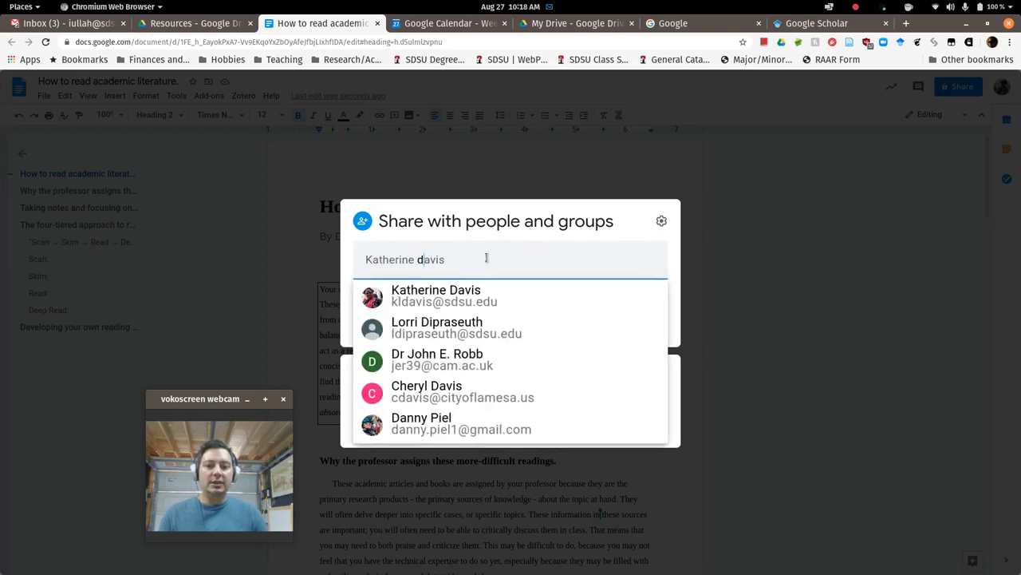
pyautogui.click(474, 292)
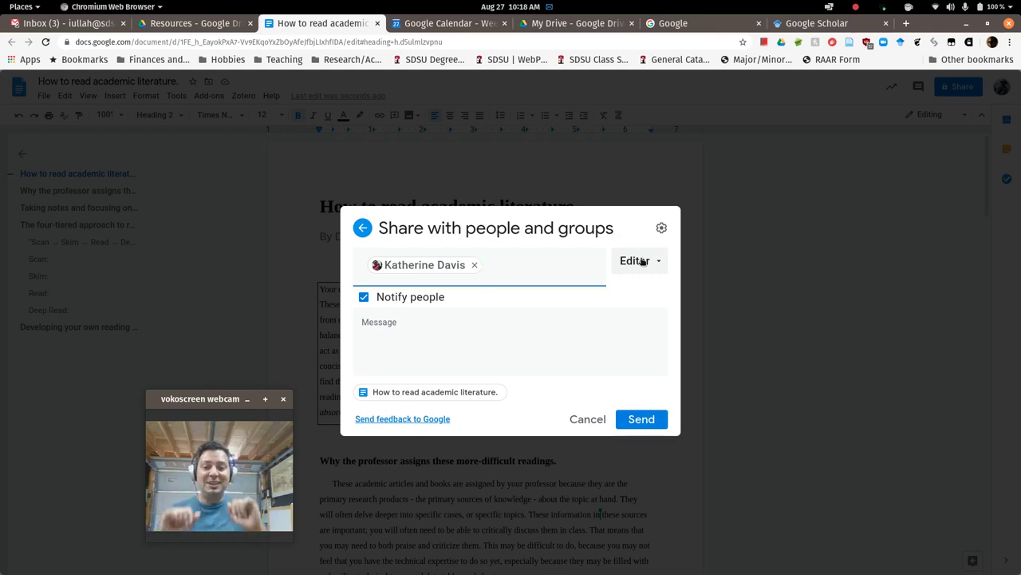
# Set the colleague's access to Viewer and draft a short invitation message.
pyautogui.click(643, 261)
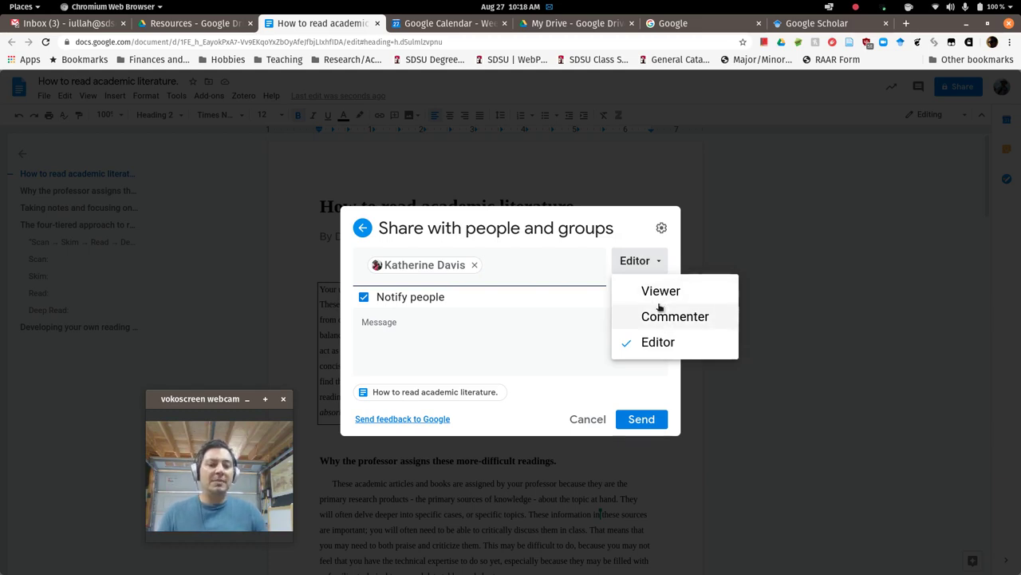
pyautogui.click(658, 293)
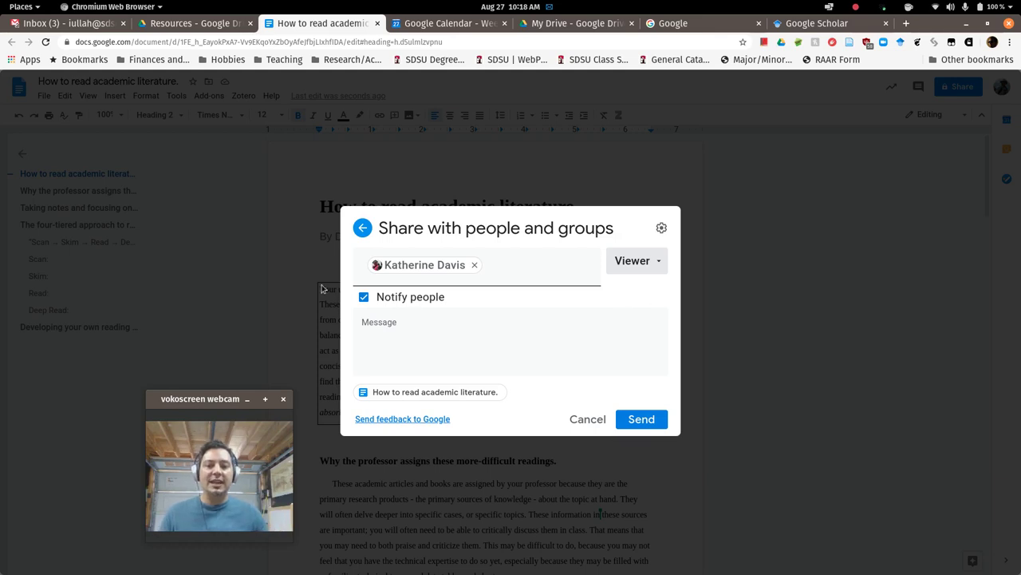
pyautogui.click(414, 328)
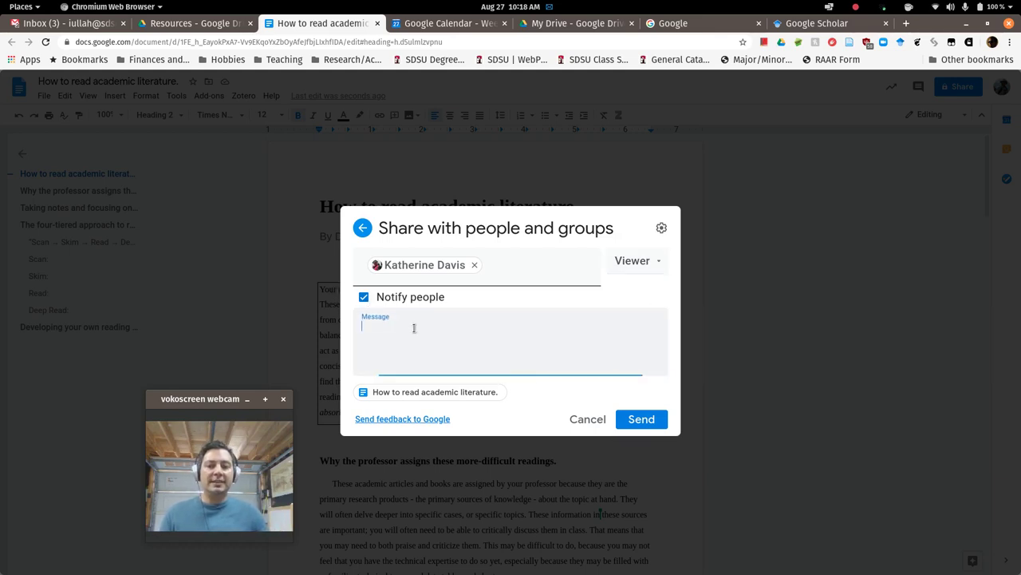
pyautogui.write("Hi Kat, here's doc to edit please.")
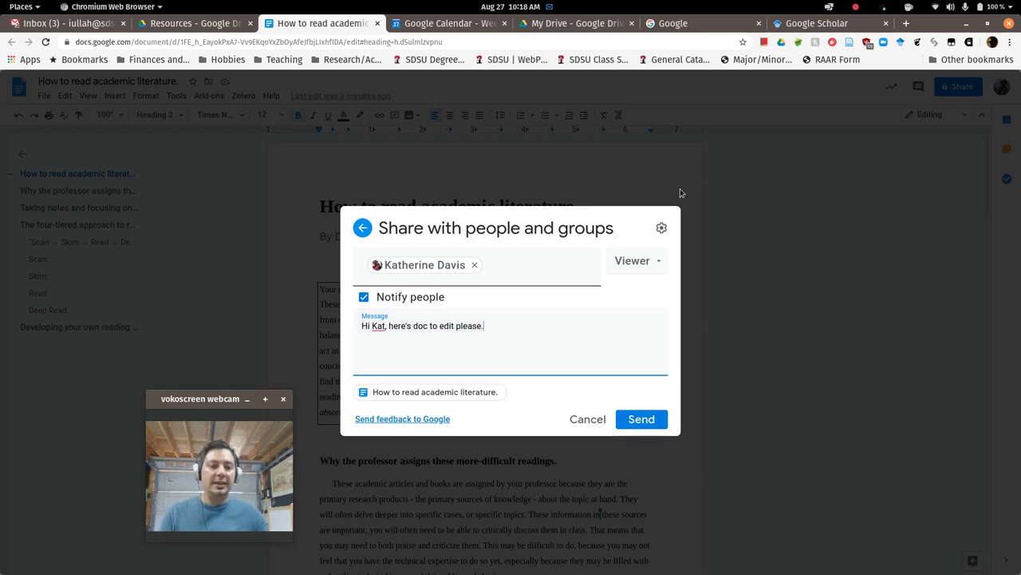
# Switch the colleague back to Editor, check the sharing settings, and cancel the invitation.
pyautogui.click(643, 261)
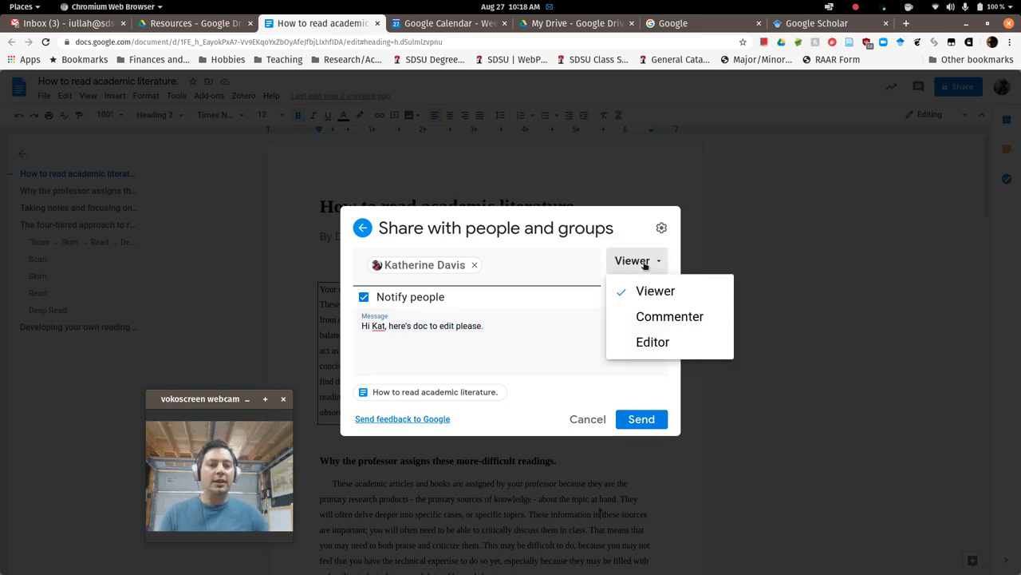
pyautogui.click(654, 341)
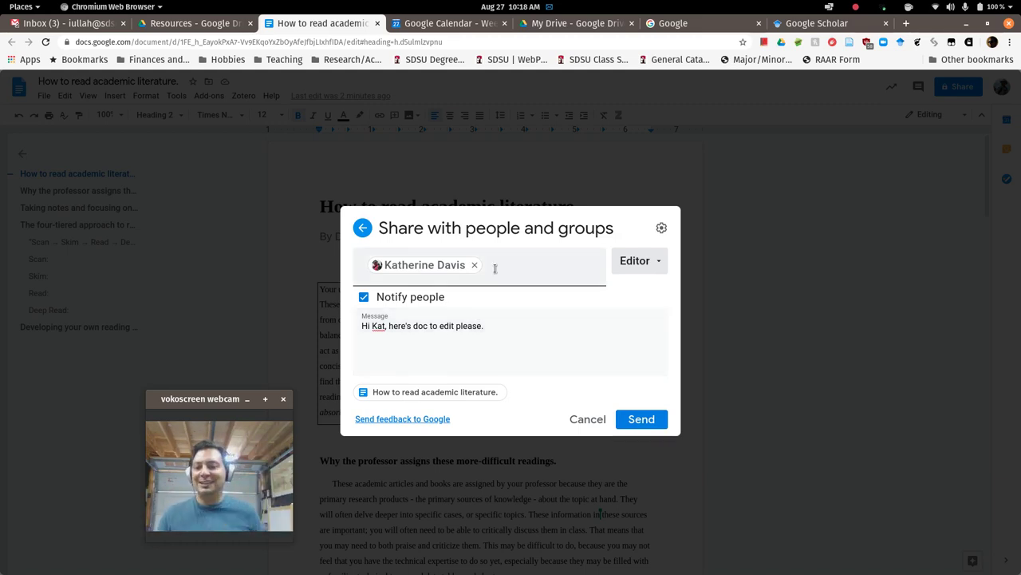
pyautogui.click(661, 229)
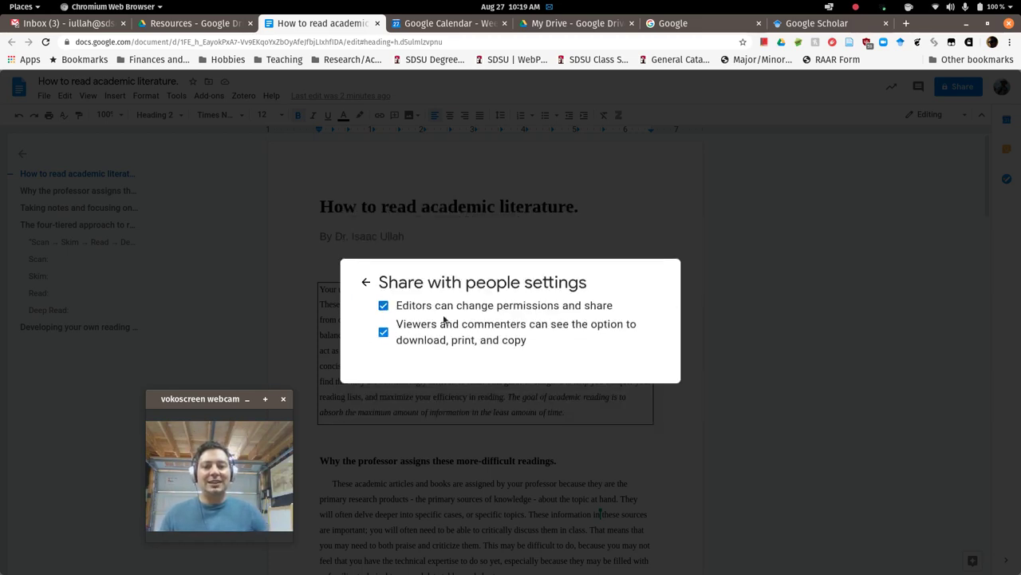
pyautogui.click(366, 282)
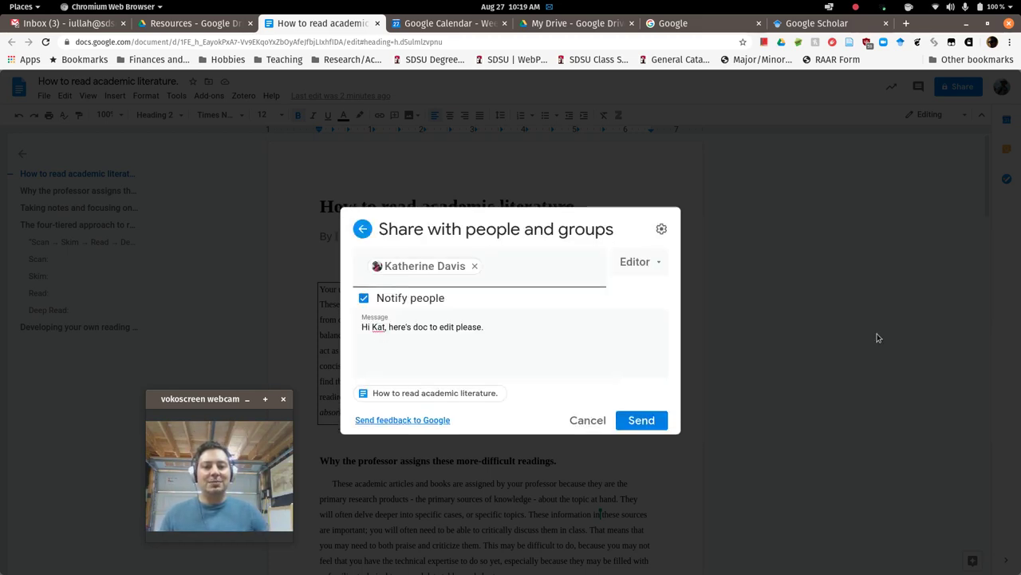
pyautogui.click(588, 419)
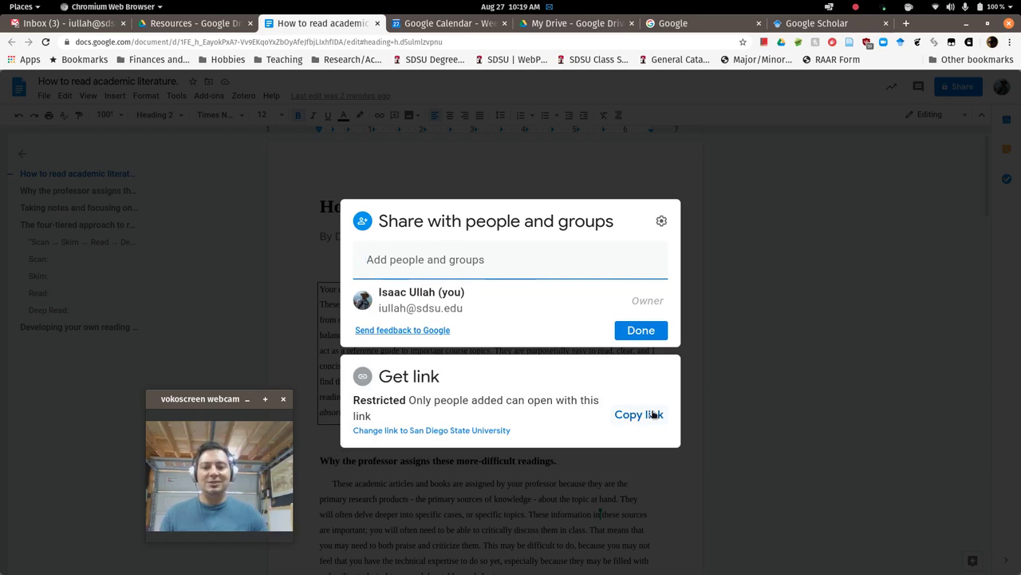
# Close the share dialog, add test text after 'charts.', and delete it again.
pyautogui.click(665, 331)
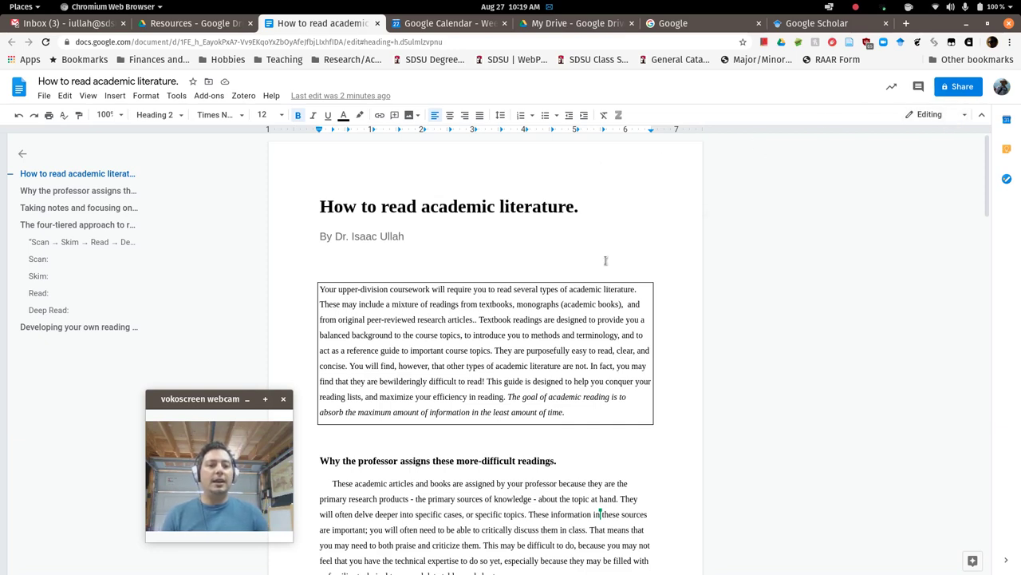
pyautogui.scroll(-2, 559, 373)
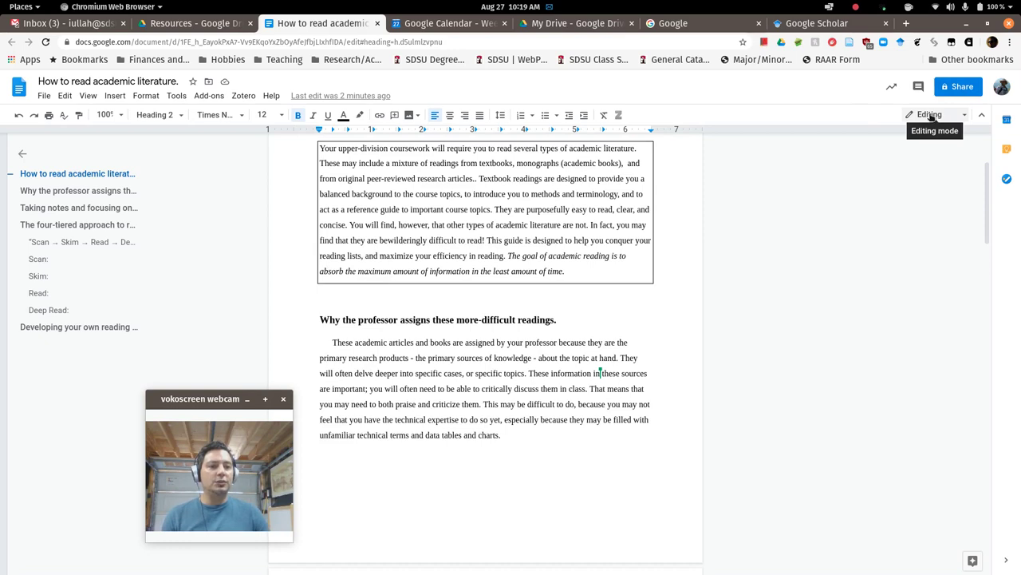
pyautogui.click(535, 435)
pyautogui.write('DWDQW EWe')
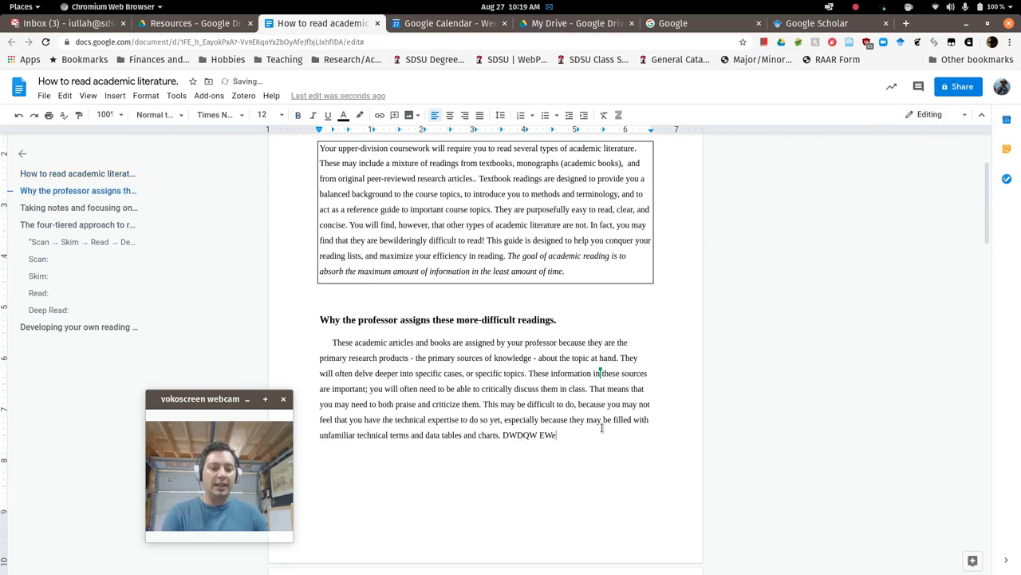
pyautogui.press('BackSpace')
pyautogui.press('BackSpace')
pyautogui.press('BackSpace')
pyautogui.press('BackSpace')
pyautogui.press('BackSpace')
pyautogui.press('BackSpace')
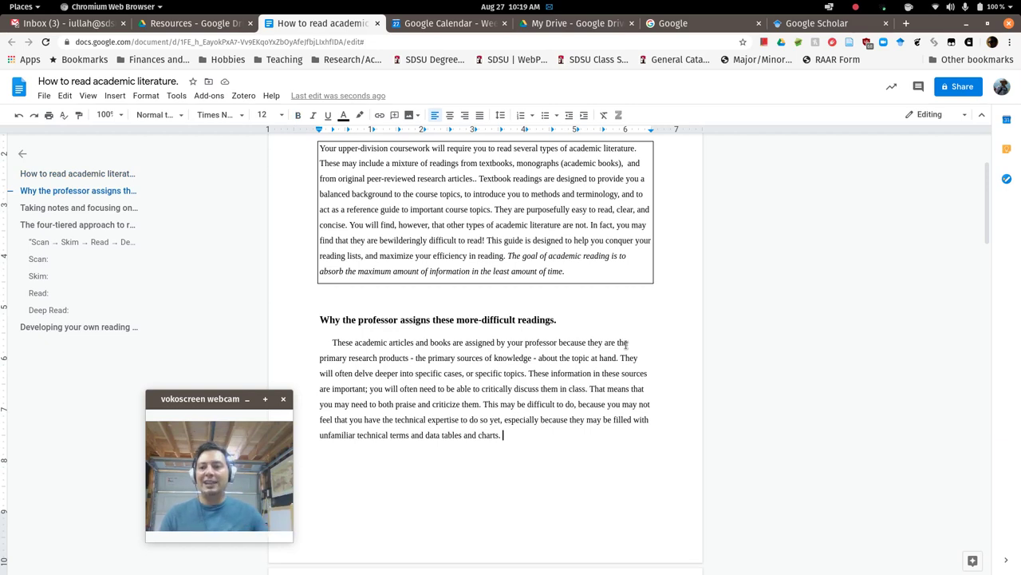
# Look at File > Version history, then dismiss the menus without choosing anything.
pyautogui.click(44, 95)
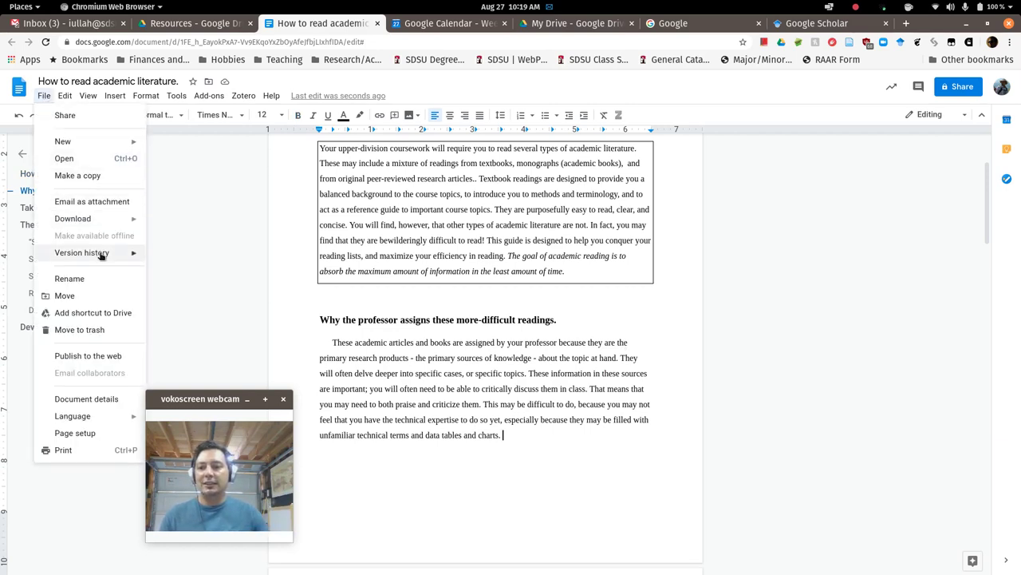
pyautogui.moveTo(102, 255)
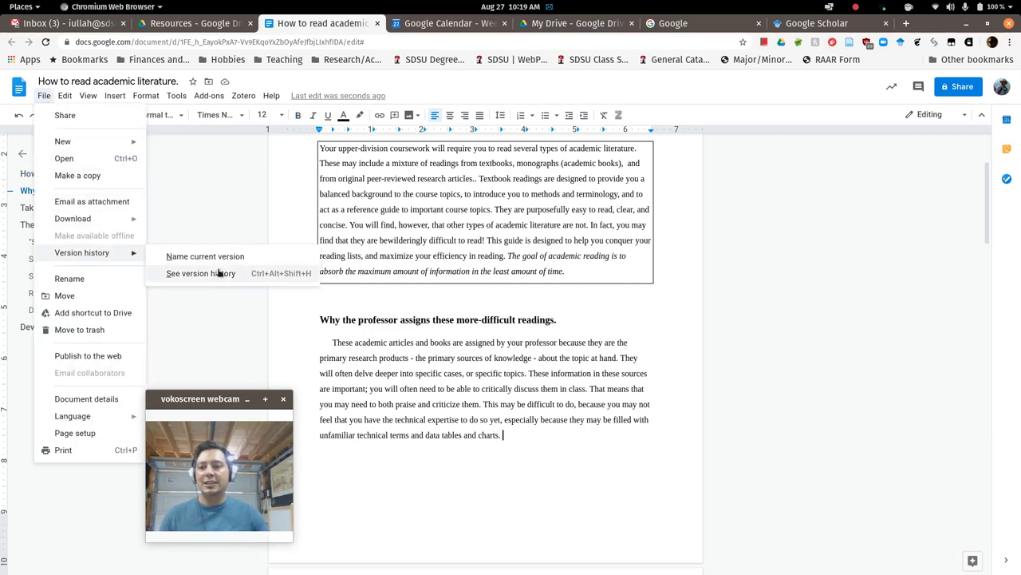
pyautogui.click(508, 391)
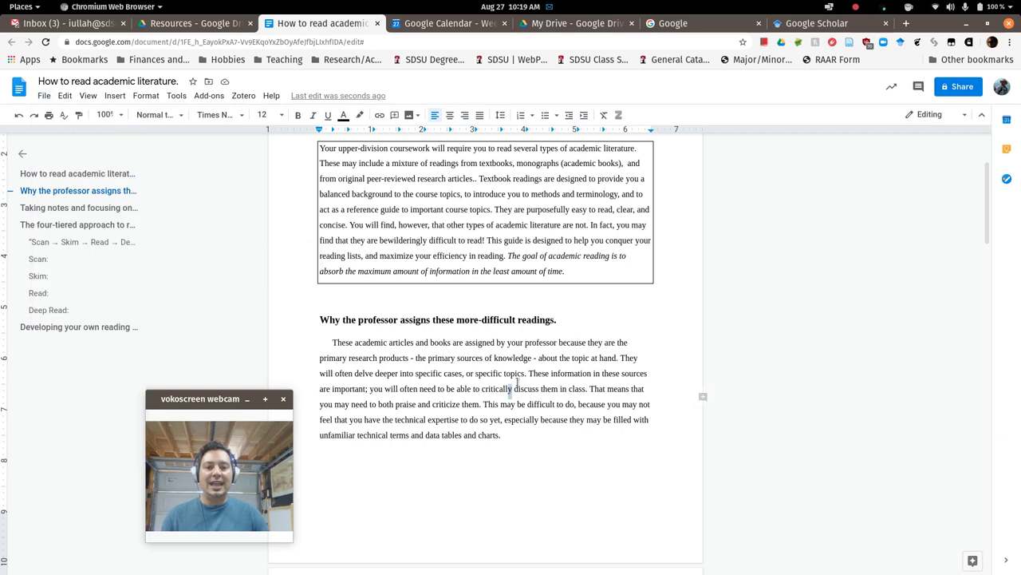
# Switch to Suggesting mode and suggest stray text 'fjhe;lkfhaeijf'p' after 'charts.'.
pyautogui.click(966, 116)
pyautogui.click(892, 164)
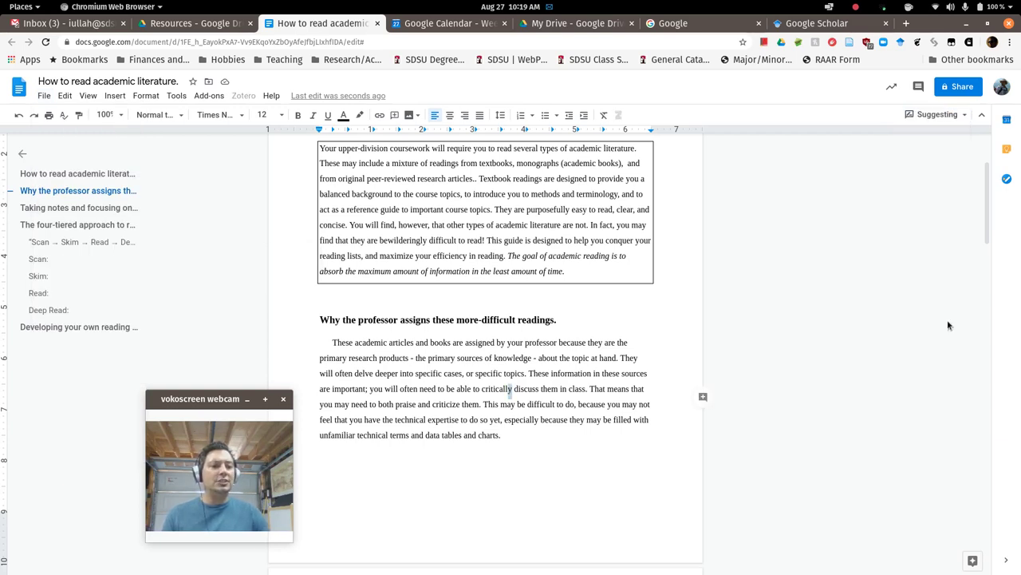
pyautogui.click(554, 434)
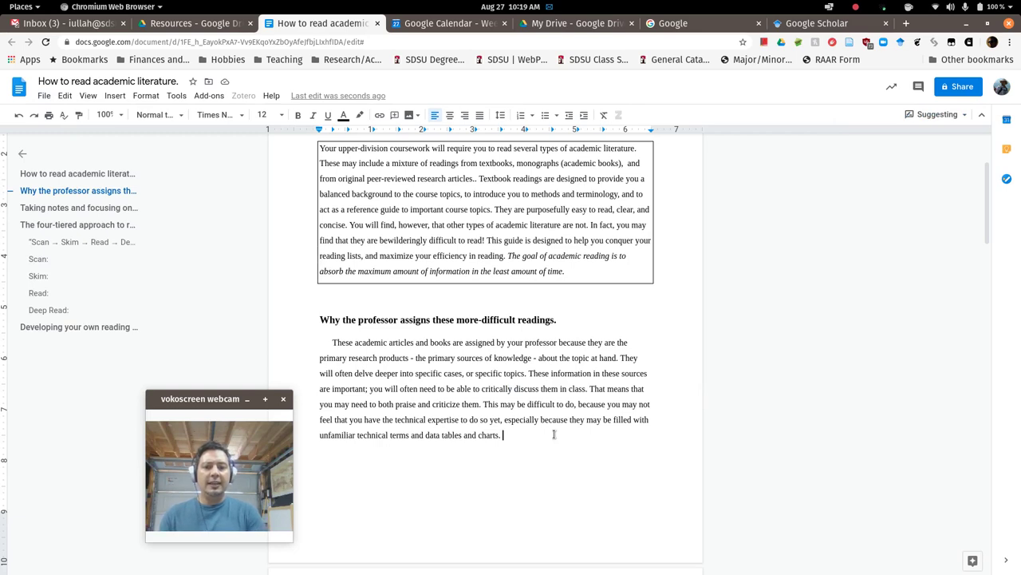
pyautogui.write("fjhe;lkfhaeijf'p")
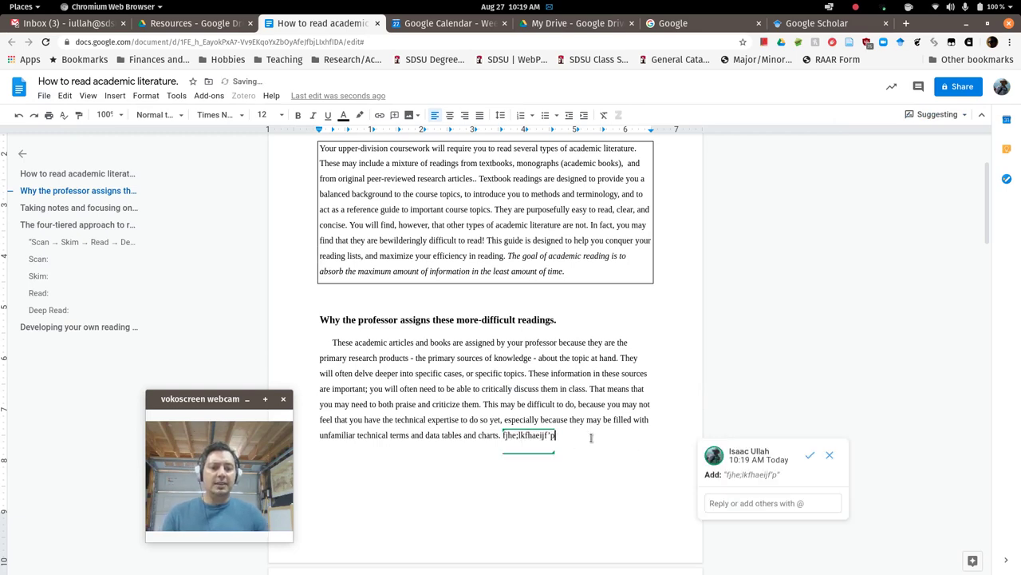
pyautogui.click(622, 420)
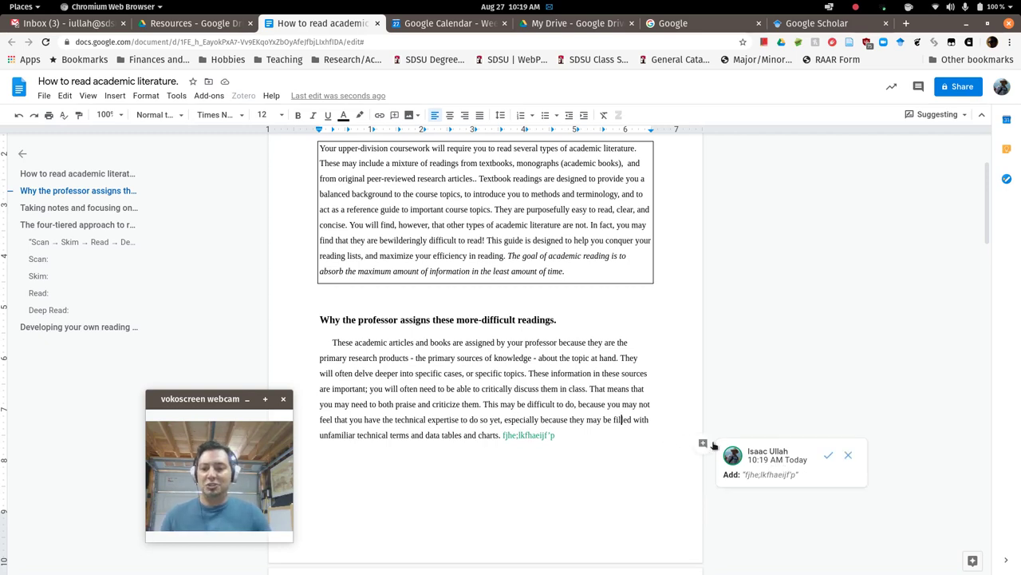
pyautogui.click(830, 457)
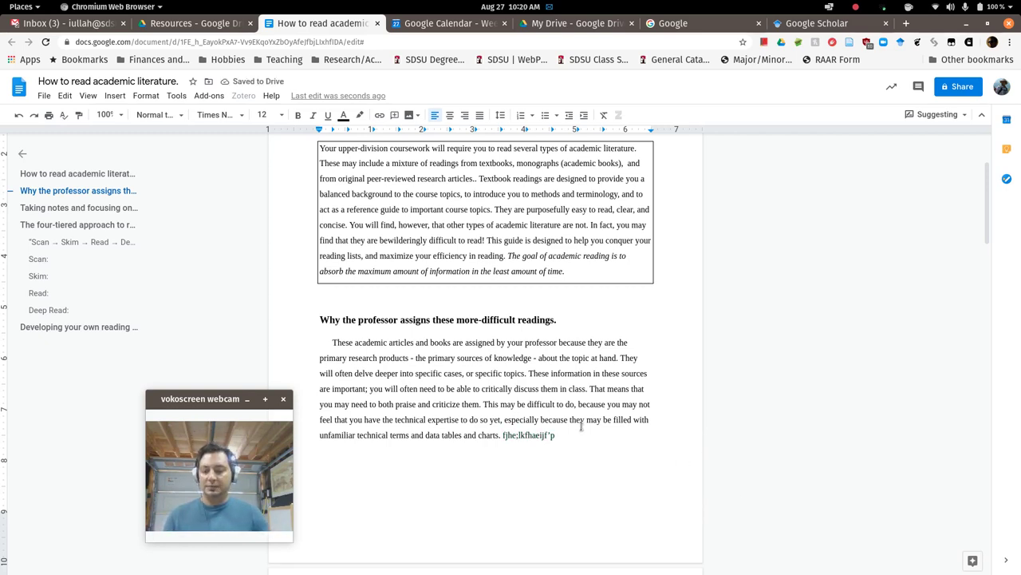
# Undo the stray suggestion with Ctrl+Z and Edit > Undo.
pyautogui.hotkey('ctrl', 'z')
pyautogui.press('BackSpace')
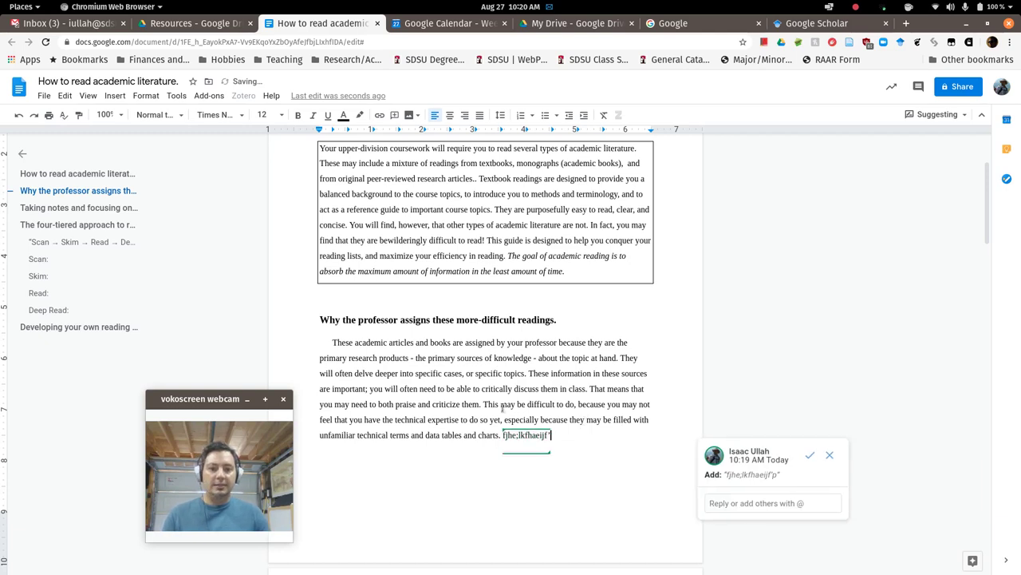
pyautogui.rightClick(528, 433)
pyautogui.click(392, 271)
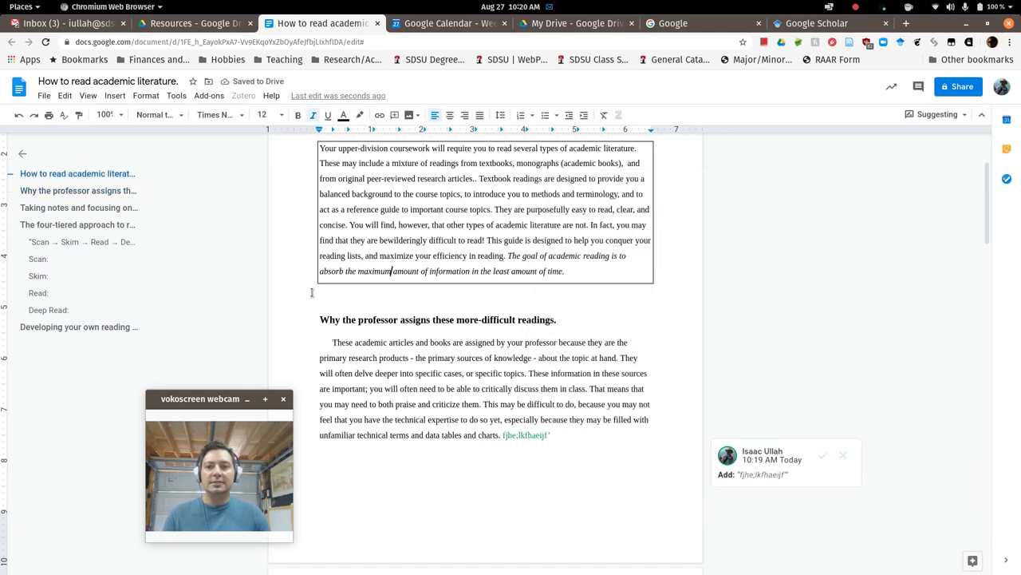
pyautogui.click(44, 95)
pyautogui.moveTo(65, 95)
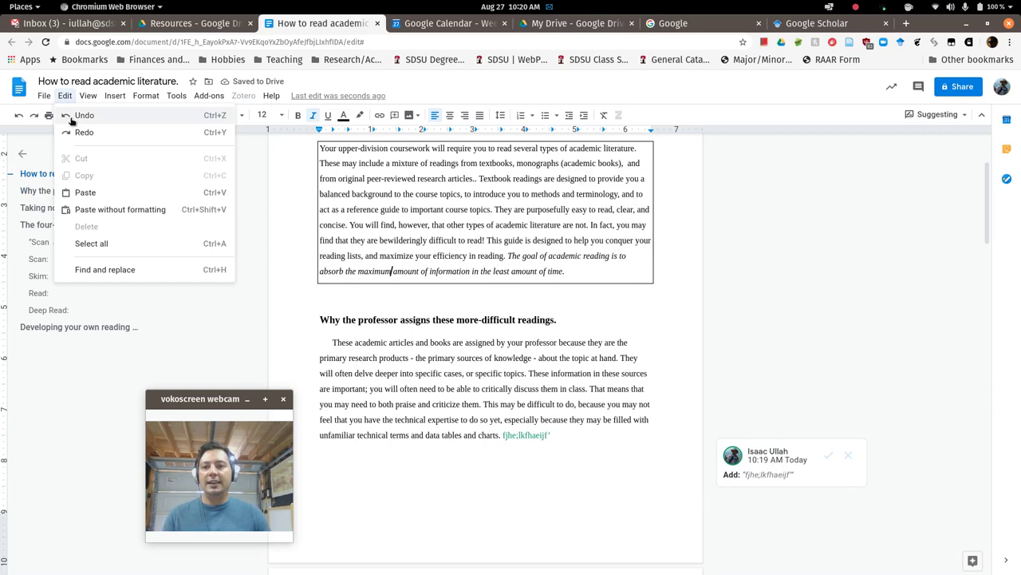
pyautogui.click(83, 114)
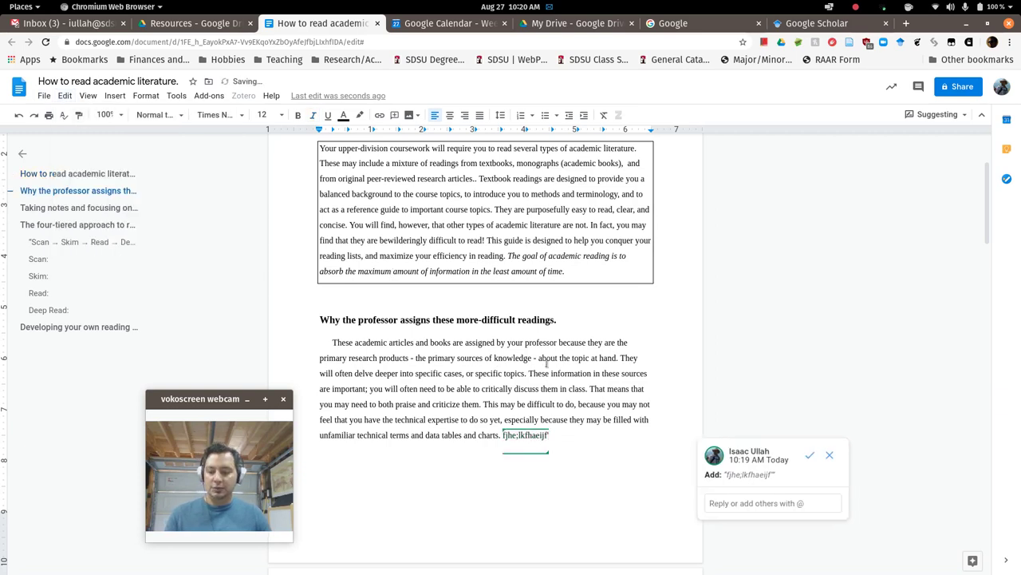
pyautogui.hotkey('ctrl', 'z')
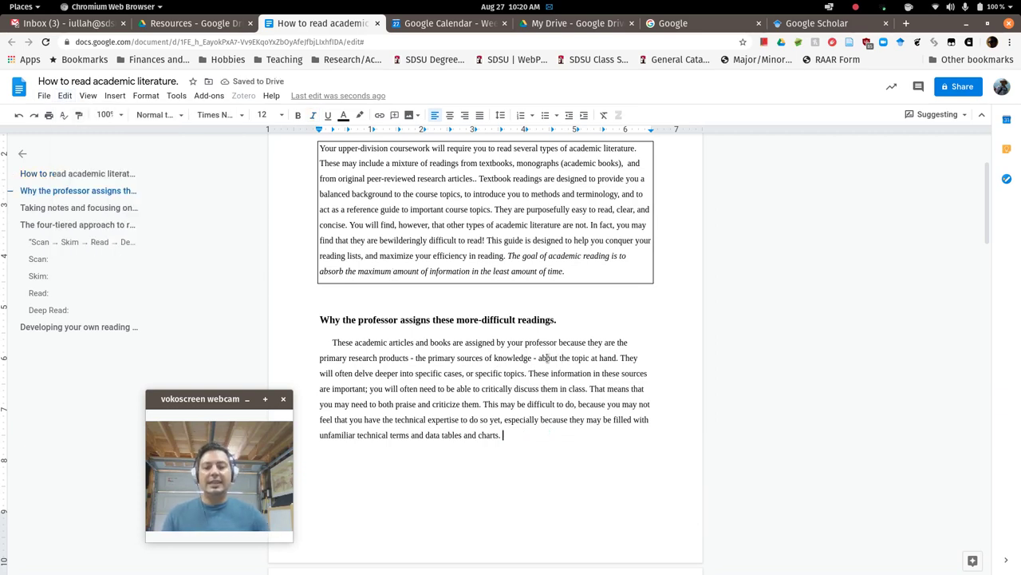
# Comment on 'These information in these sources' asking 'I don't get this part. Can you elaborate please?'.
pyautogui.moveTo(529, 373); pyautogui.dragTo(647, 369)
pyautogui.click(703, 384)
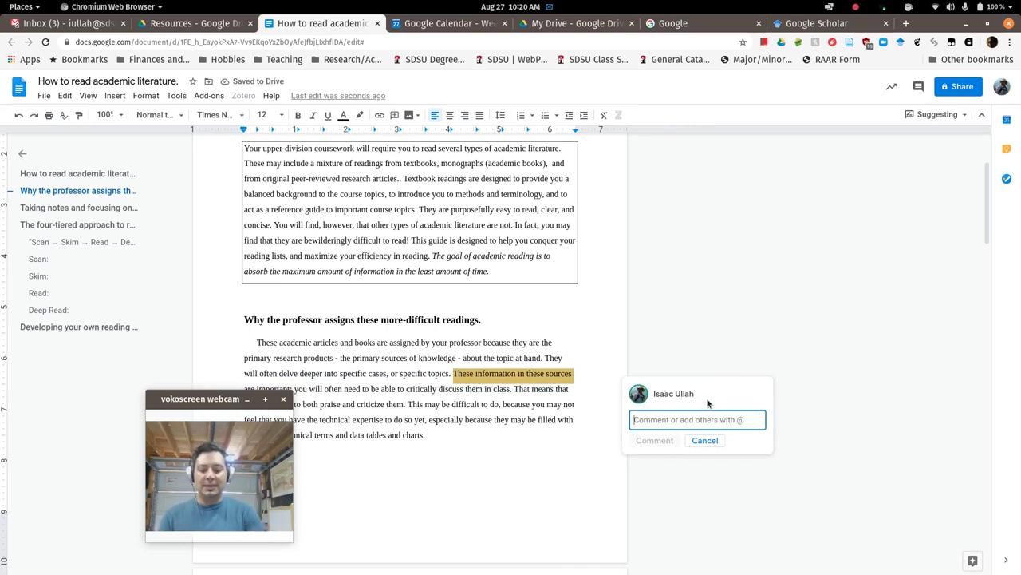
pyautogui.write("I don't")
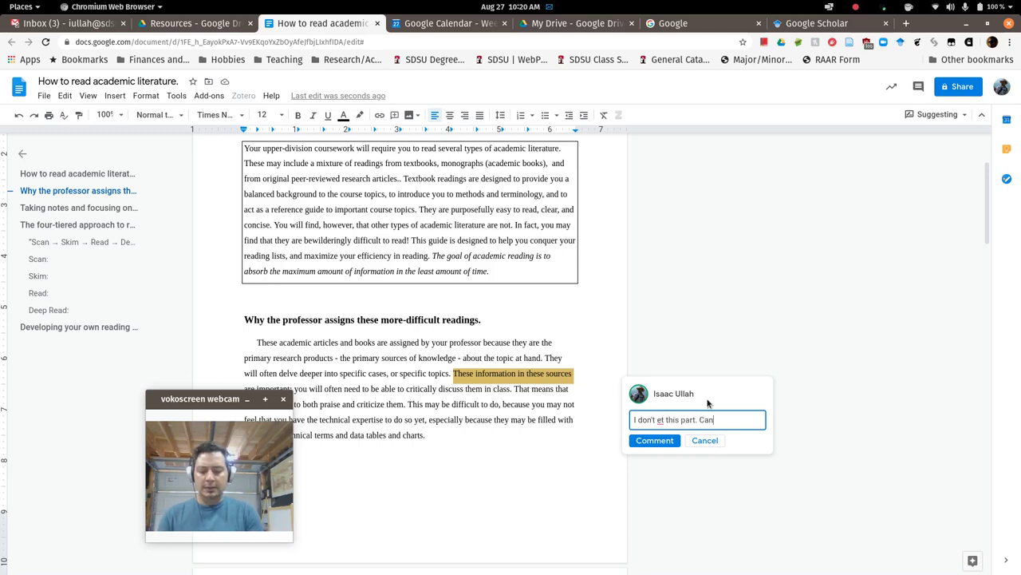
pyautogui.write('et this part. Can you elaborate please?')
pyautogui.click(653, 452)
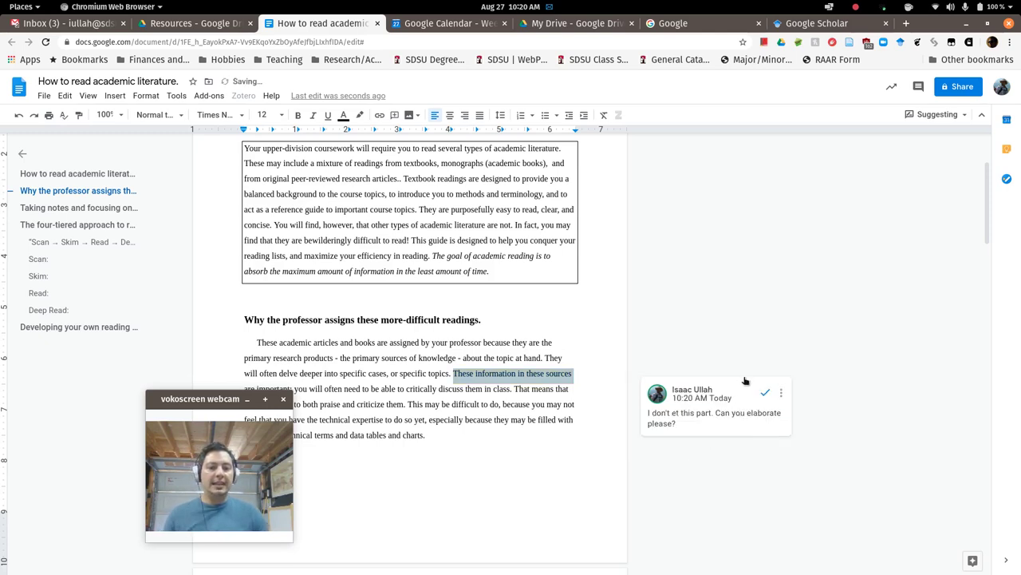
# Reply to the comment with 'Oh yeah, I made a mistake. Let me fix'.
pyautogui.click(773, 416)
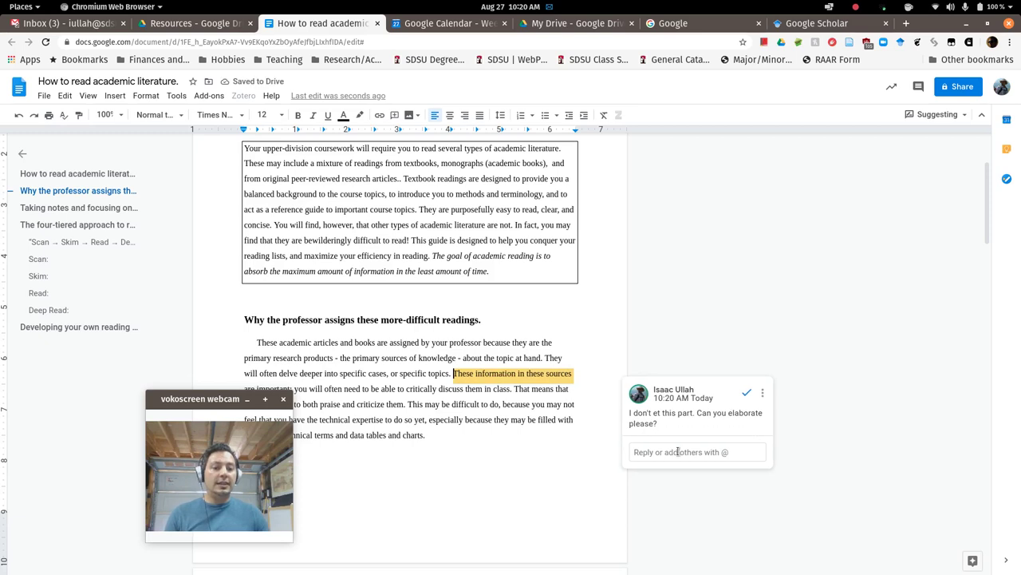
pyautogui.click(637, 449)
pyautogui.write('Oh yeah, I made a mistake. Let me fix it.')
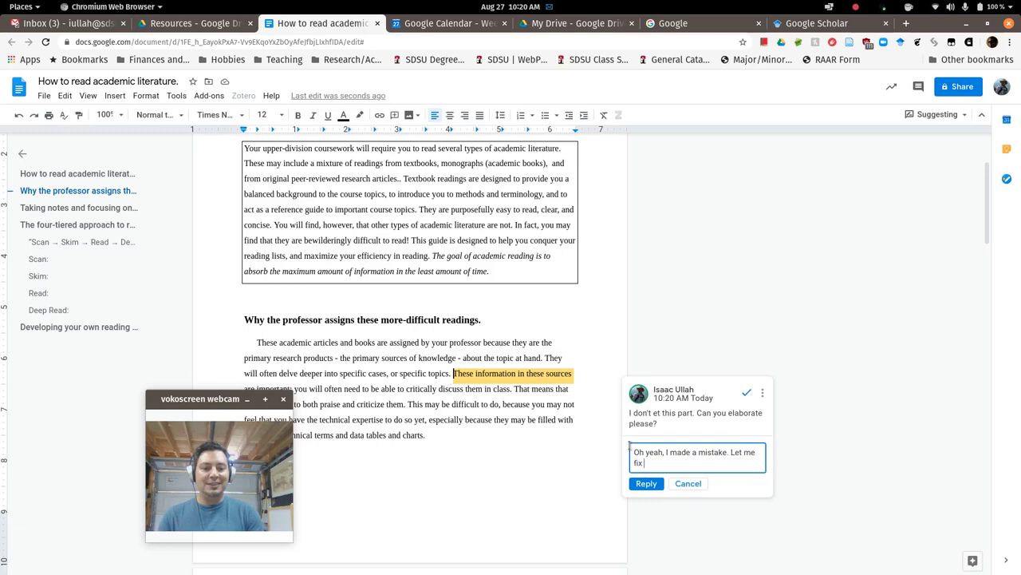
pyautogui.click(646, 482)
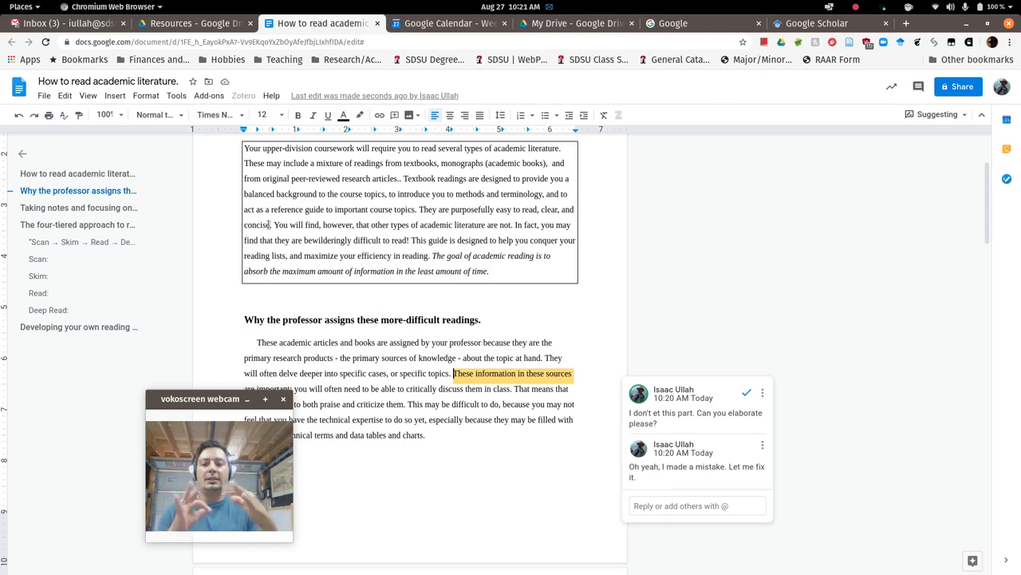
# Resolve the comment thread and return to the Drive Resources folder.
pyautogui.click(718, 324)
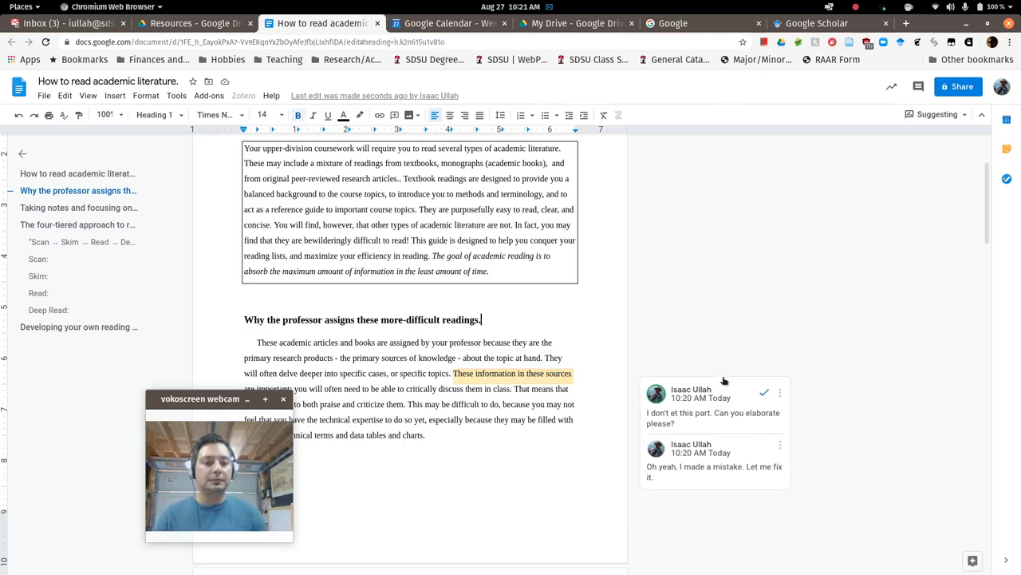
pyautogui.click(780, 393)
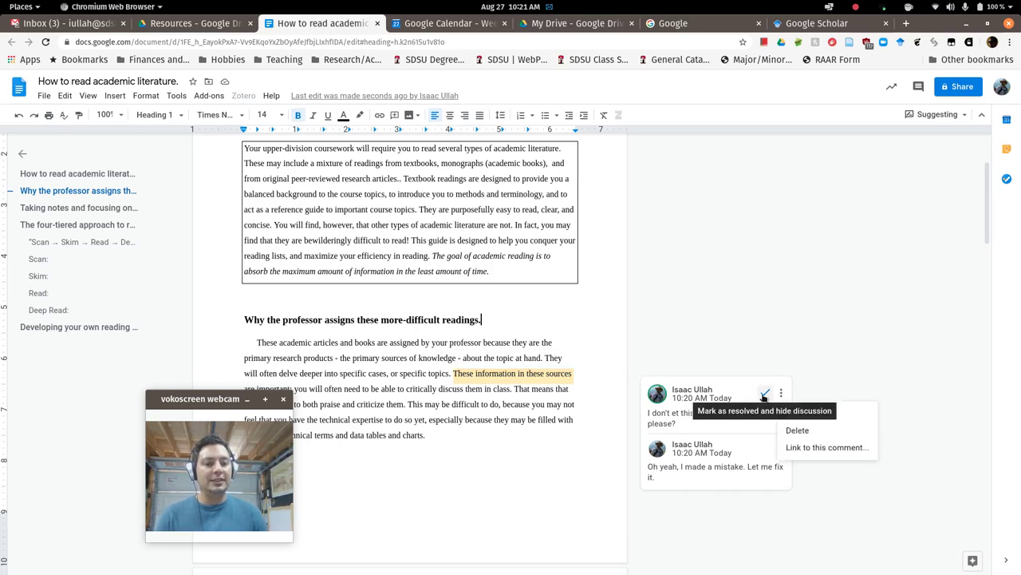
pyautogui.click(764, 394)
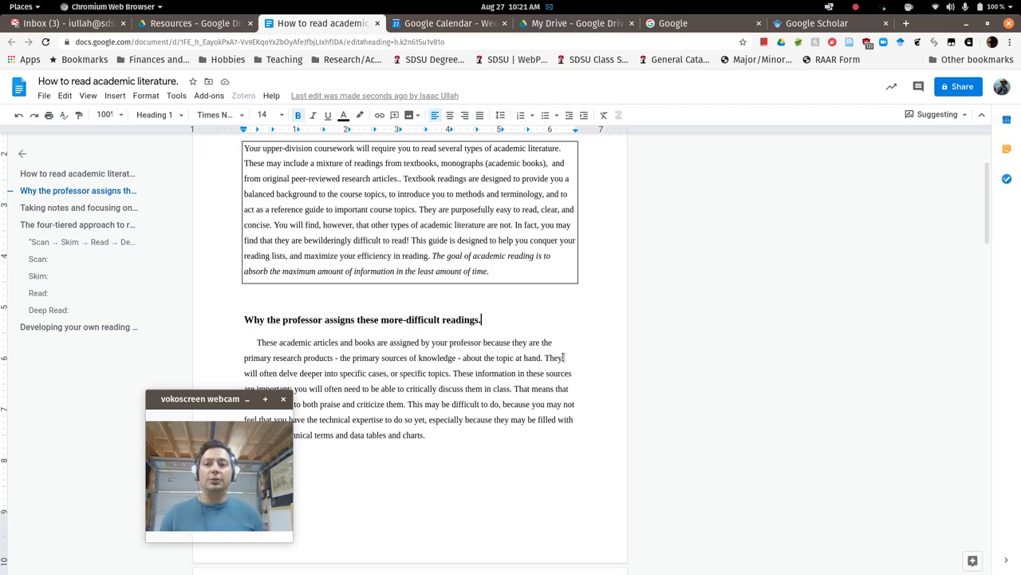
pyautogui.click(210, 24)
# Create a Google Slides blank presentation from the Resources folder's context menu.
pyautogui.press('super')
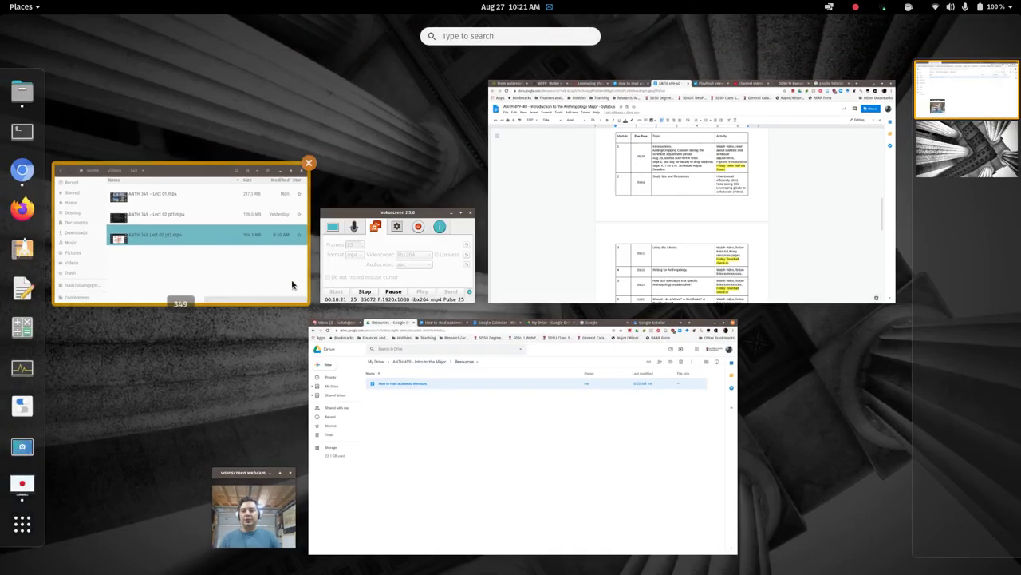
pyautogui.click(431, 431)
pyautogui.rightClick(280, 242)
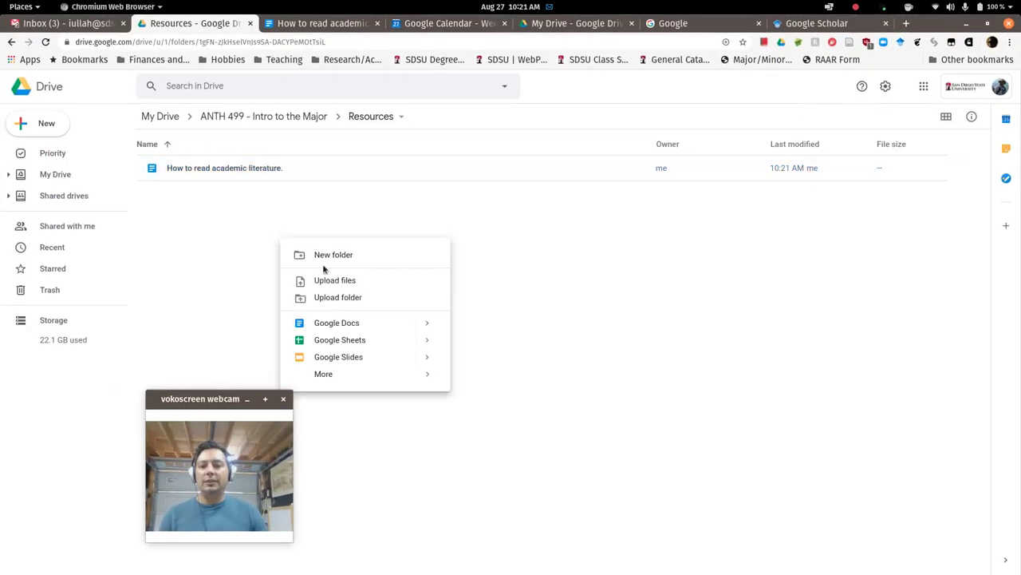
pyautogui.moveTo(432, 326)
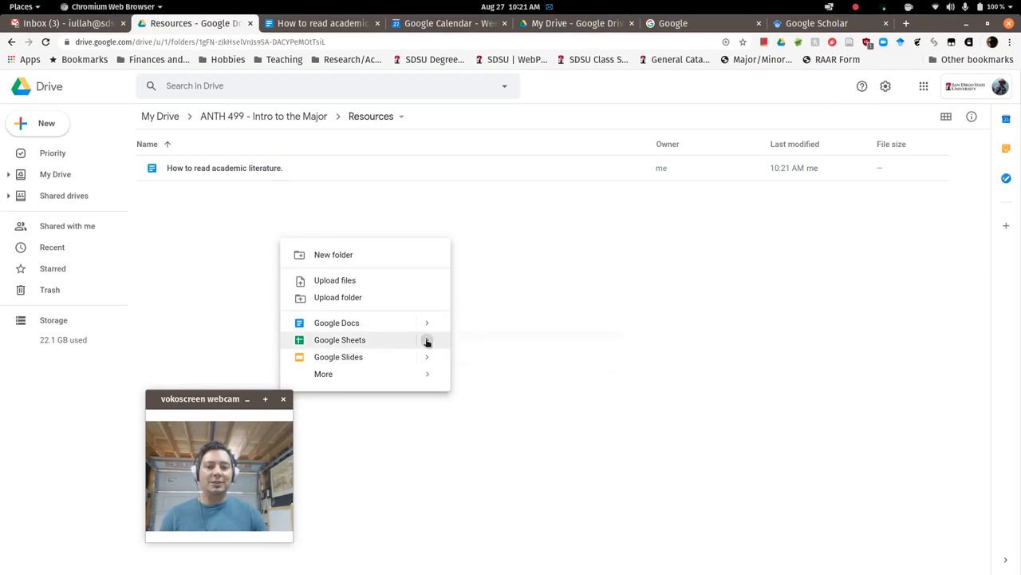
pyautogui.moveTo(426, 361)
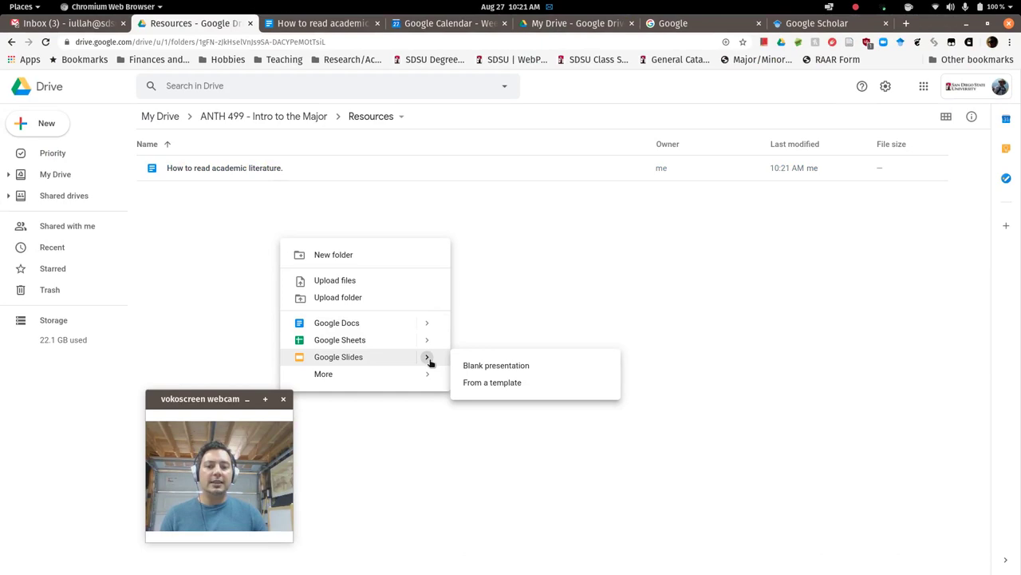
pyautogui.click(355, 359)
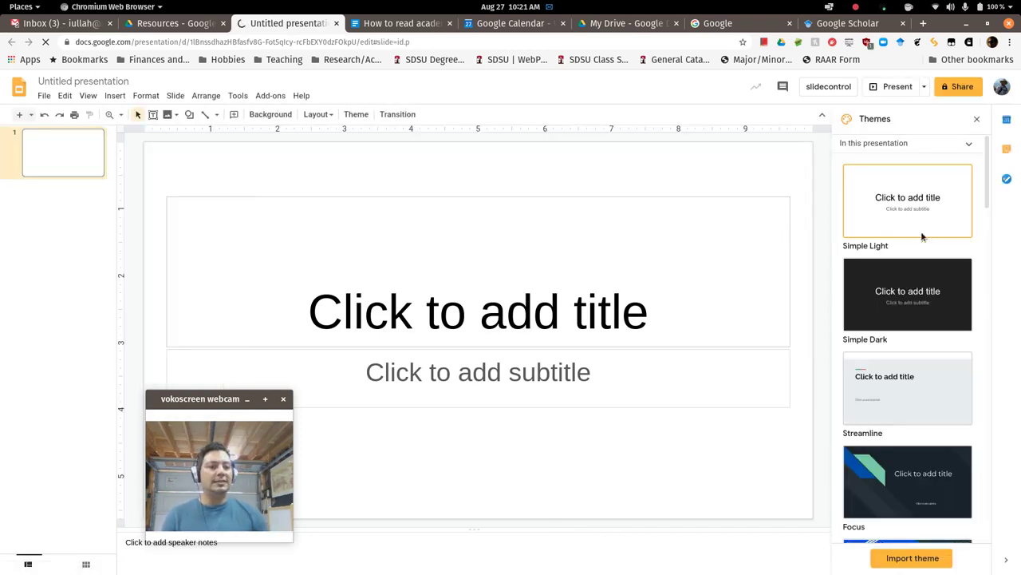
# Apply the Simple Dark theme, enter title 'serewaf' and subtitle 'ewe', and add a second slide.
pyautogui.scroll(-3, 869, 319)
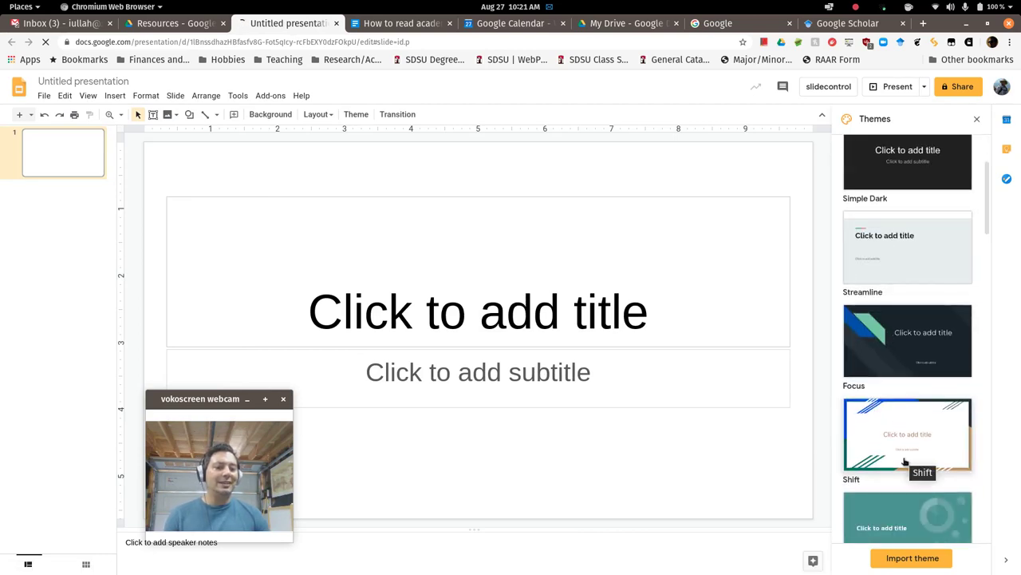
pyautogui.click(909, 292)
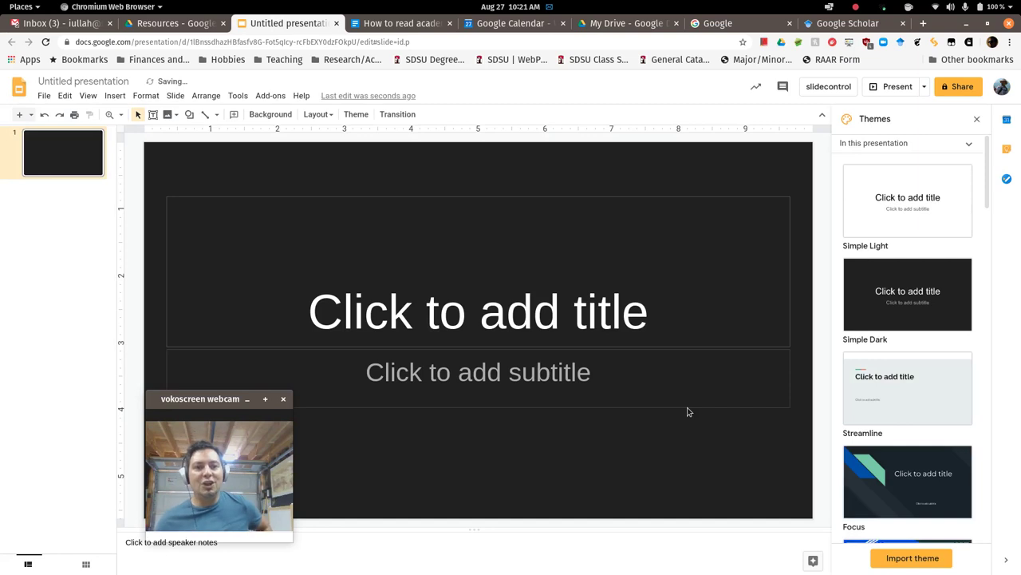
pyautogui.click(527, 315)
pyautogui.write('serewaf')
pyautogui.click(496, 364)
pyautogui.write('ewe')
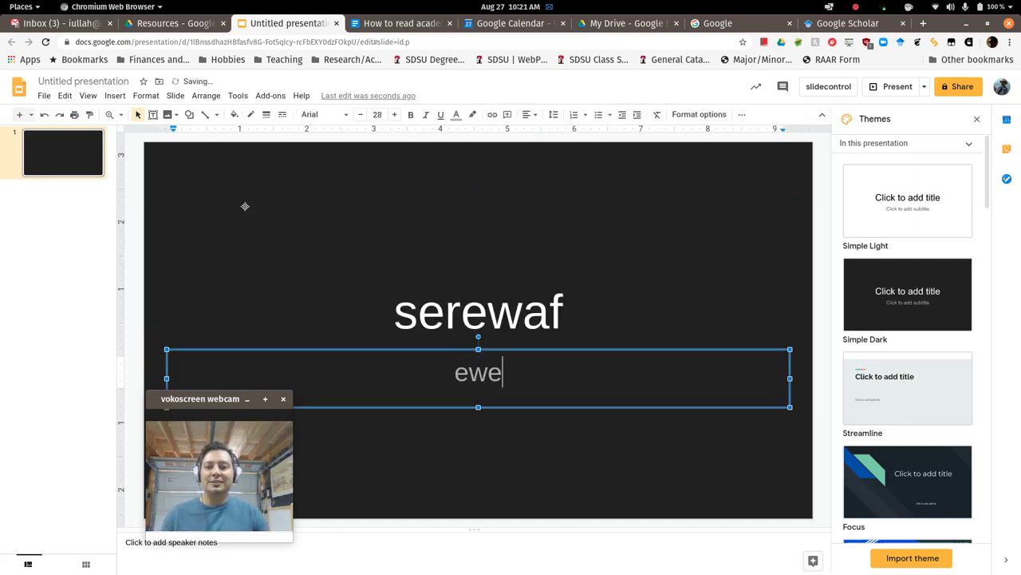
pyautogui.rightClick(66, 217)
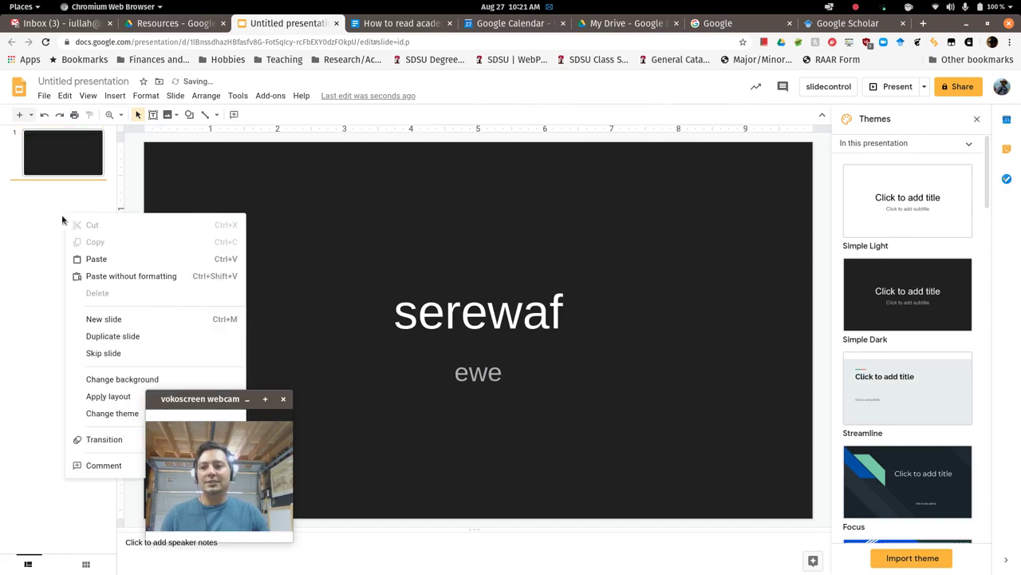
pyautogui.click(102, 319)
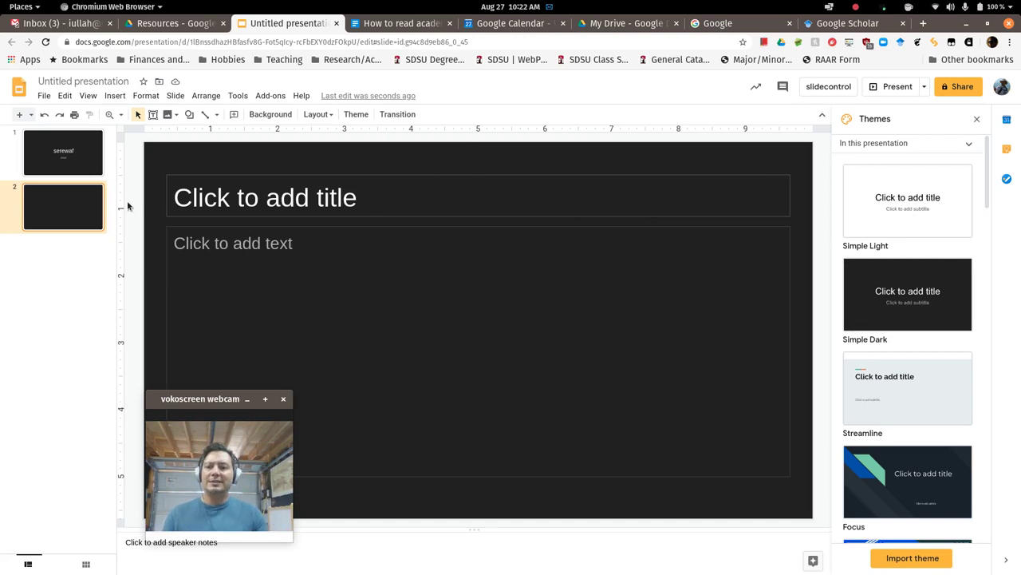
# Glance at the File menu, then return to the Drive Resources folder's new-item menu.
pyautogui.click(65, 95)
pyautogui.moveTo(44, 95)
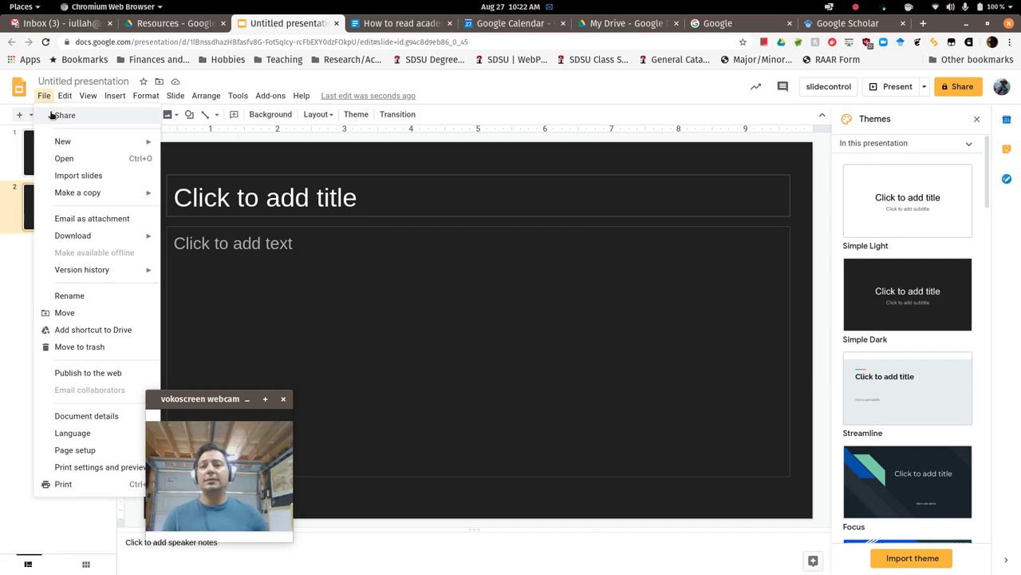
pyautogui.click(186, 23)
pyautogui.rightClick(269, 265)
pyautogui.moveTo(399, 366)
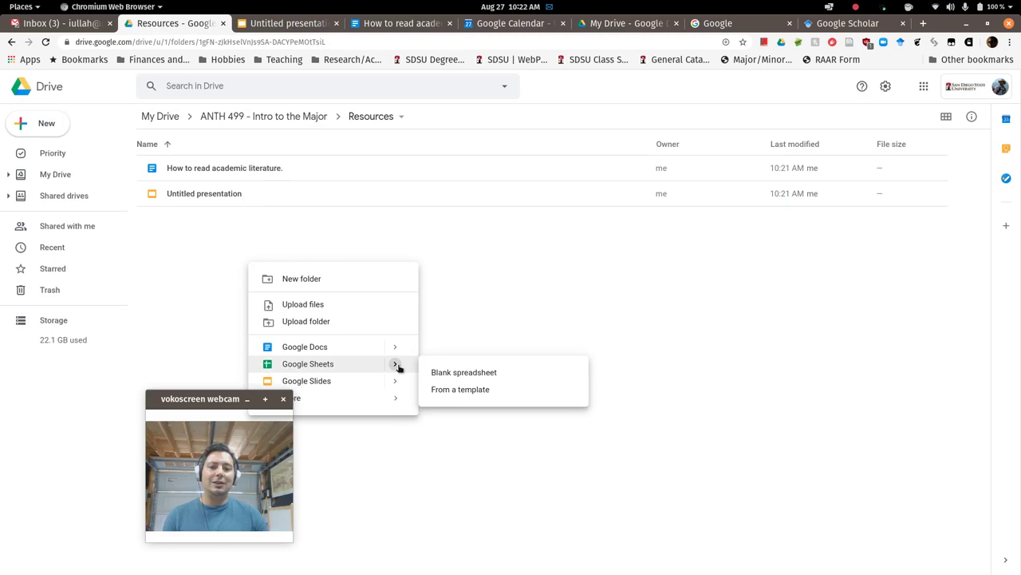
# Close Drive's new-item menu and switch to the Gmail inbox.
pyautogui.click(581, 315)
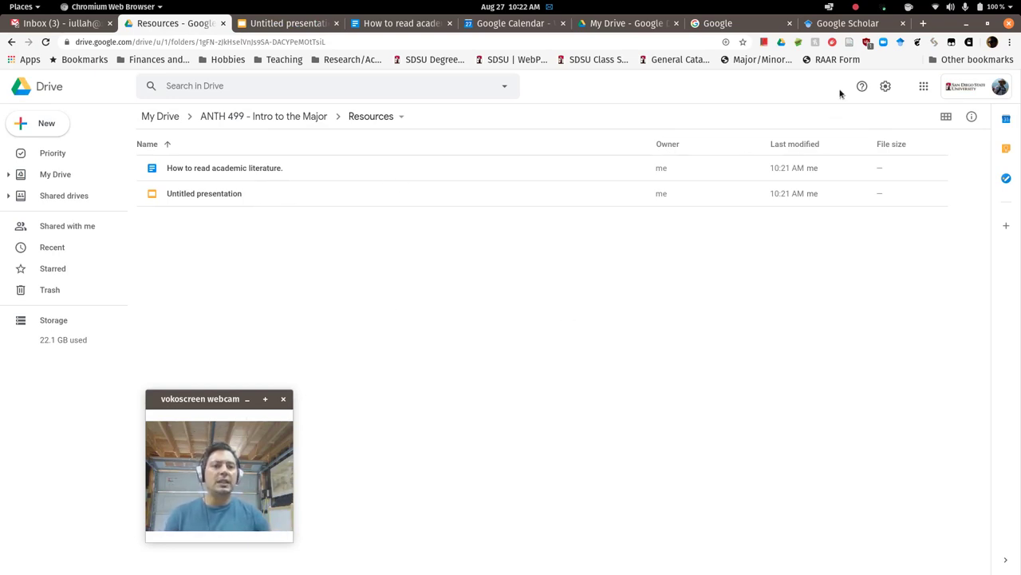
pyautogui.click(56, 23)
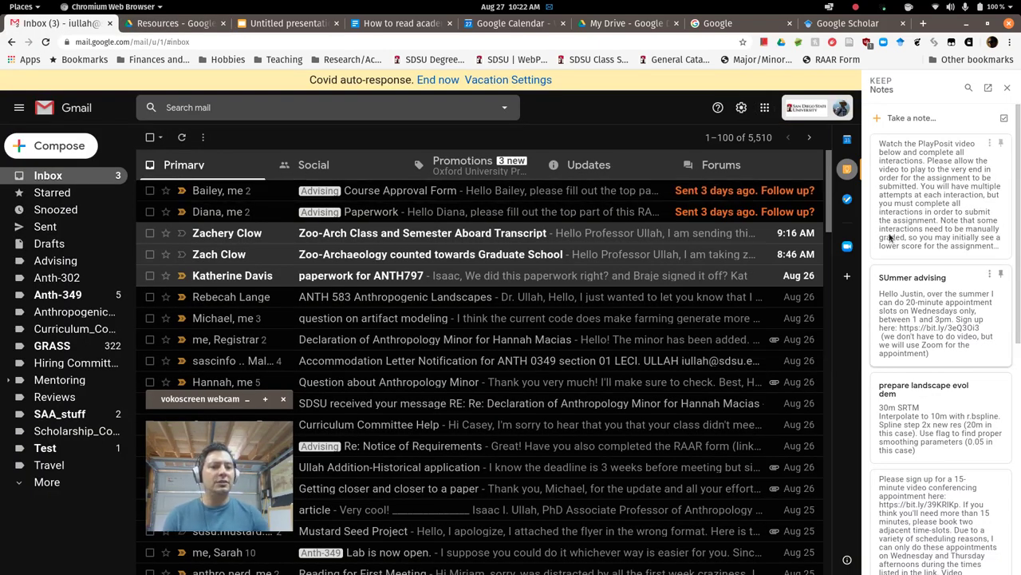
# Browse the Calendar side panel, then return to the Keep notes panel.
pyautogui.click(1007, 88)
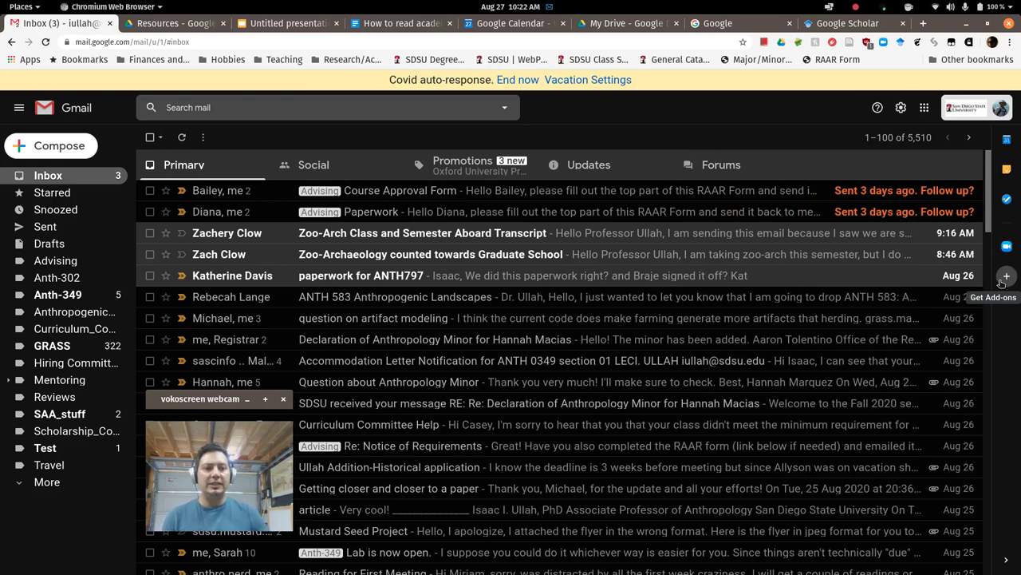
pyautogui.click(1007, 139)
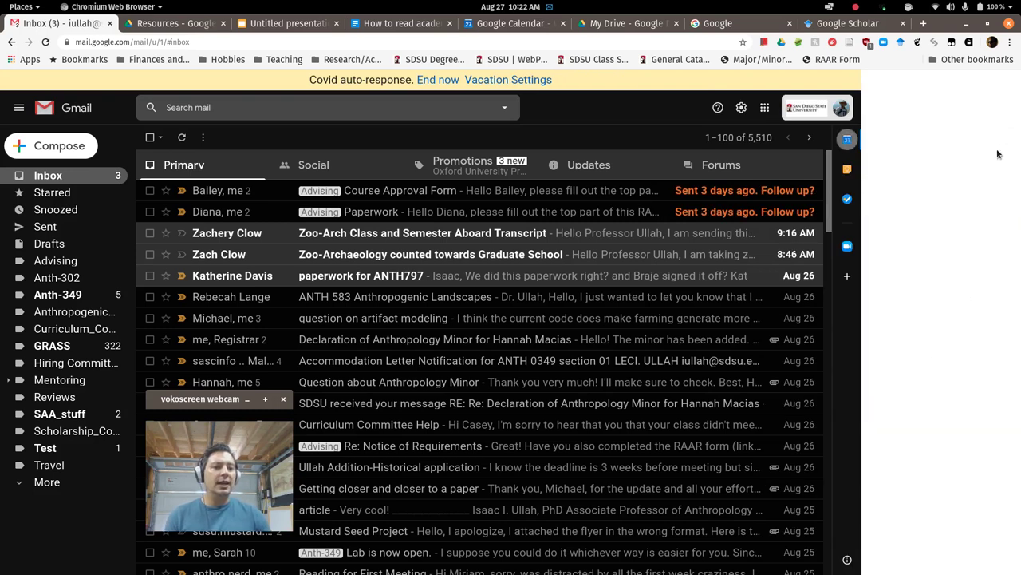
pyautogui.scroll(-3, 937, 221)
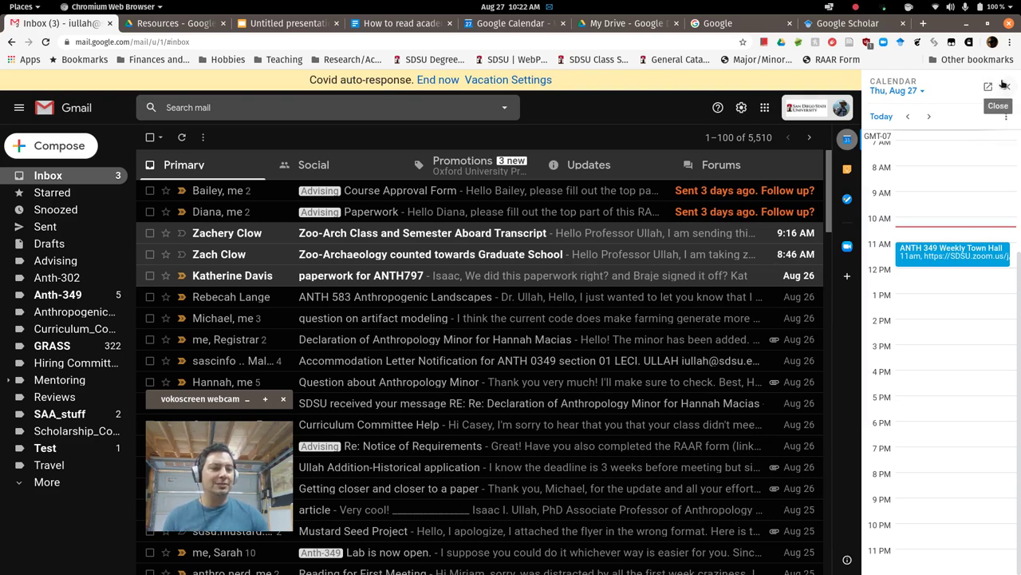
pyautogui.click(1006, 86)
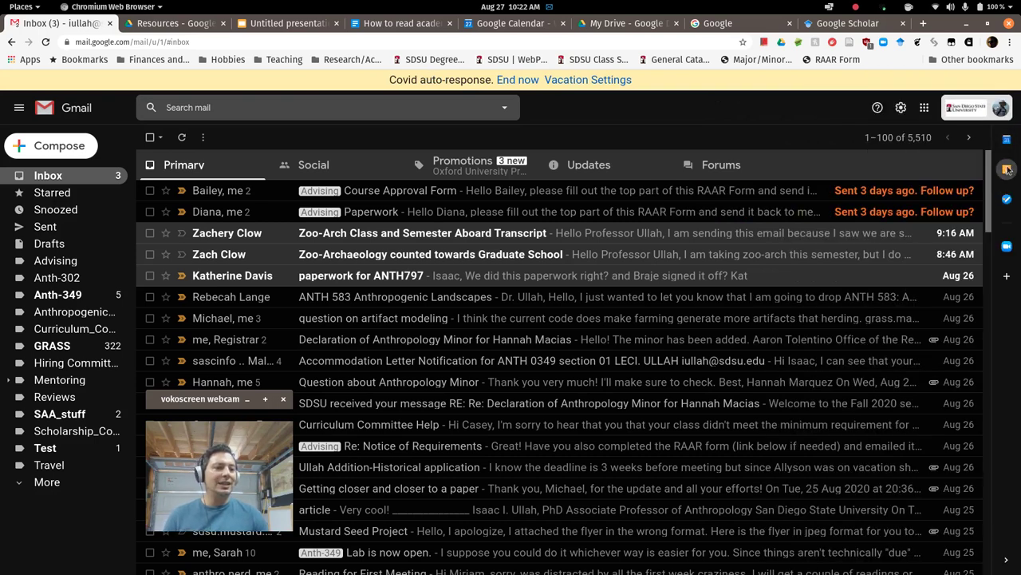
pyautogui.click(1006, 170)
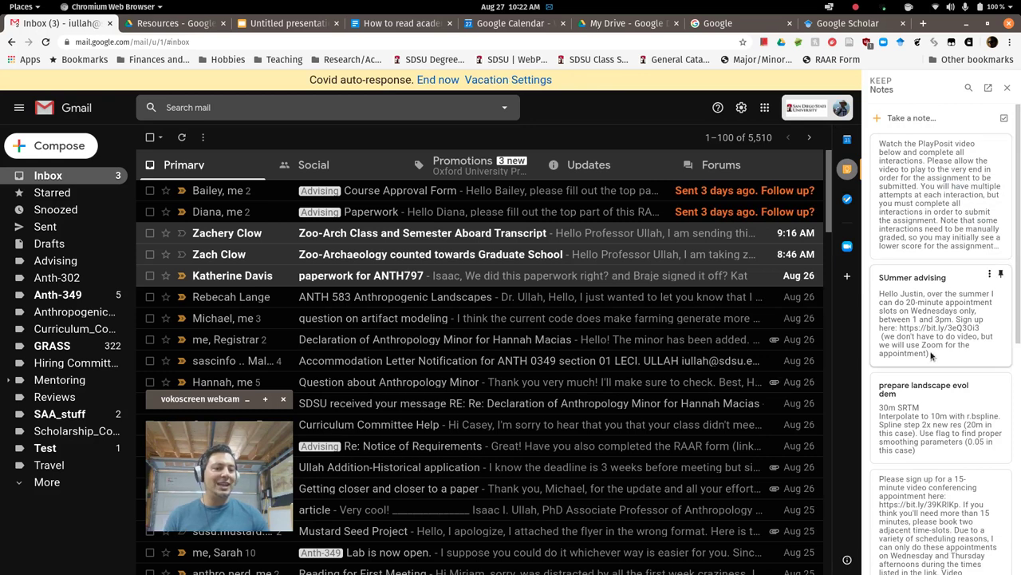
pyautogui.scroll(-5, 942, 335)
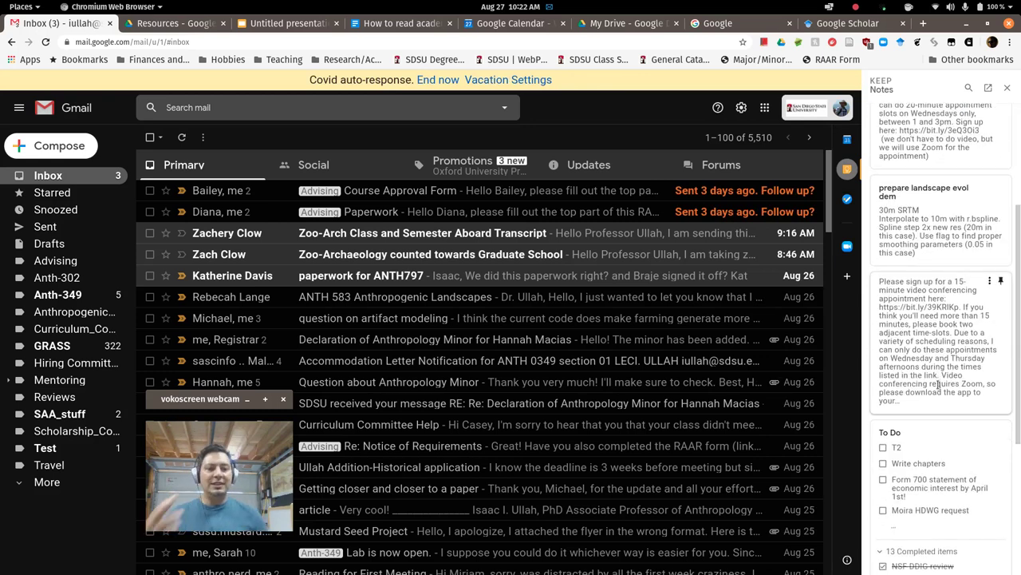
pyautogui.scroll(2, 941, 233)
pyautogui.scroll(2, 942, 233)
# Save a new Keep note titled 'ERQWEFDREW' with the text 'kjher;eh'.
pyautogui.click(910, 118)
pyautogui.write('kjher;eh')
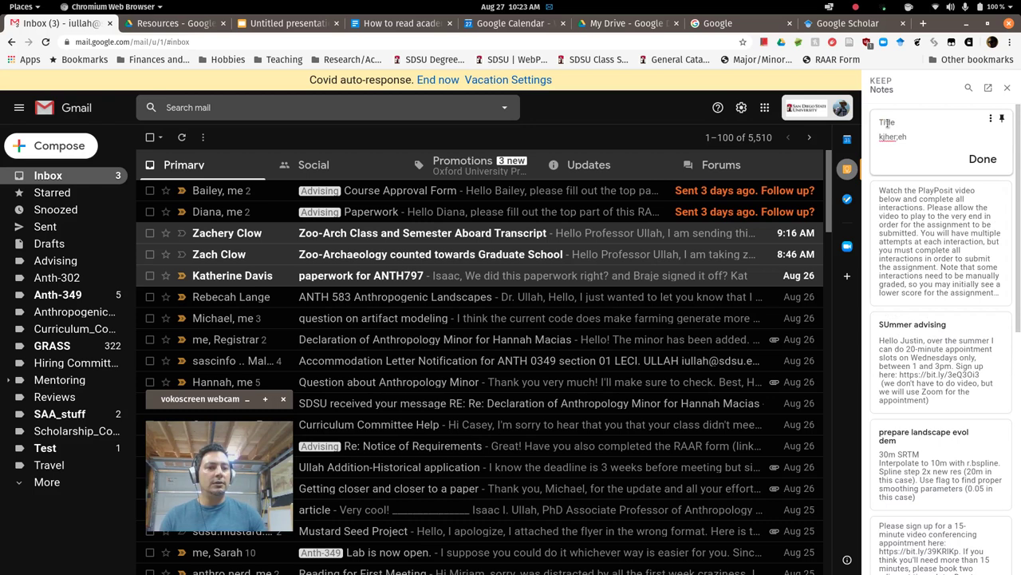
pyautogui.click(886, 124)
pyautogui.write('ERQWEFDREW')
pyautogui.click(983, 158)
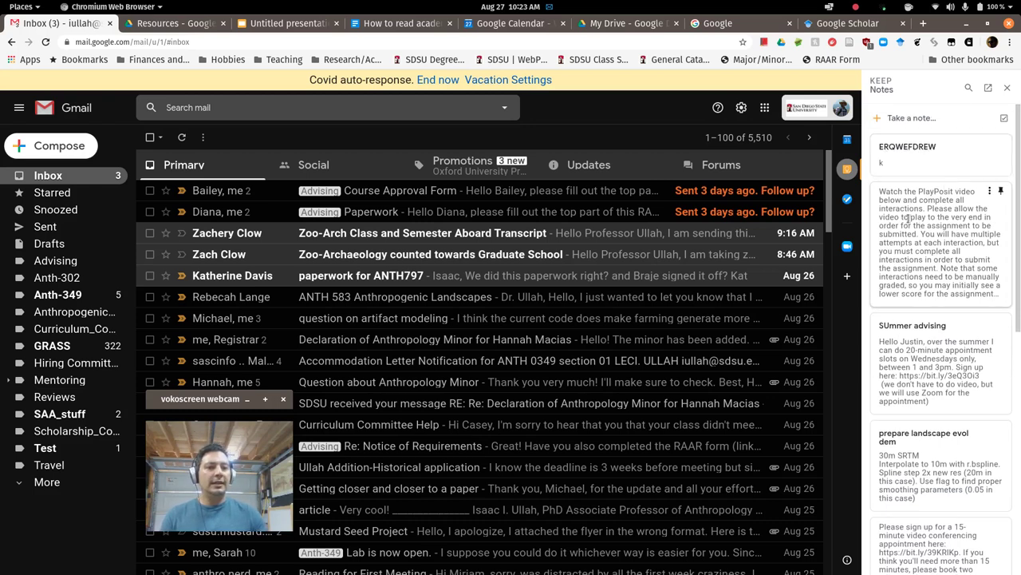
pyautogui.click(765, 107)
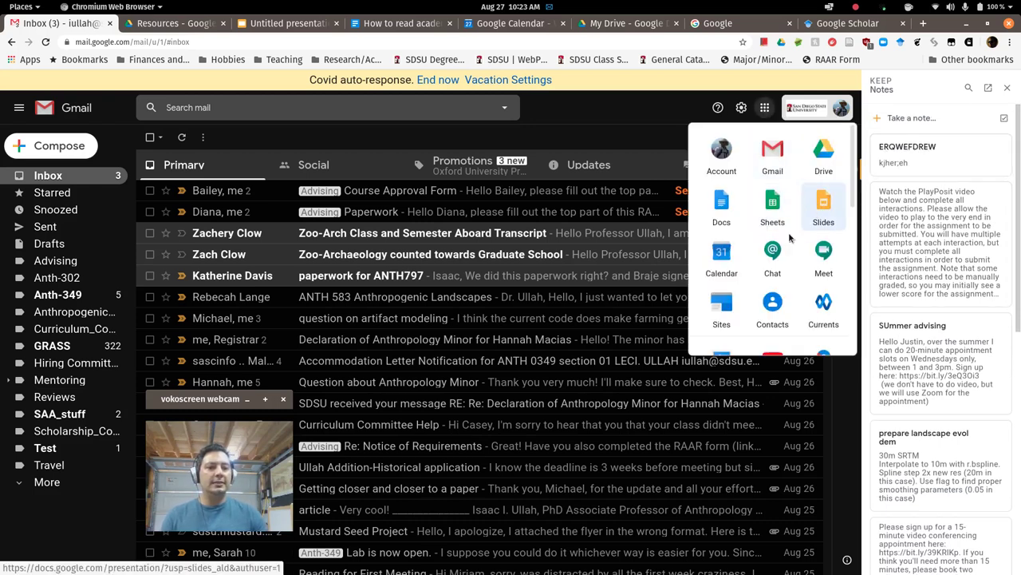
pyautogui.scroll(-2, 774, 240)
pyautogui.click(774, 297)
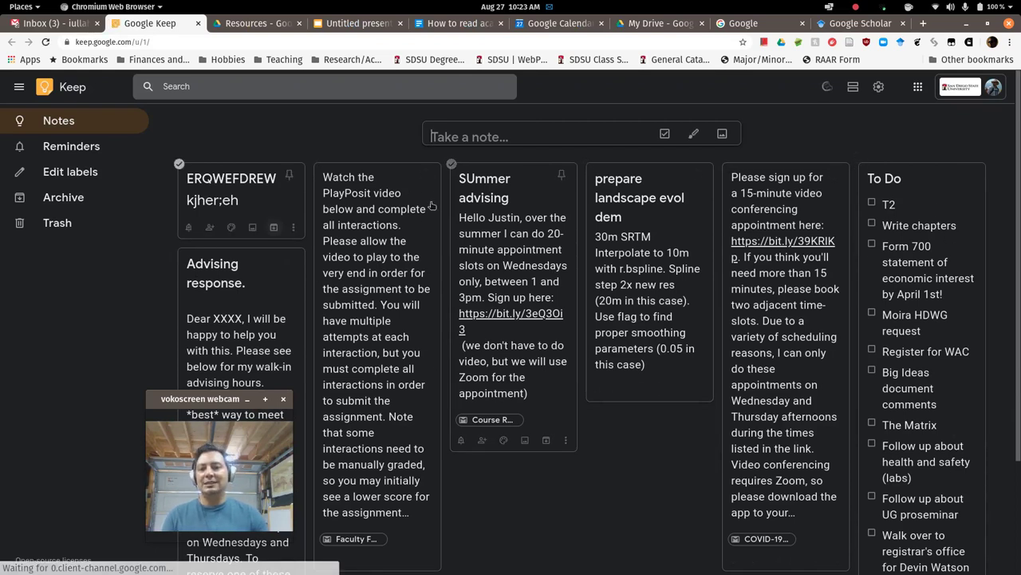
pyautogui.scroll(-3, 360, 319)
pyautogui.scroll(3, 415, 288)
pyautogui.click(71, 146)
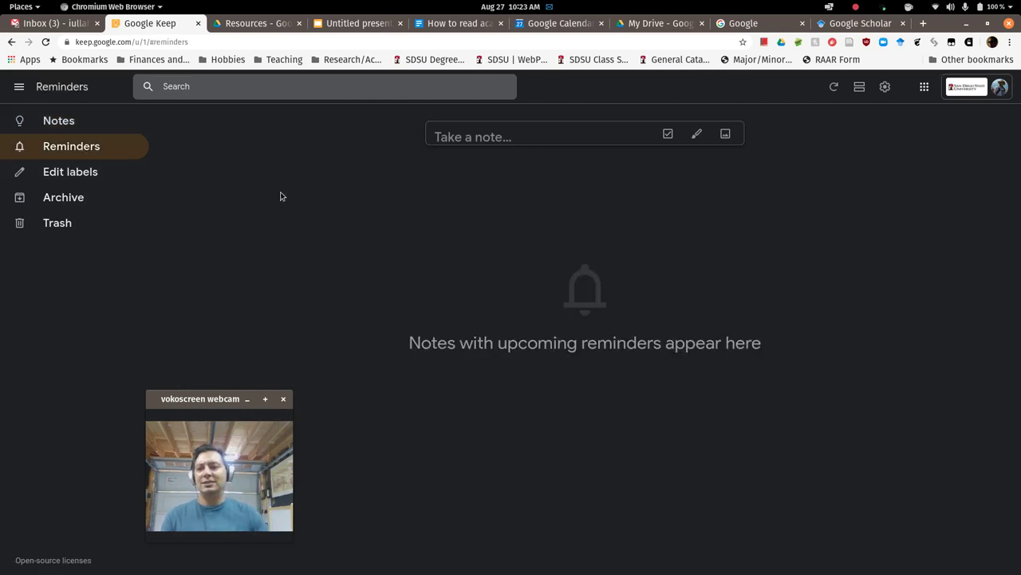
pyautogui.click(59, 120)
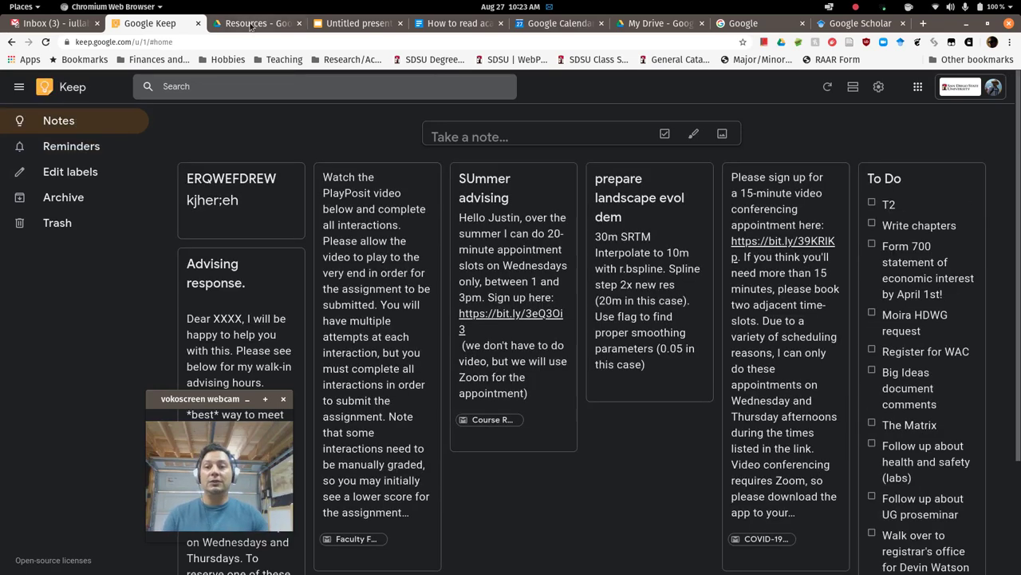
pyautogui.click(197, 23)
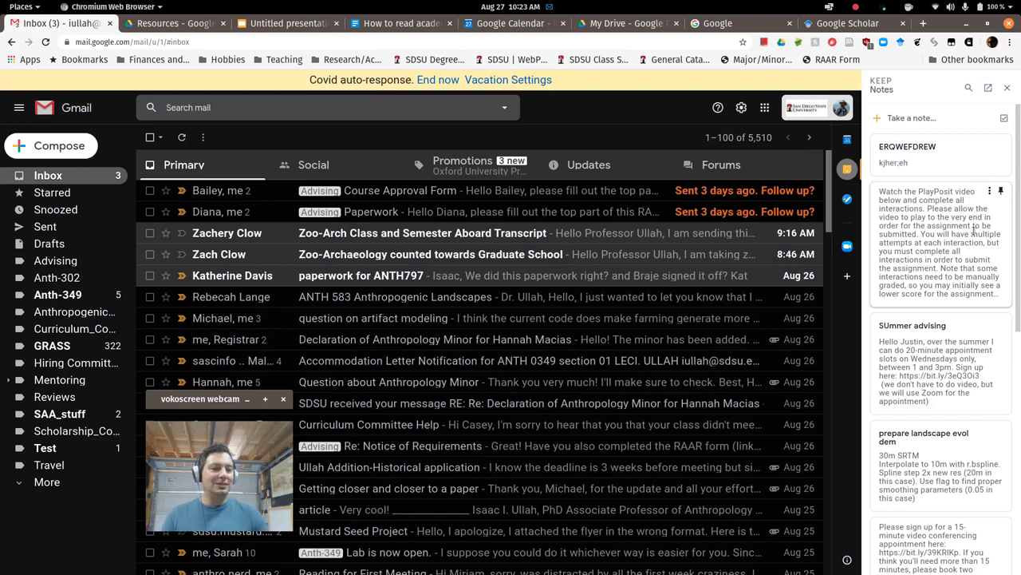
# Select the PlayPosit note's first paragraph, then move to the Google Calendar tab.
pyautogui.click(940, 254)
pyautogui.doubleClick(949, 243)
pyautogui.tripleClick(954, 237)
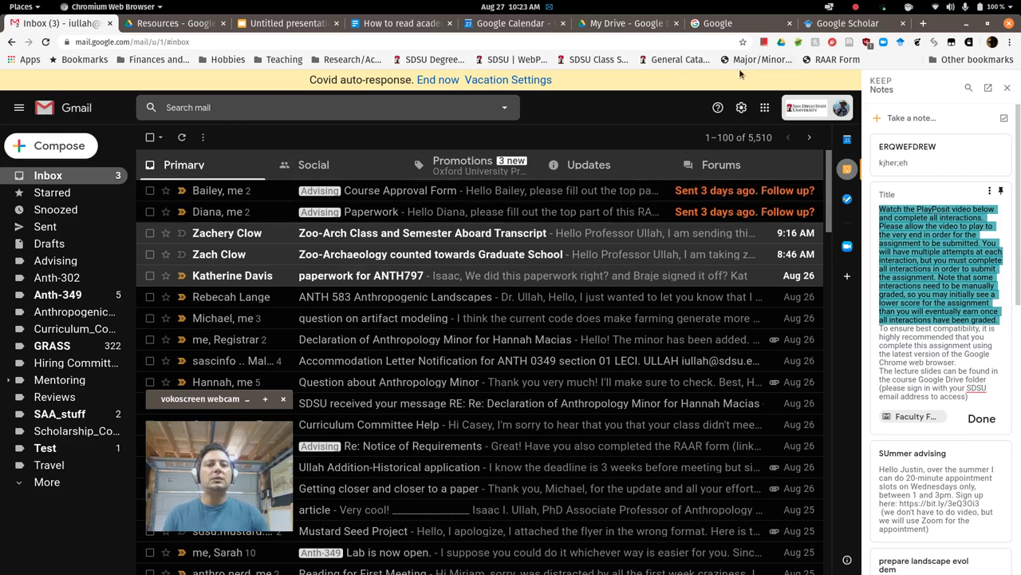
pyautogui.click(488, 24)
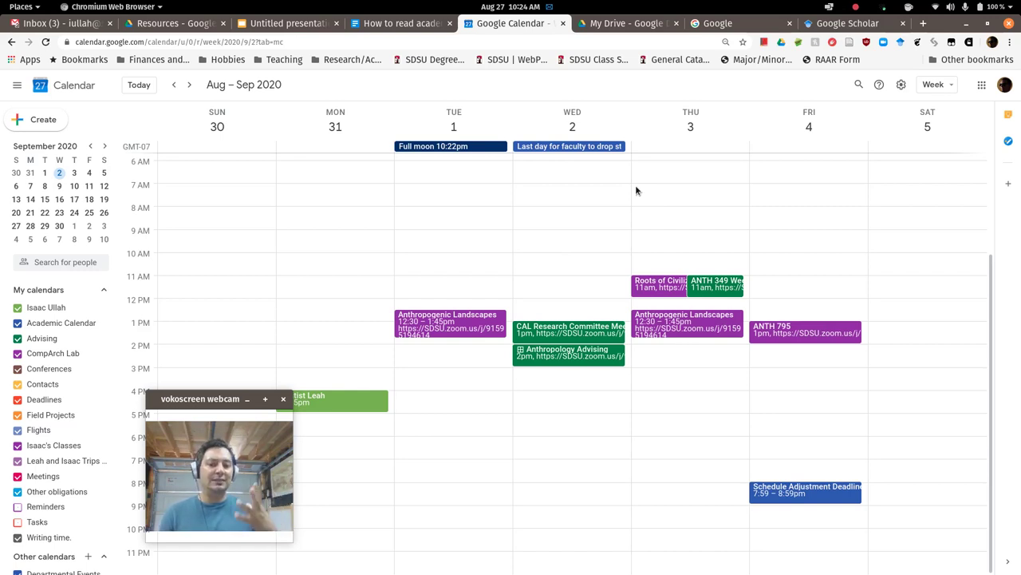
# Create a Wednesday Sep 2, 8am event titled 'mMeeting for class'.
pyautogui.click(569, 218)
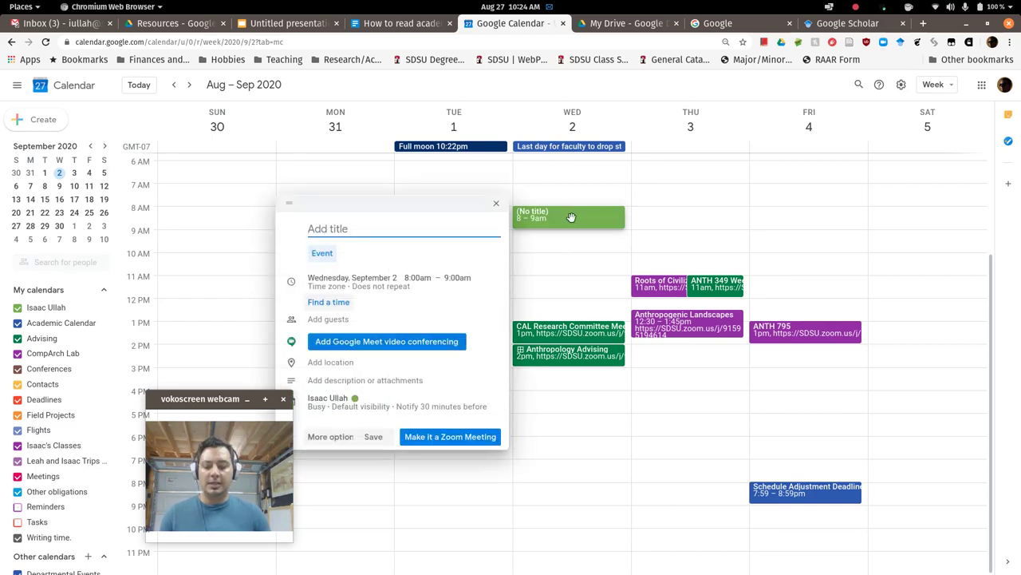
pyautogui.write('mMeeting for class')
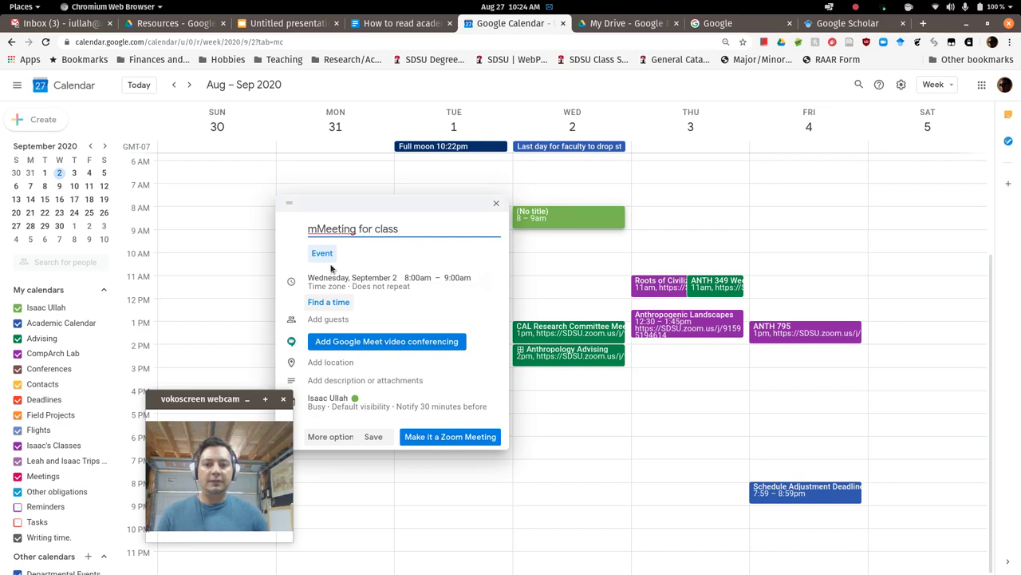
# In the full editor, review calendar and colour options, invite a suggested guest, then close it.
pyautogui.click(345, 439)
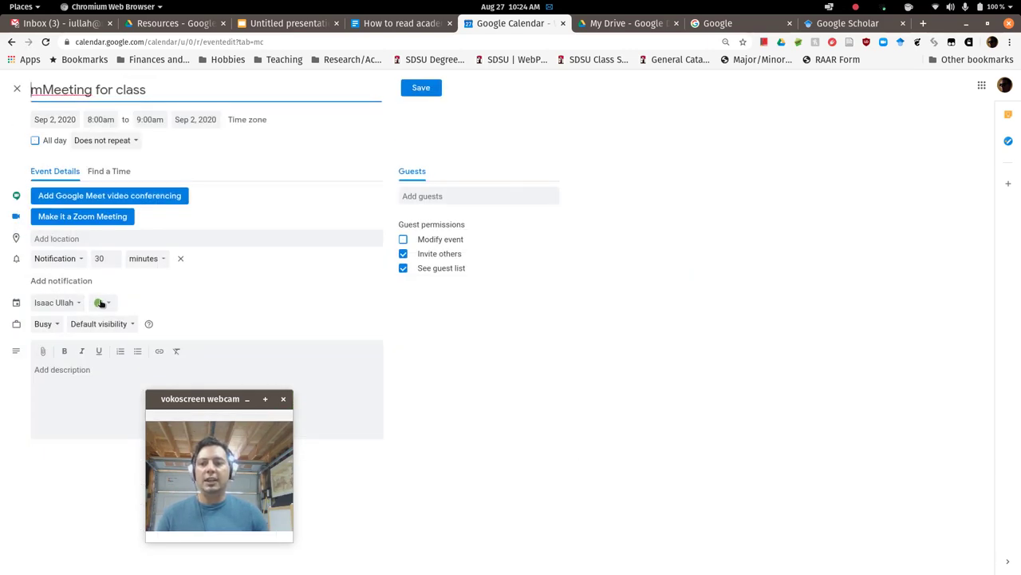
pyautogui.click(101, 302)
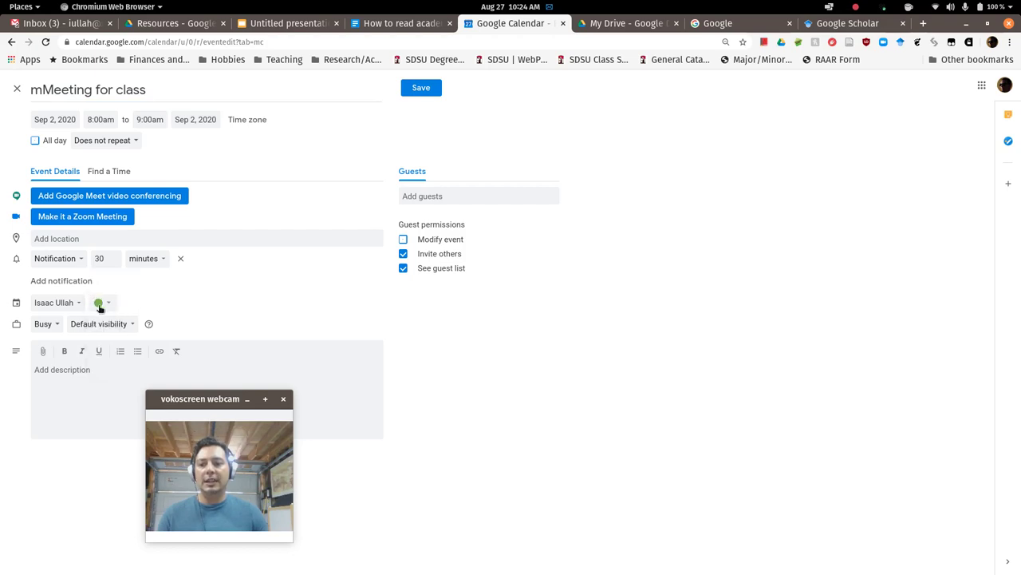
pyautogui.click(80, 303)
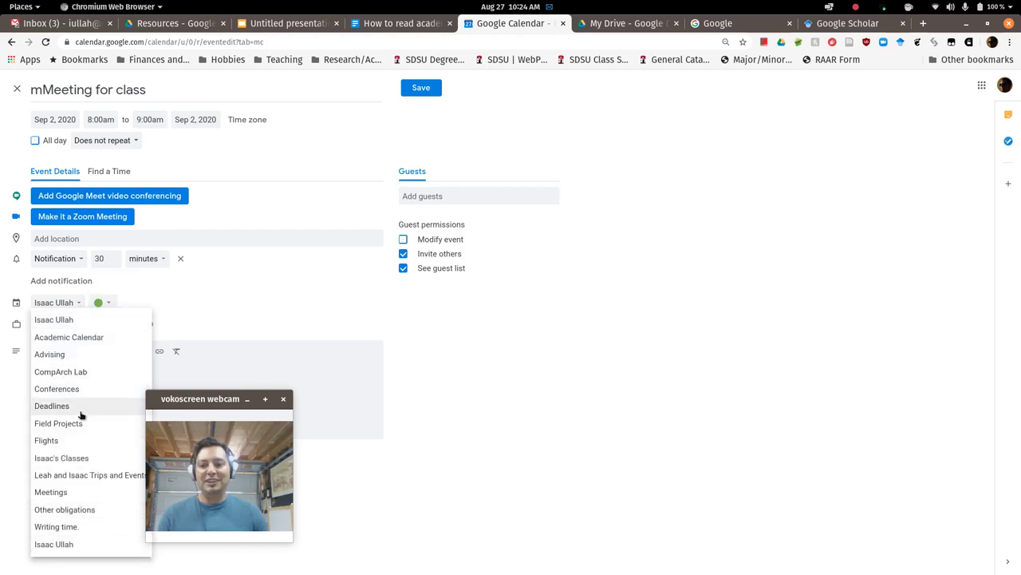
pyautogui.click(227, 313)
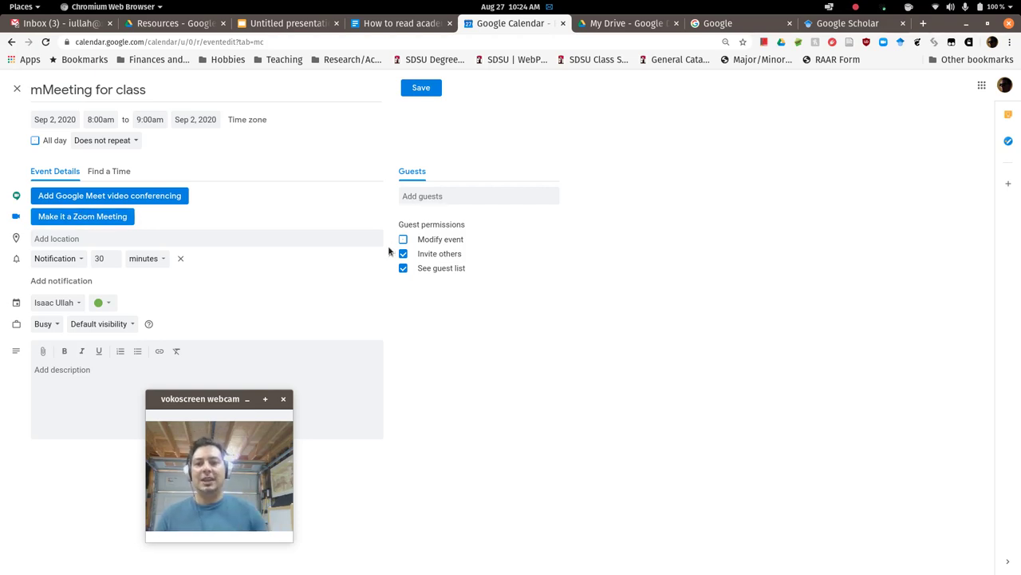
pyautogui.click(471, 196)
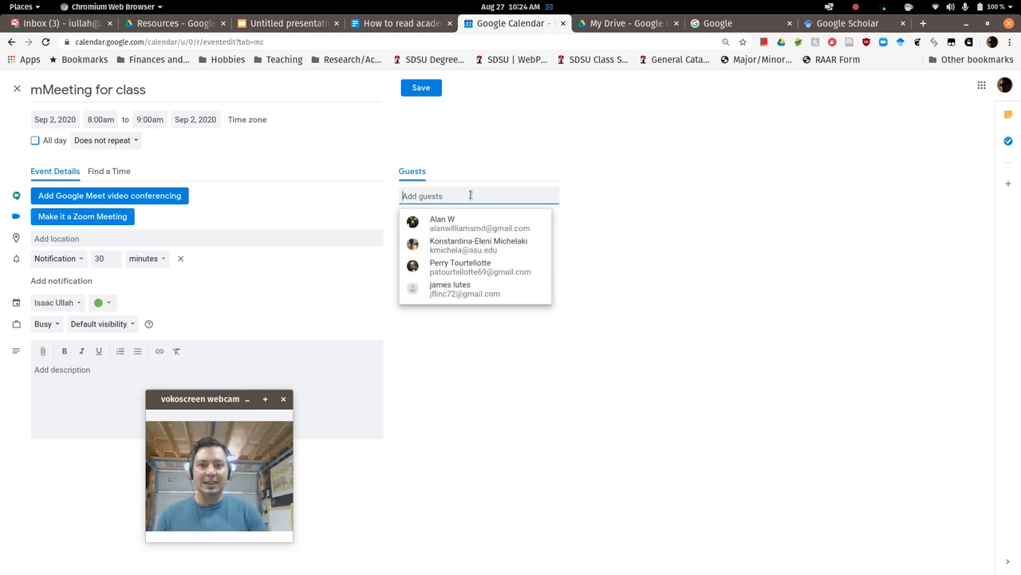
pyautogui.click(484, 246)
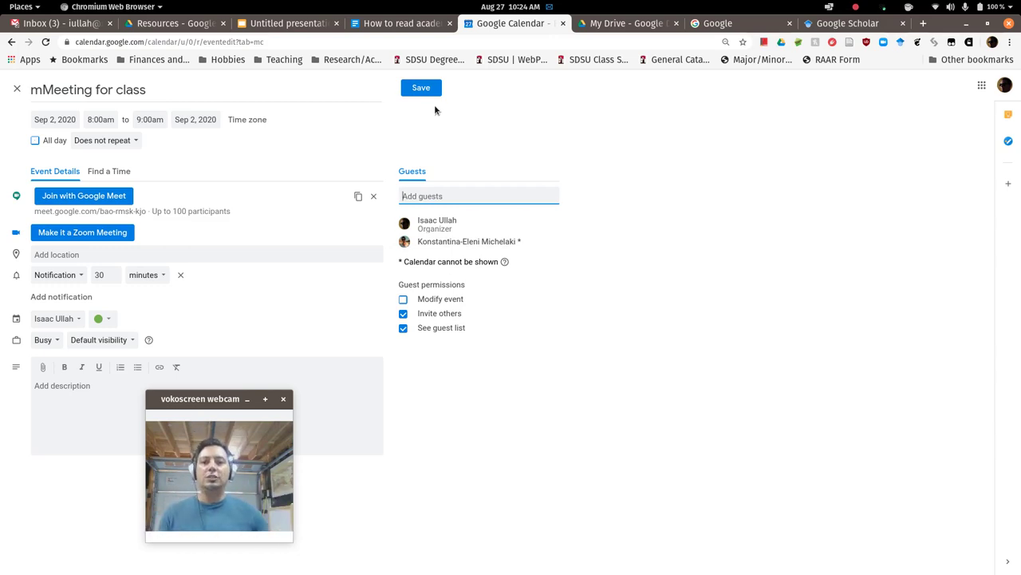
pyautogui.click(17, 88)
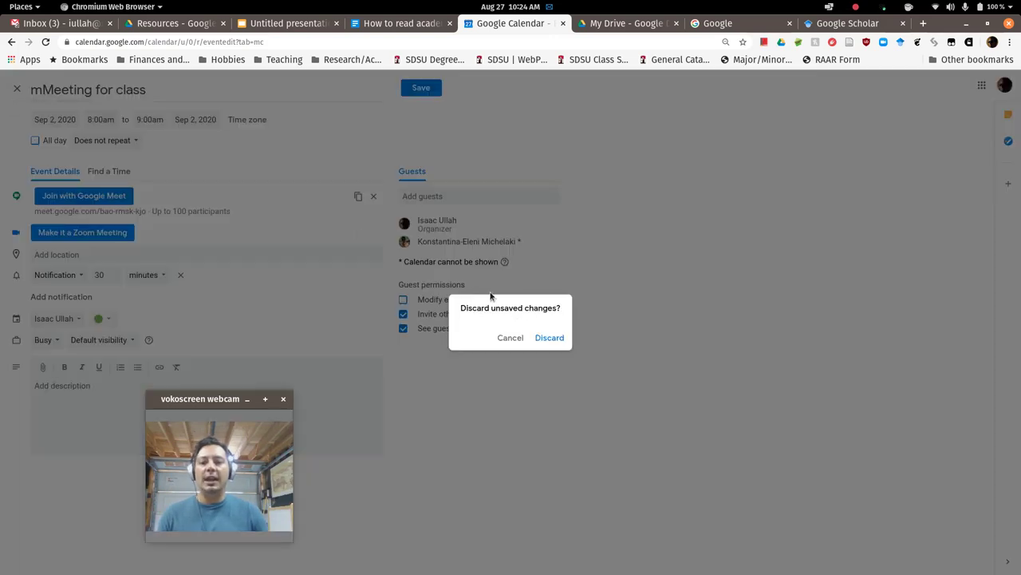
# Discard the class meeting draft and try the Day, Month and Year calendar views.
pyautogui.click(549, 338)
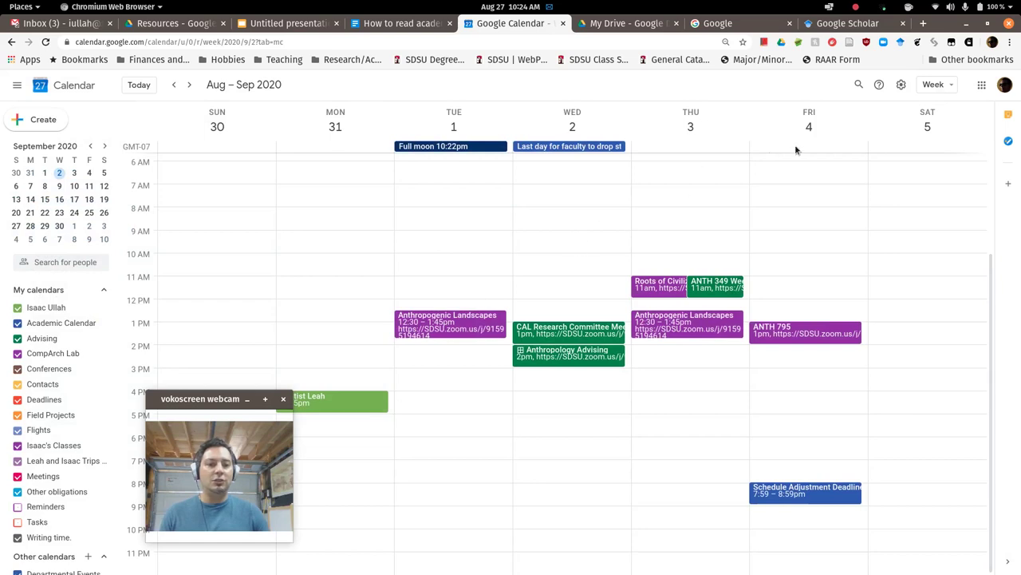
pyautogui.click(930, 84)
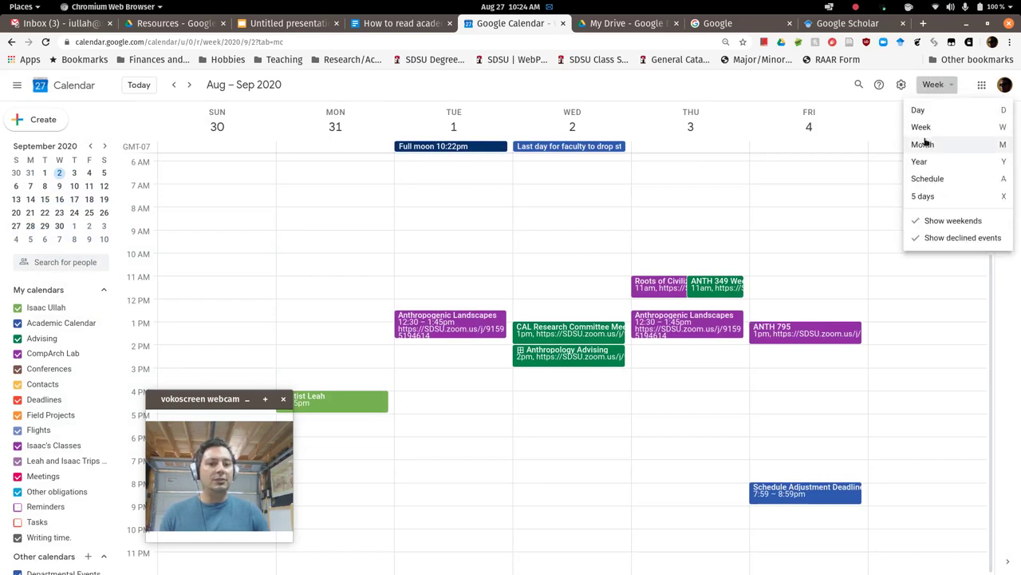
pyautogui.click(921, 110)
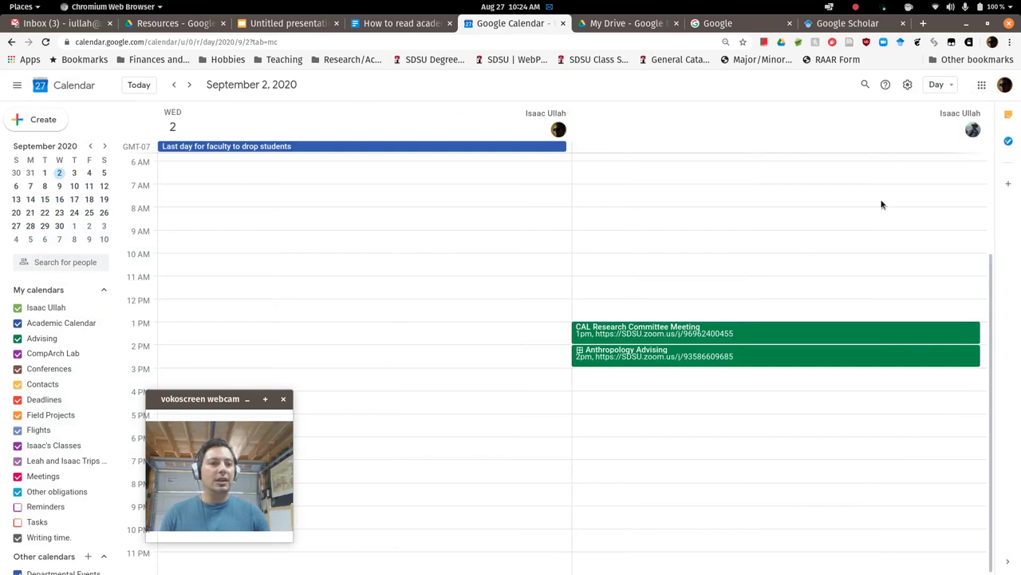
pyautogui.click(938, 85)
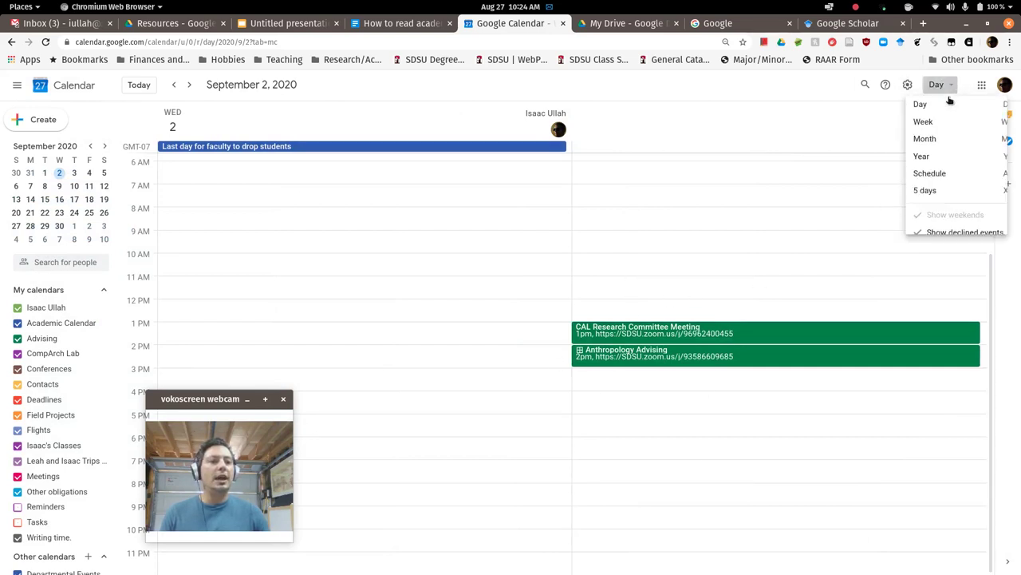
pyautogui.click(924, 147)
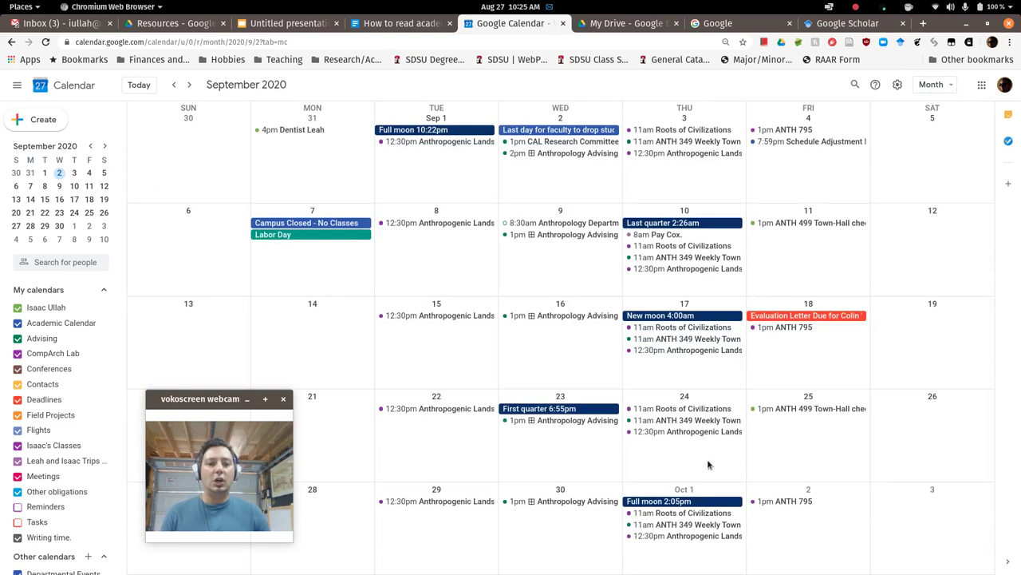
pyautogui.click(946, 88)
pyautogui.click(920, 161)
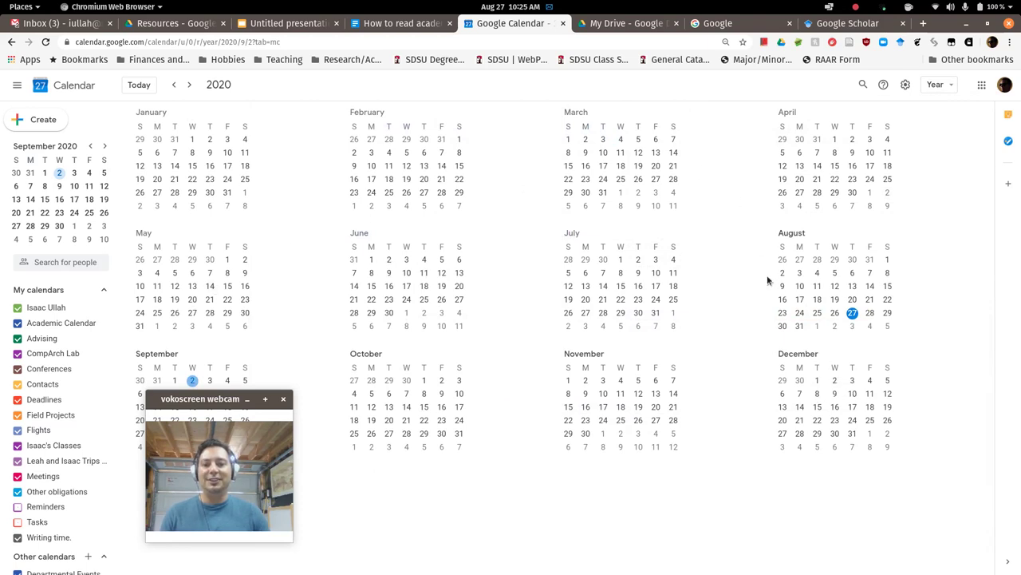
# Go back to the Day and Week views and start a new Sep 2 10:30–11:30am event.
pyautogui.click(938, 85)
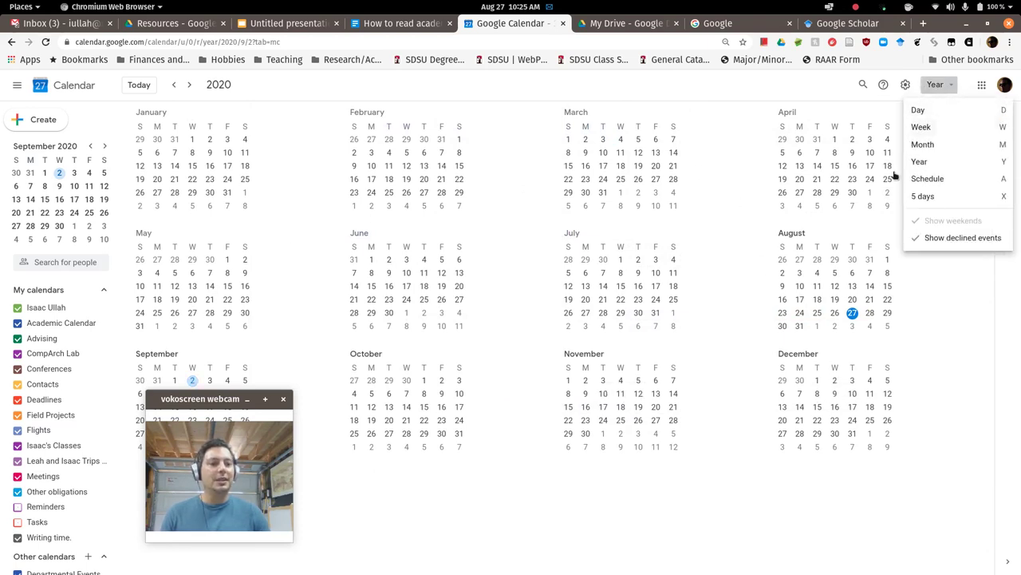
pyautogui.click(936, 112)
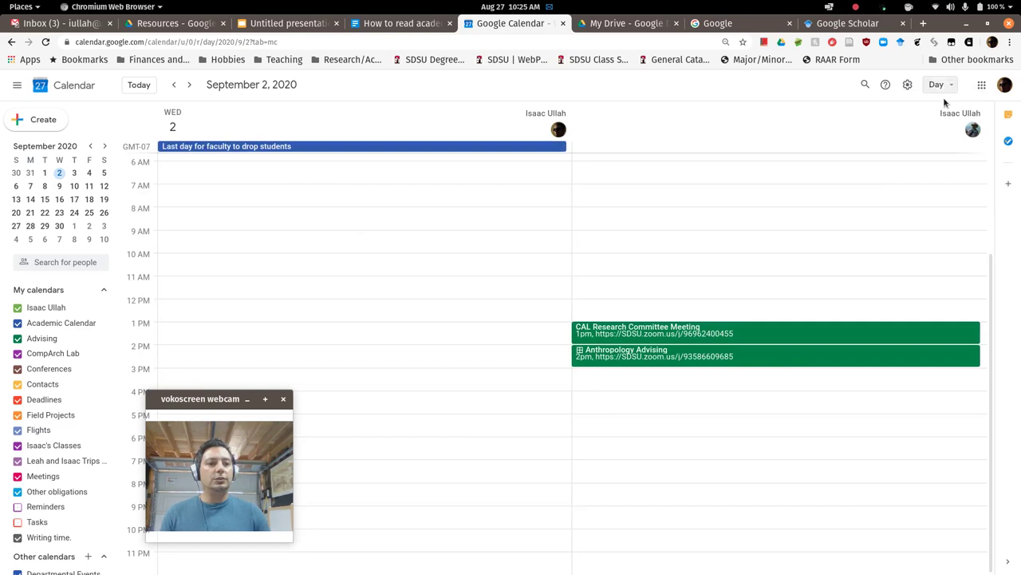
pyautogui.click(940, 85)
pyautogui.click(935, 126)
pyautogui.click(48, 119)
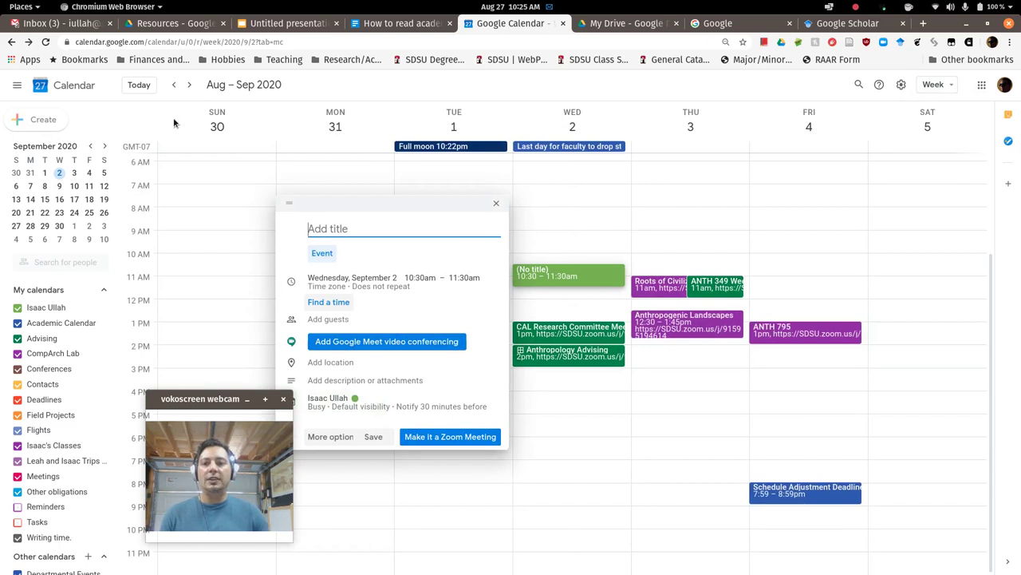
# Cancel the untitled draft, return to the current week, and edit Roots of Civilizations.
pyautogui.press('Escape')
pyautogui.click(139, 85)
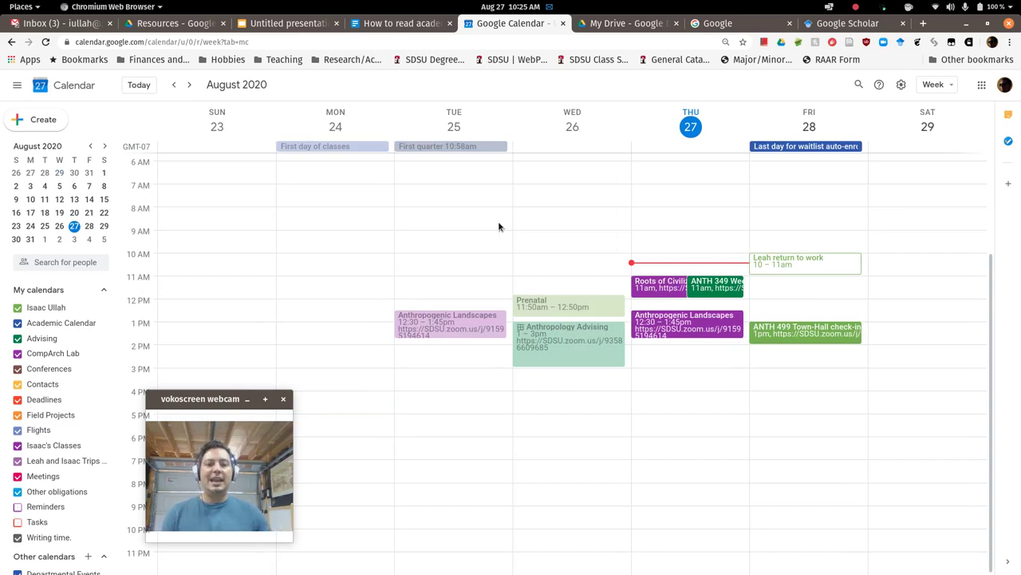
pyautogui.click(665, 292)
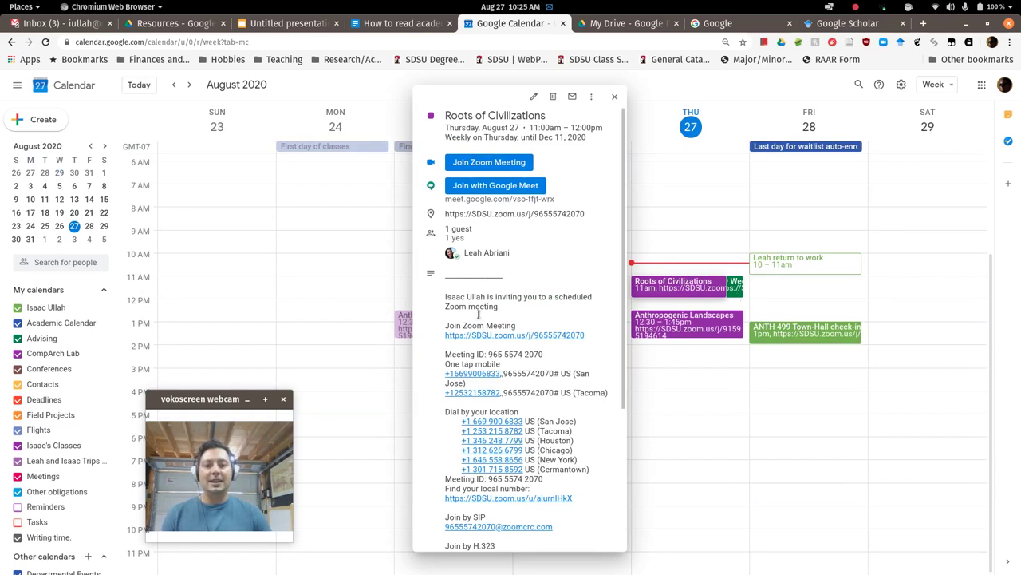
pyautogui.click(534, 96)
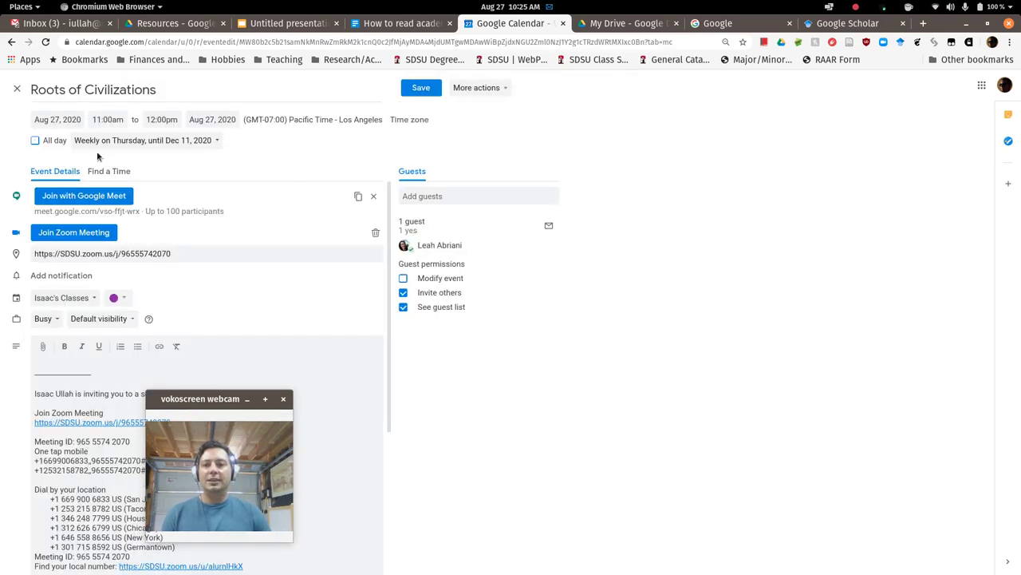
# Make Roots of Civilizations repeat weekly on Thursday until Dec 11, 2020, and save it.
pyautogui.click(198, 144)
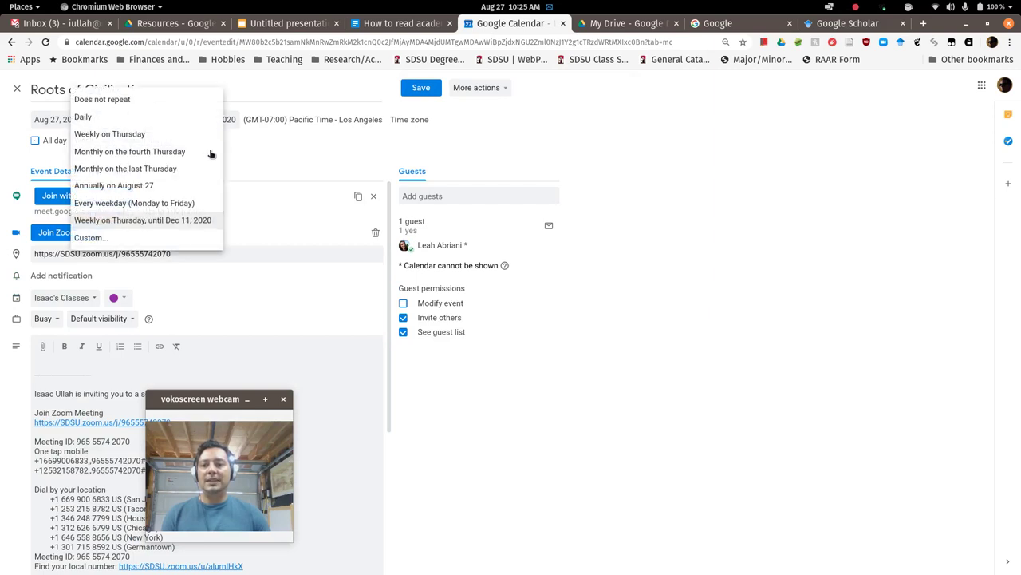
pyautogui.click(90, 237)
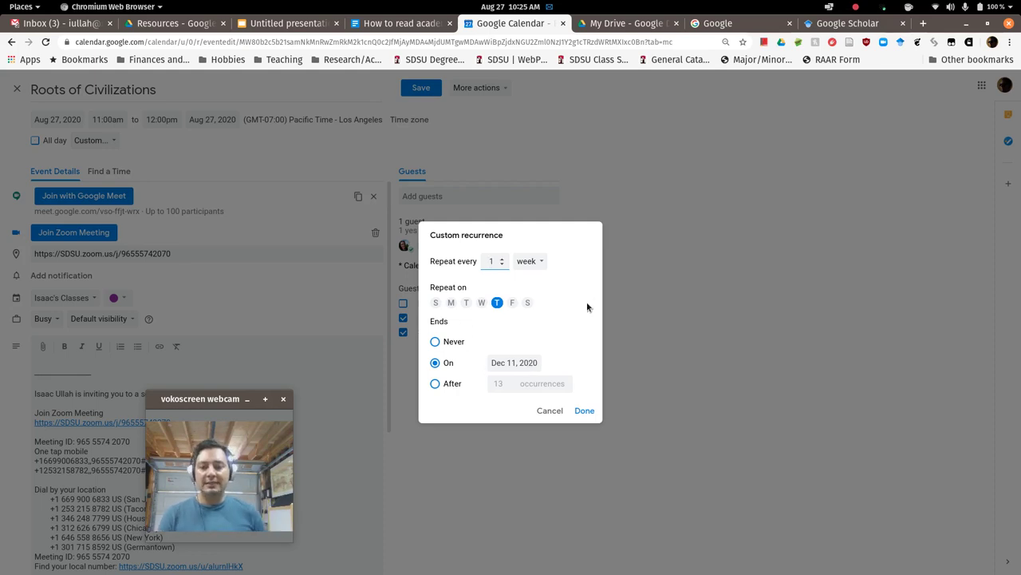
pyautogui.click(584, 410)
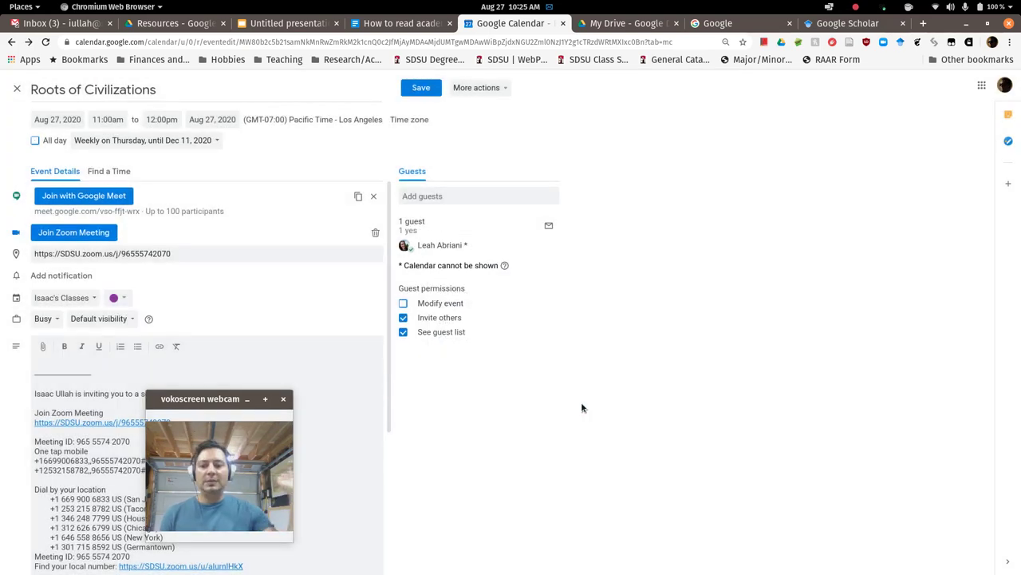
pyautogui.click(423, 89)
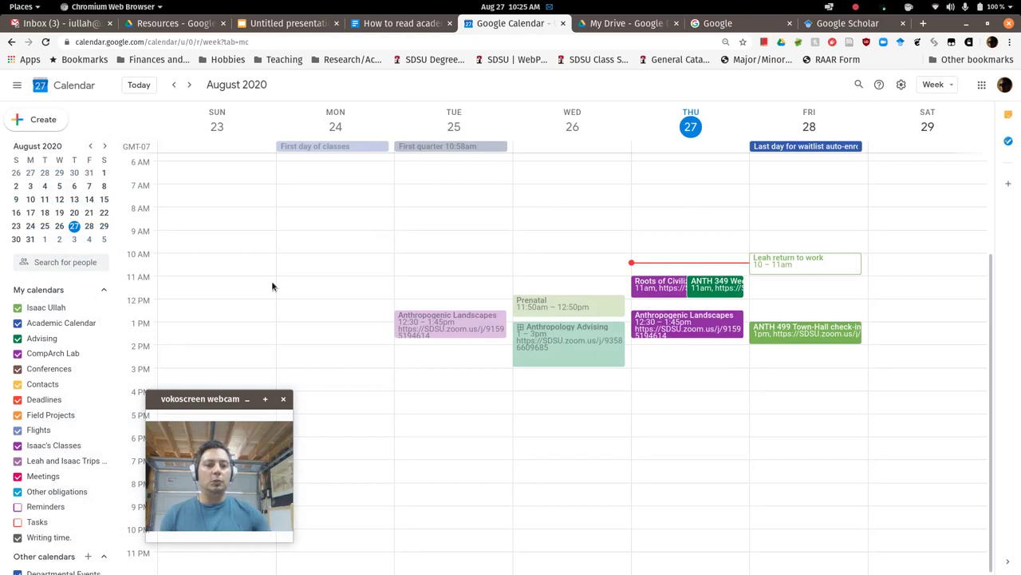
# Advance two weeks to Sep 6–12 to confirm the repeats, then switch to the Google search tab.
pyautogui.click(189, 85)
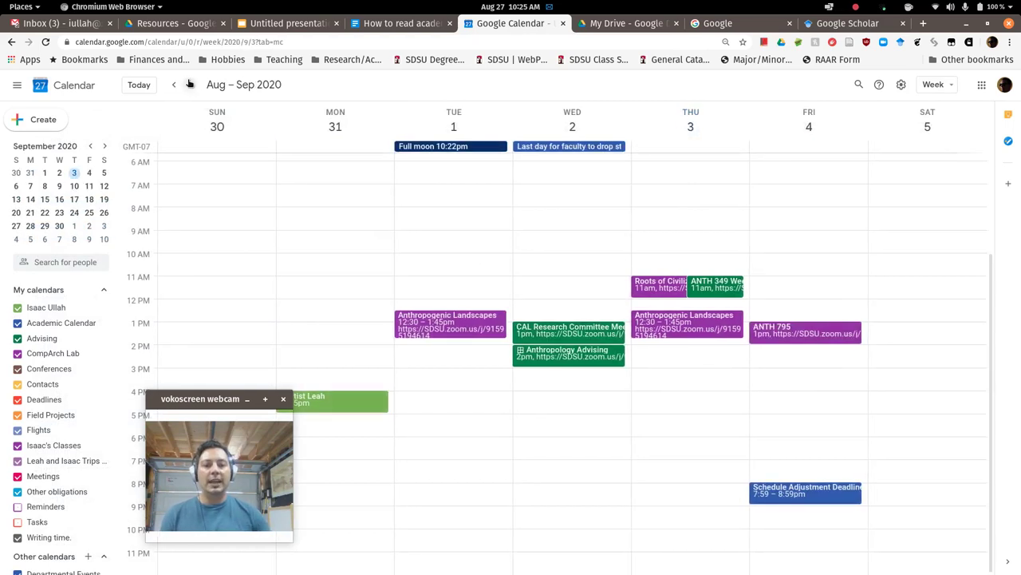
pyautogui.click(189, 85)
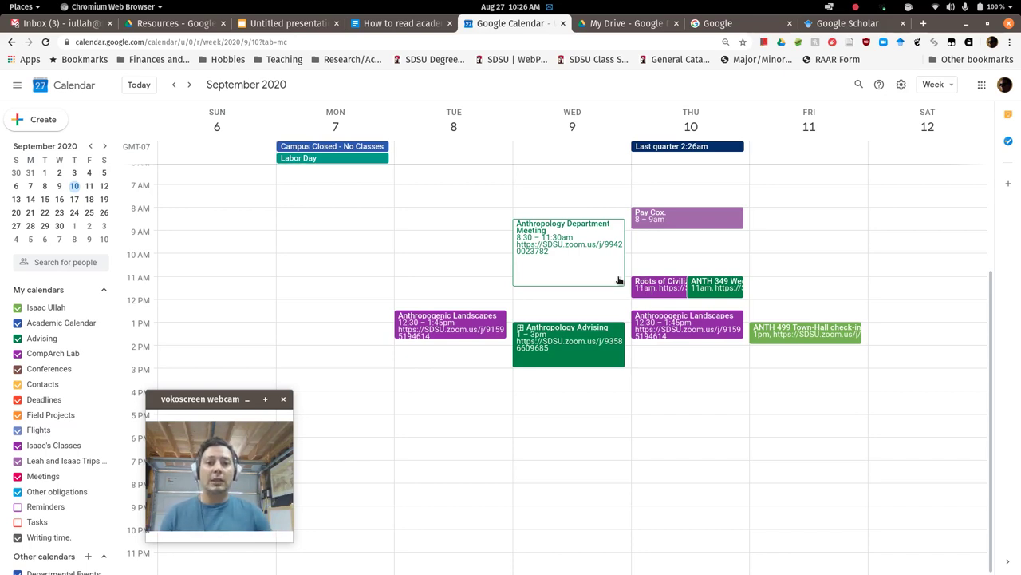
pyautogui.click(726, 26)
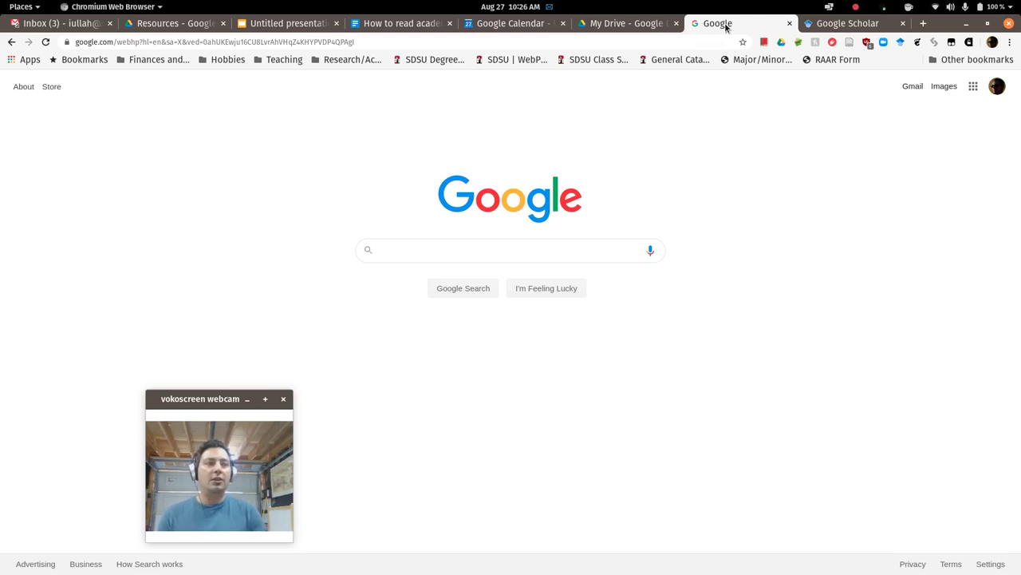
# Search Google for 'gobekli tepe' from the 'Gobe' suggestion and scroll through the results.
pyautogui.write('Gobe')
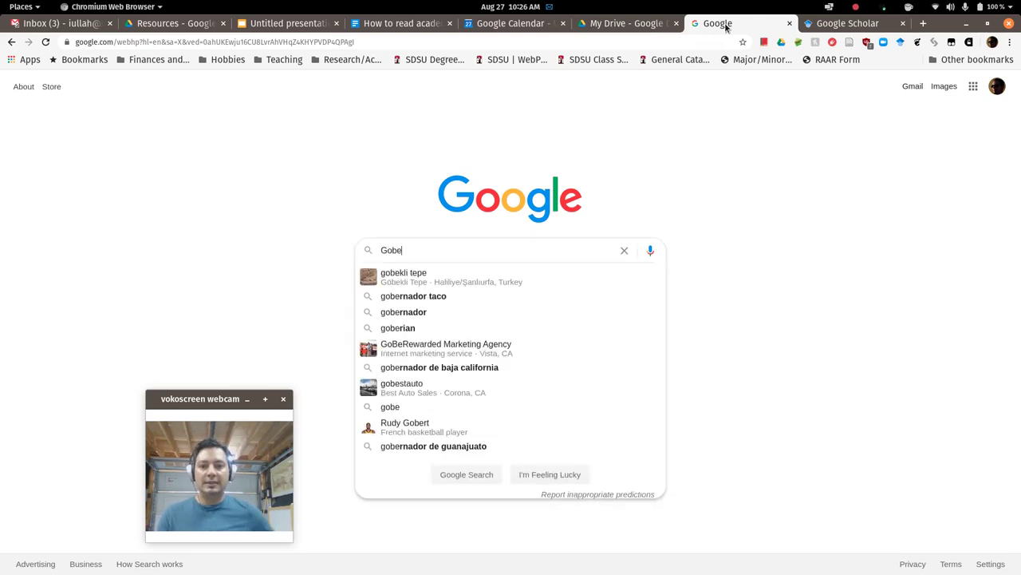
pyautogui.click(418, 276)
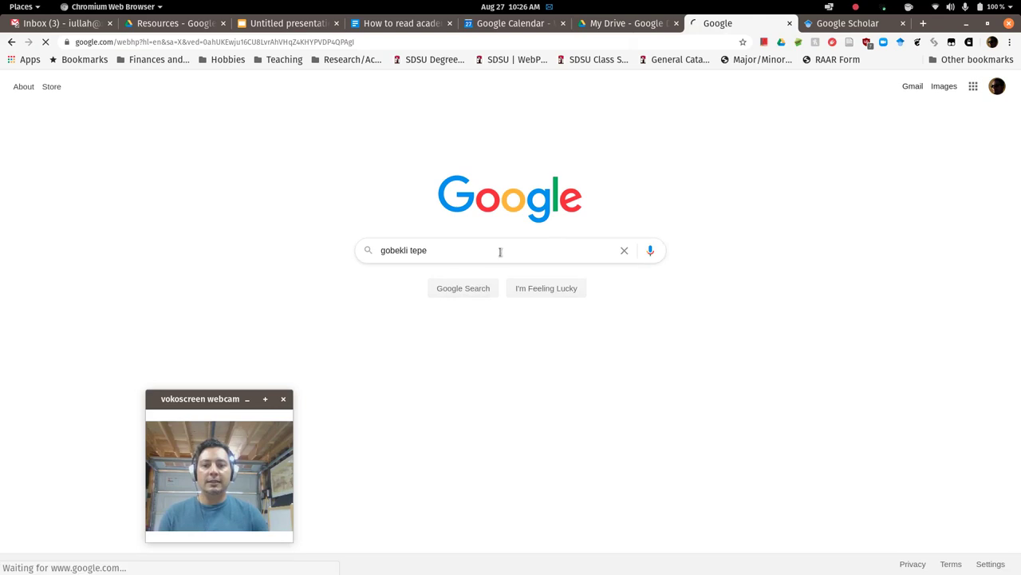
pyautogui.scroll(-3, 271, 248)
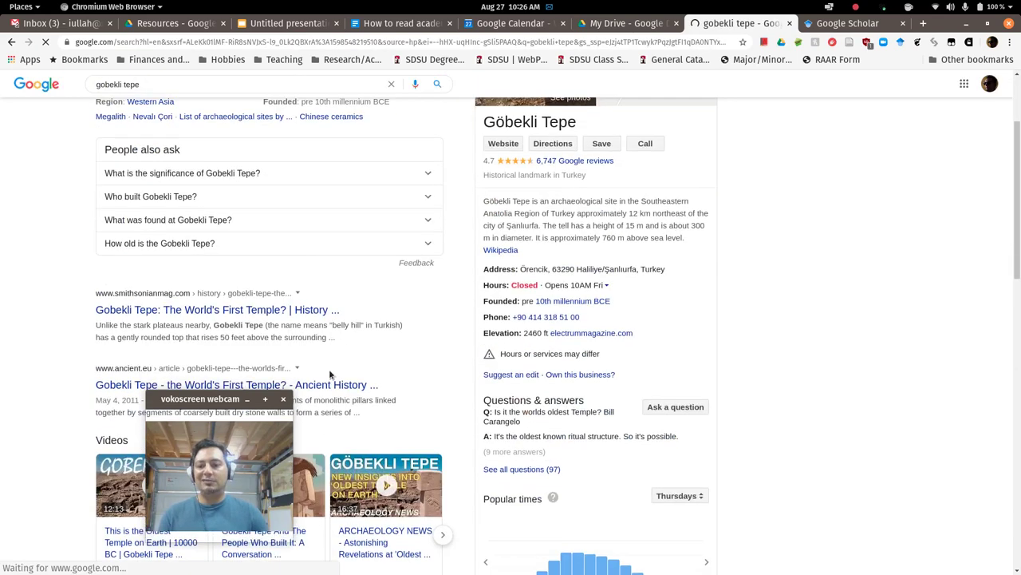
pyautogui.scroll(-10, 381, 402)
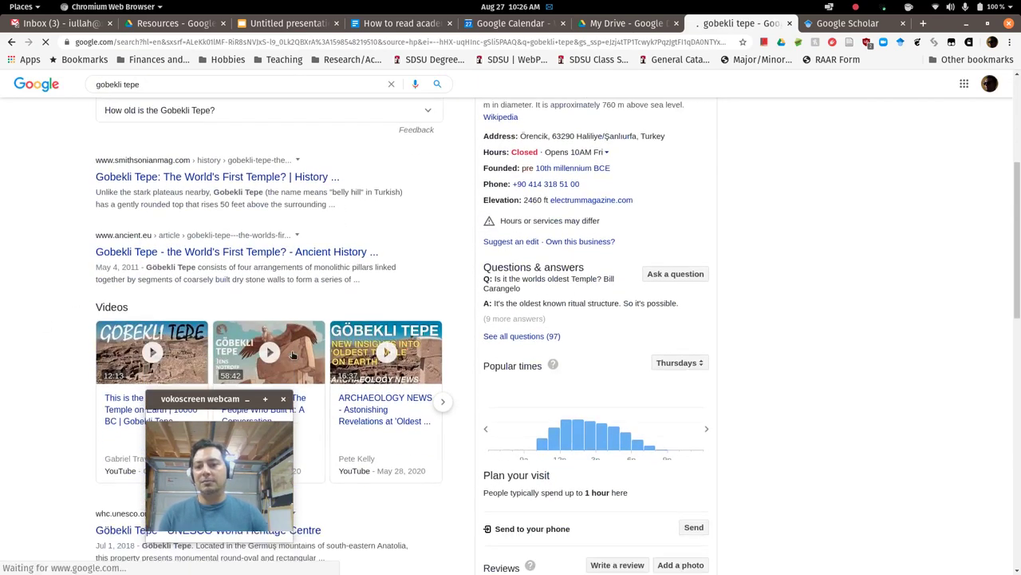
pyautogui.scroll(-3, 327, 403)
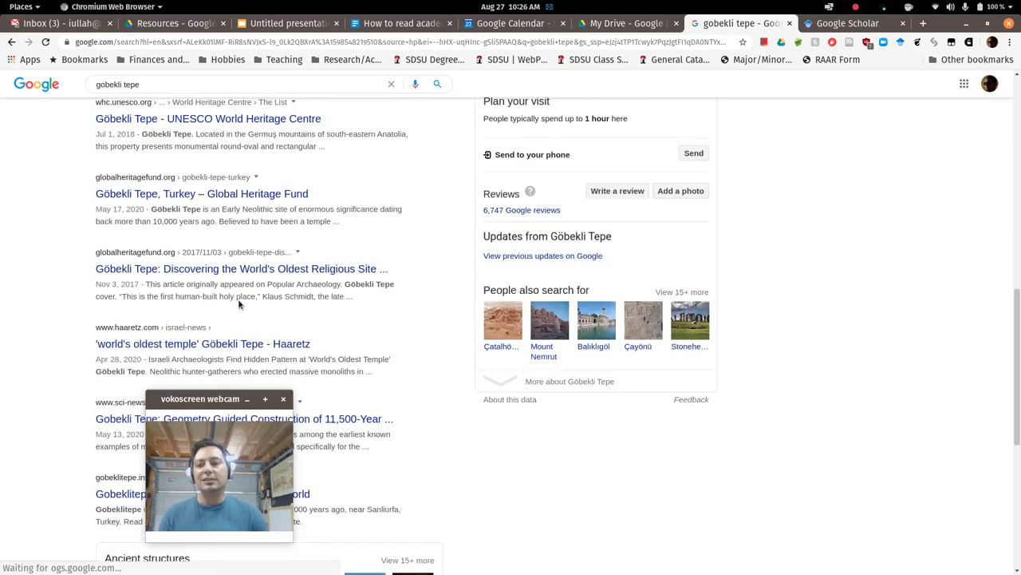
pyautogui.scroll(9, 240, 296)
pyautogui.scroll(7, 243, 275)
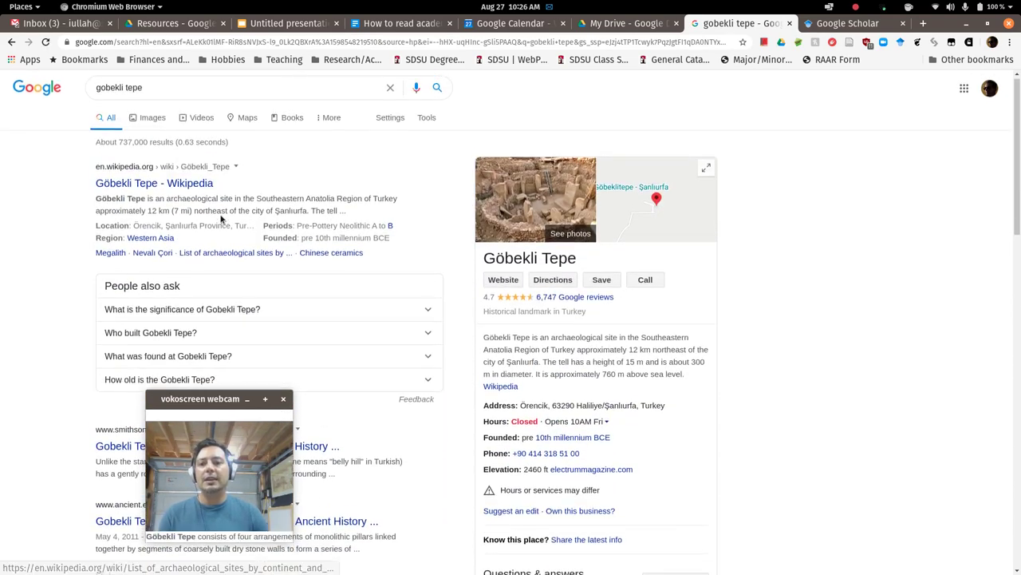
# Select the whole gobekli tepe query in the search box and move over to Google Scholar.
pyautogui.doubleClick(196, 92)
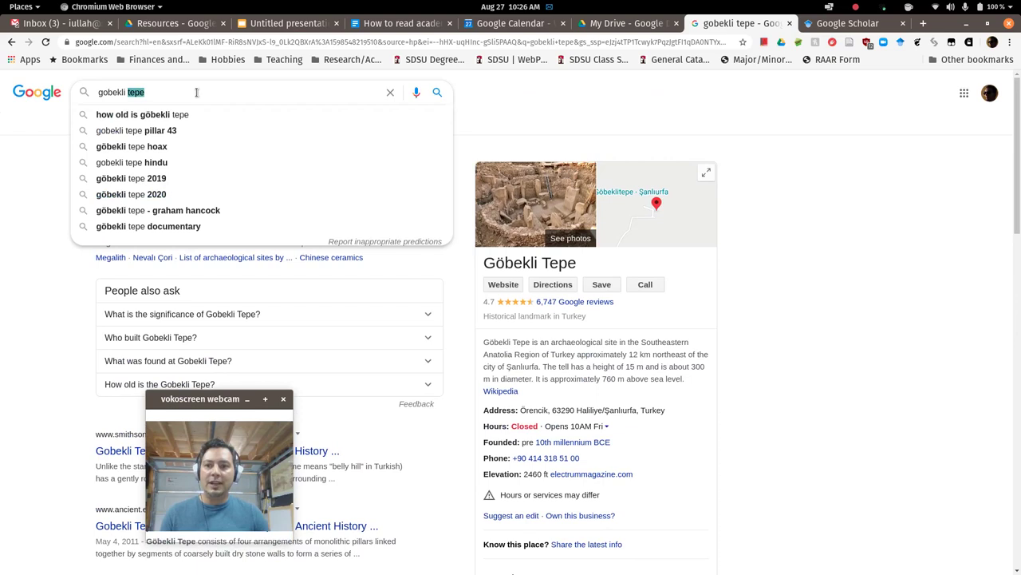
pyautogui.click(196, 92)
pyautogui.hotkey('ctrl', 'c')
pyautogui.click(772, 124)
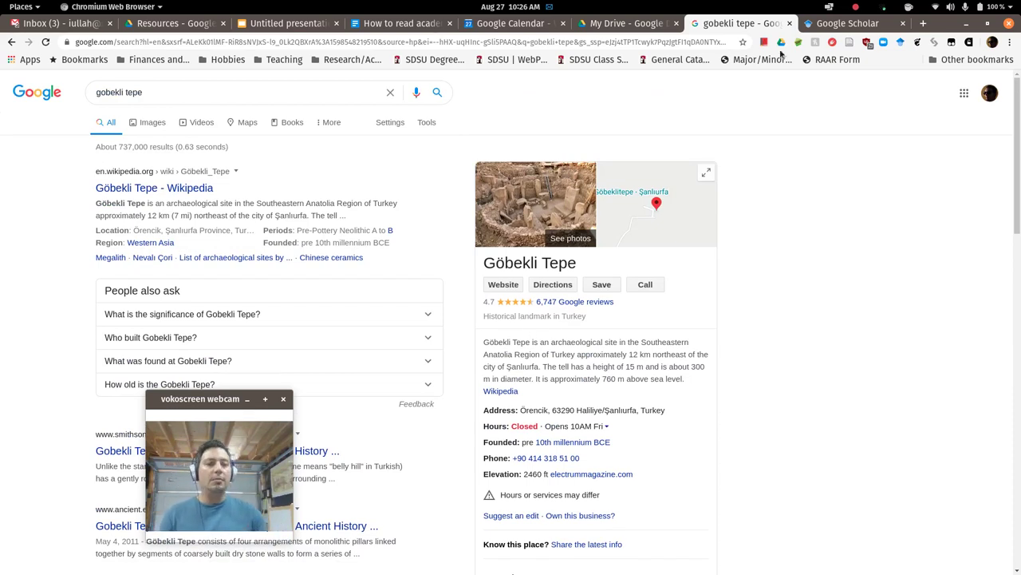
pyautogui.click(825, 29)
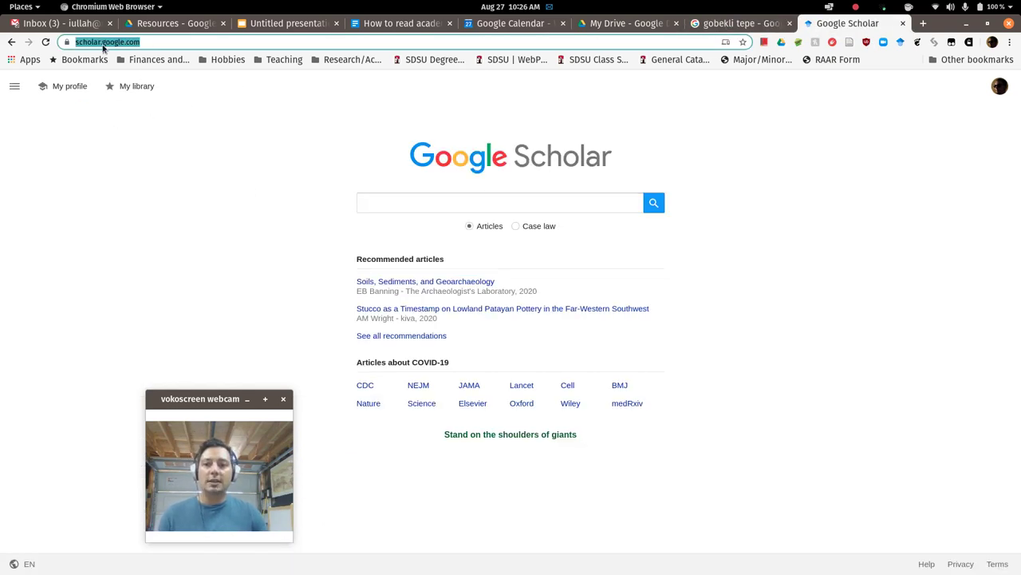
# Search Google Scholar for the pasted 'gobekli tepe' query and scan the results.
pyautogui.click(446, 197)
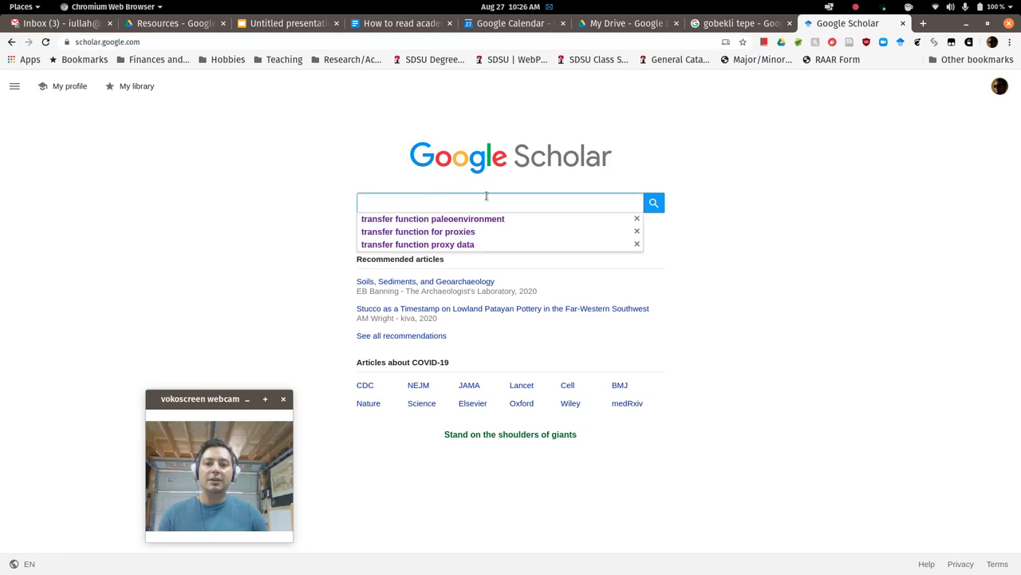
pyautogui.hotkey('ctrl', 'v')
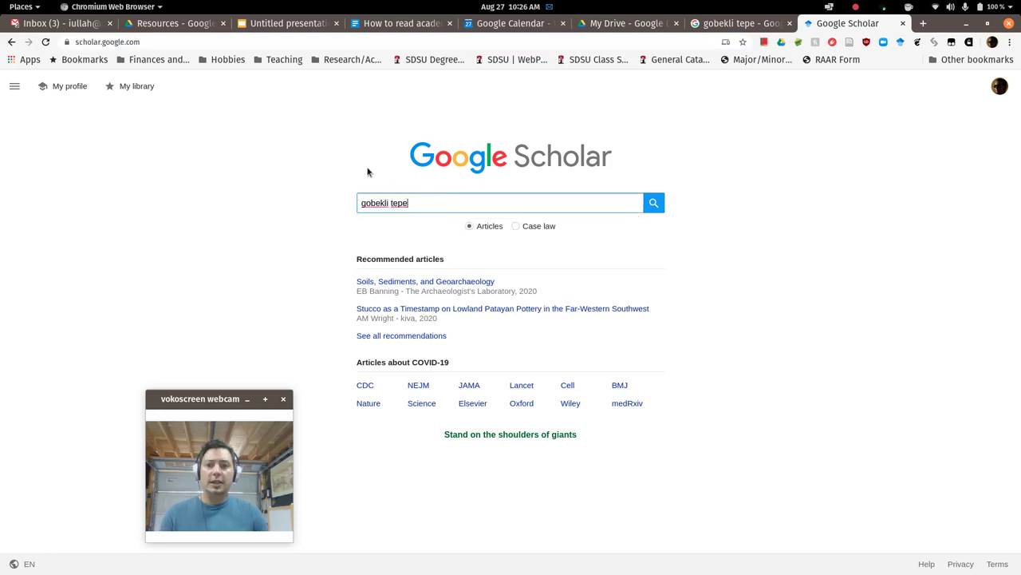
pyautogui.press('Return')
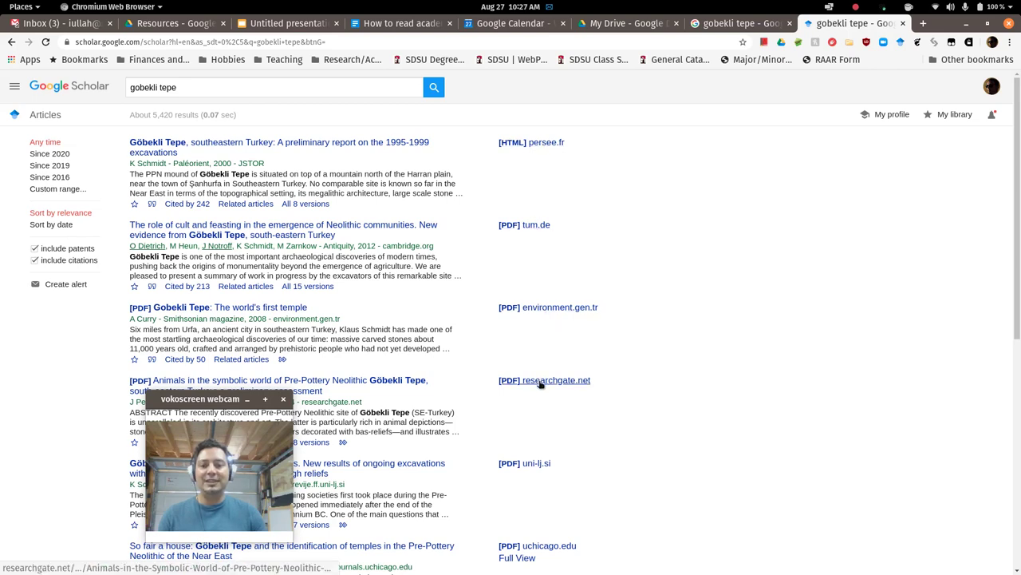
pyautogui.scroll(-3, 394, 347)
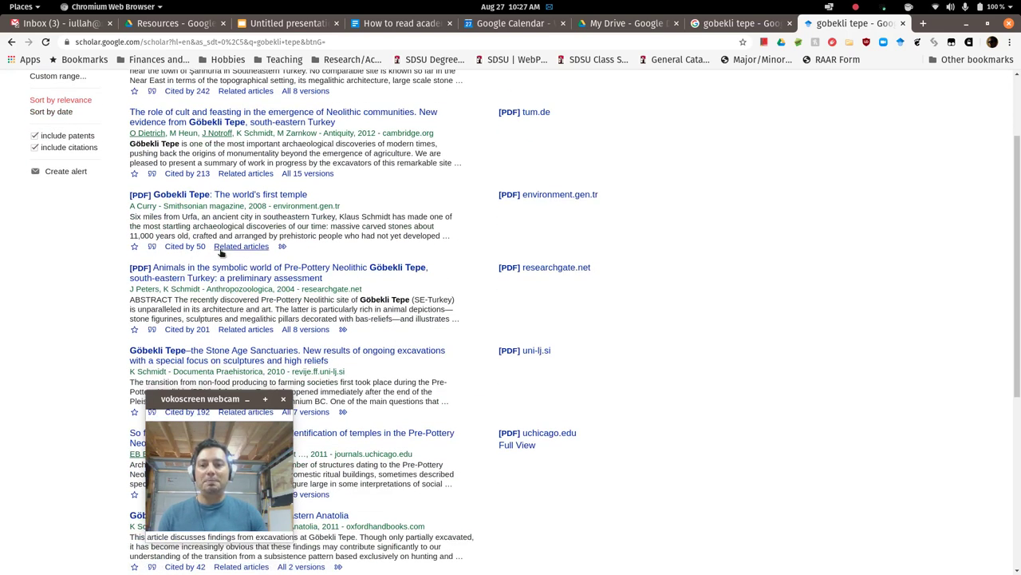
pyautogui.scroll(3, 277, 216)
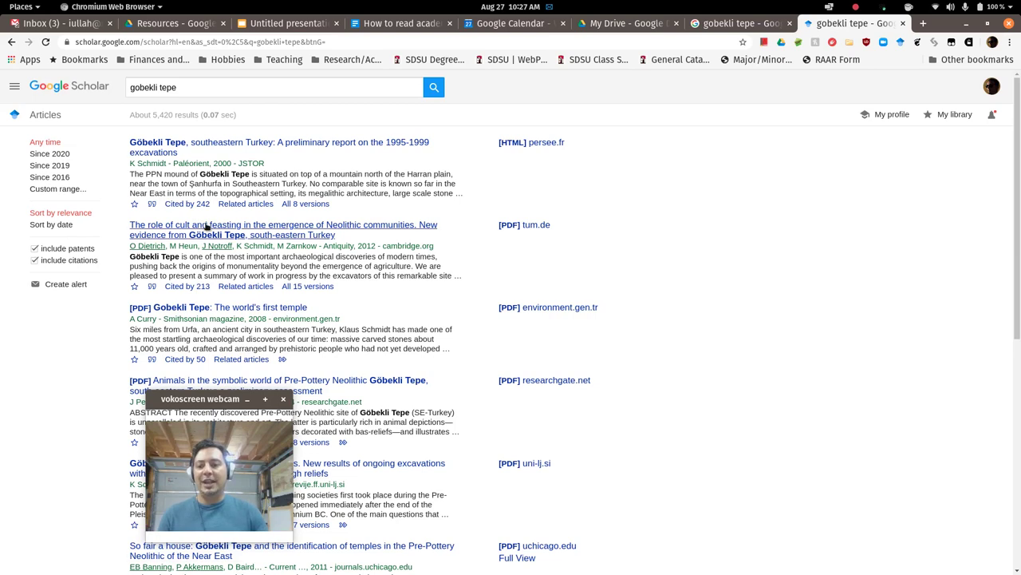
# Check the first result's MLA citation, then open the second result's tum.de PDF.
pyautogui.click(151, 205)
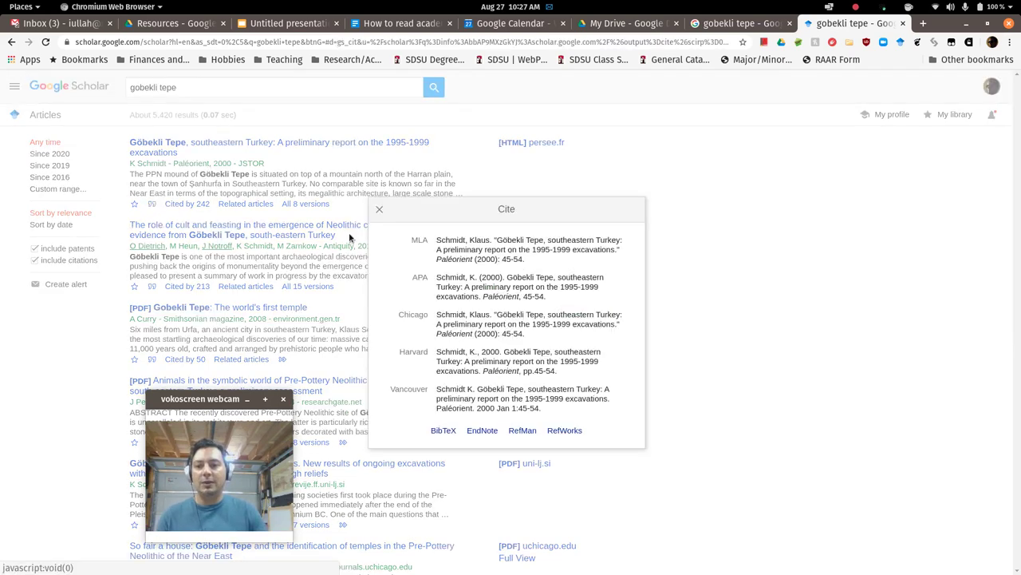
pyautogui.click(473, 250)
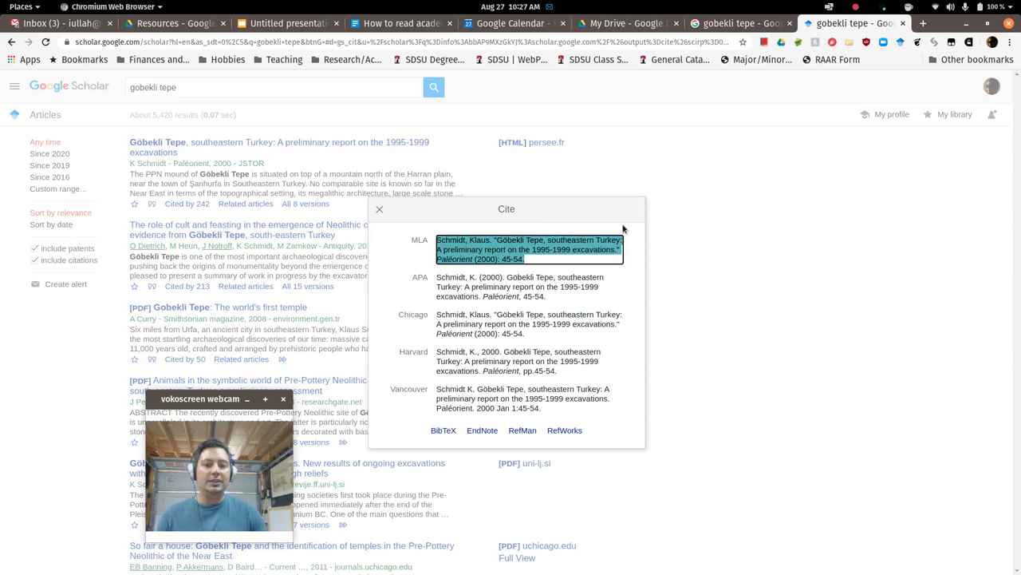
pyautogui.click(380, 209)
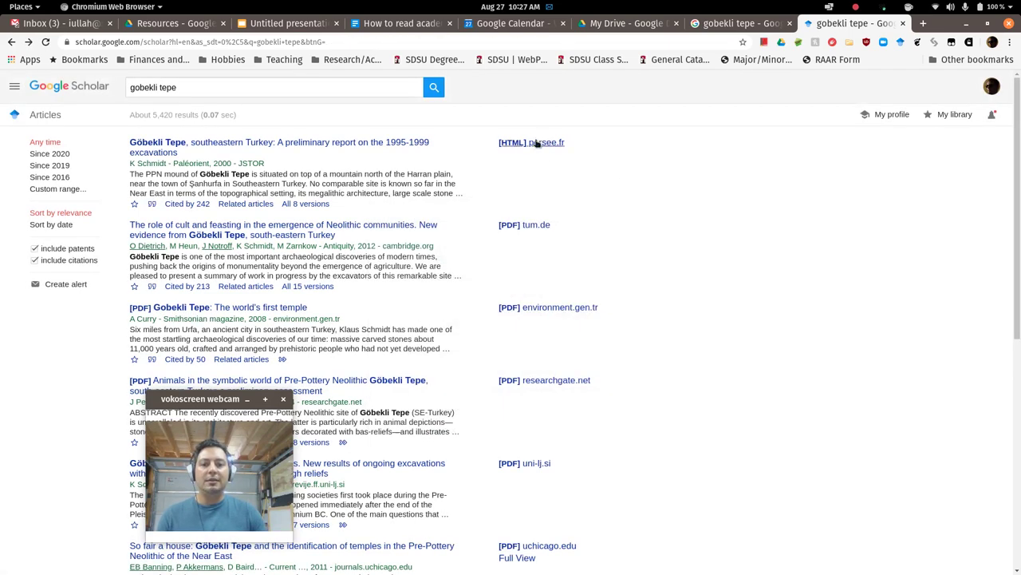
pyautogui.click(542, 226)
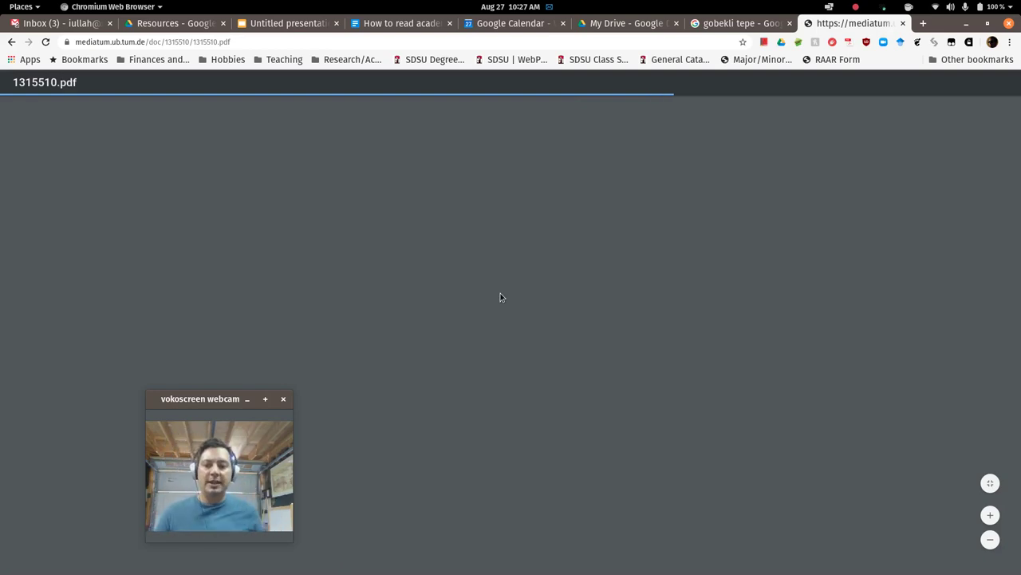
# Return to the gobekli tepe Google Search tab and drag the vokoscreen window to the right.
pyautogui.click(727, 24)
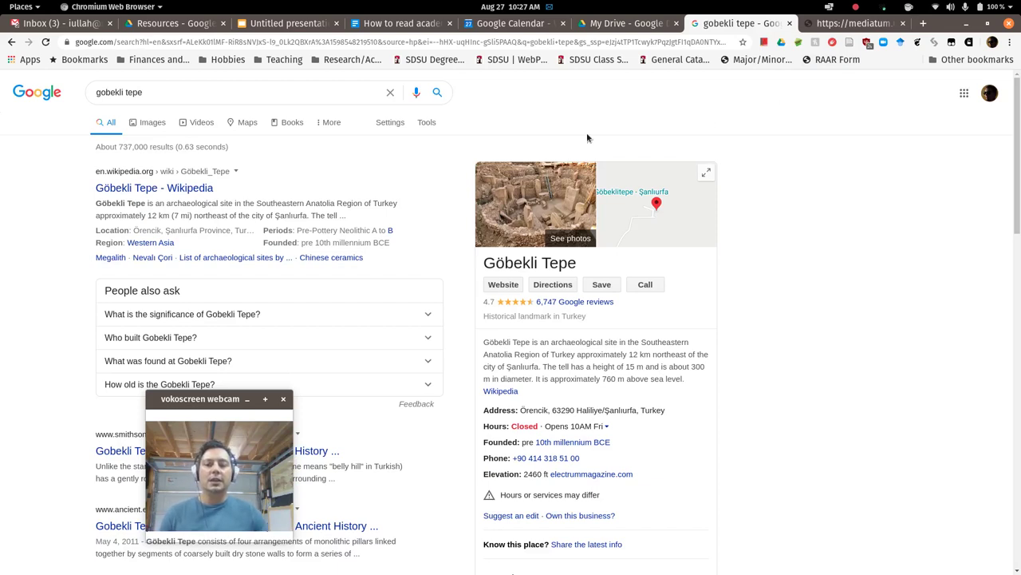
pyautogui.press('super')
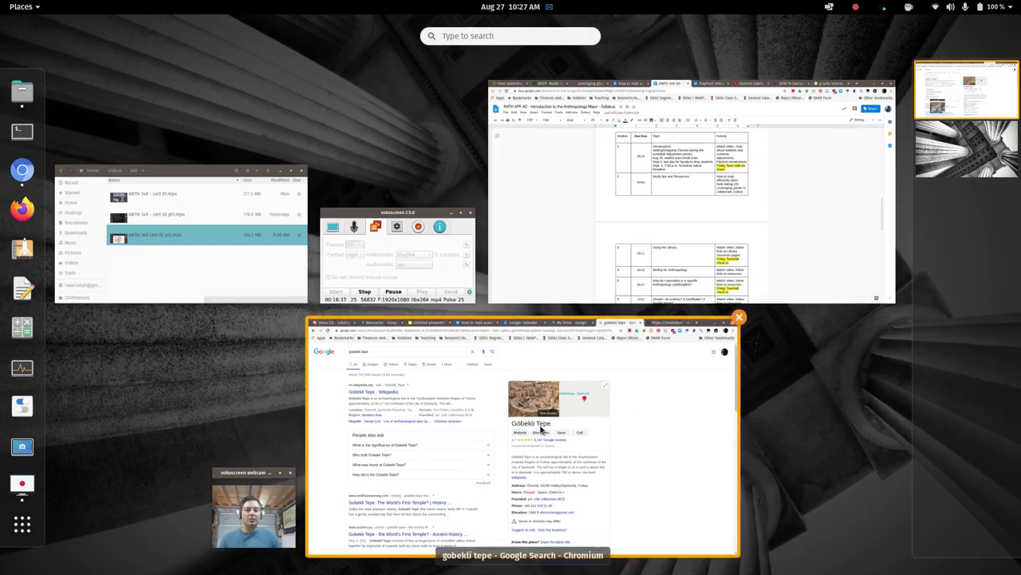
pyautogui.click(546, 423)
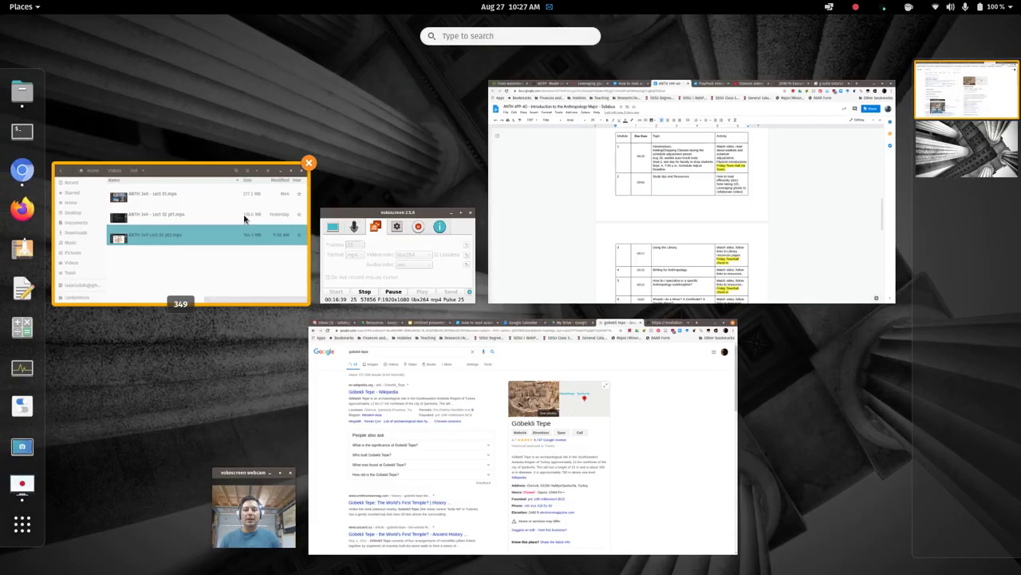
pyautogui.click(402, 247)
pyautogui.moveTo(417, 32); pyautogui.dragTo(799, 273)
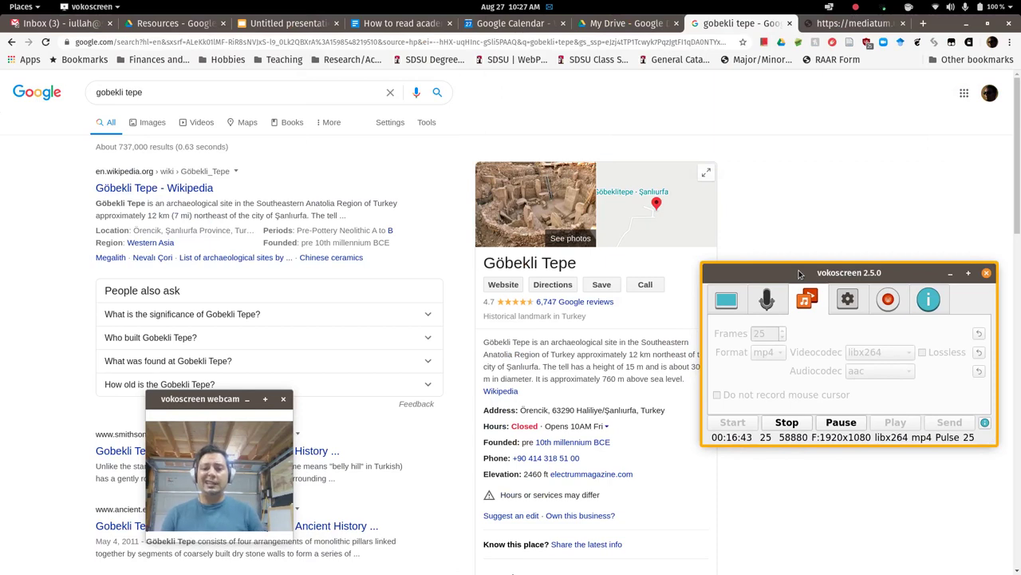